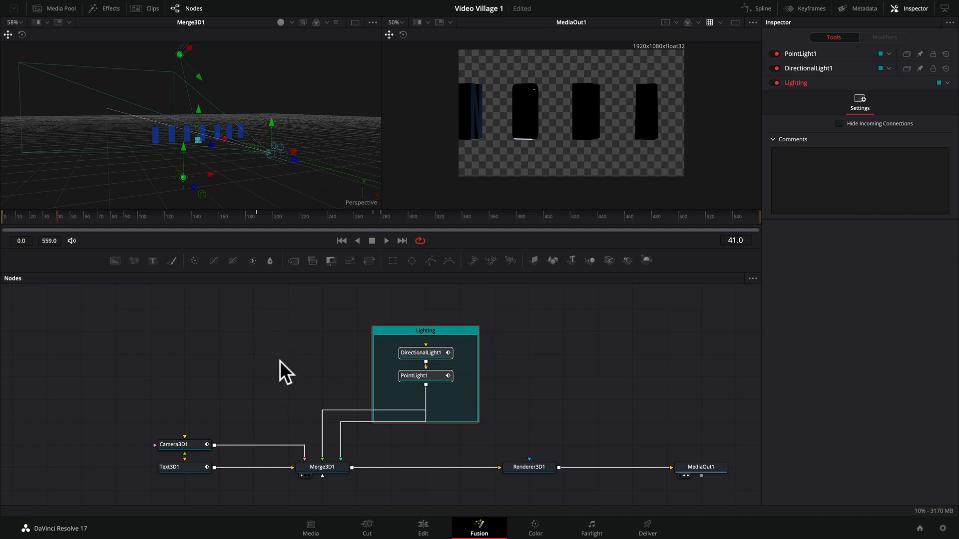
# - Move the Lighting group directly above Merge3D1 and give the two viewers more height
pyautogui.moveTo(437, 330); pyautogui.dragTo(332, 328)
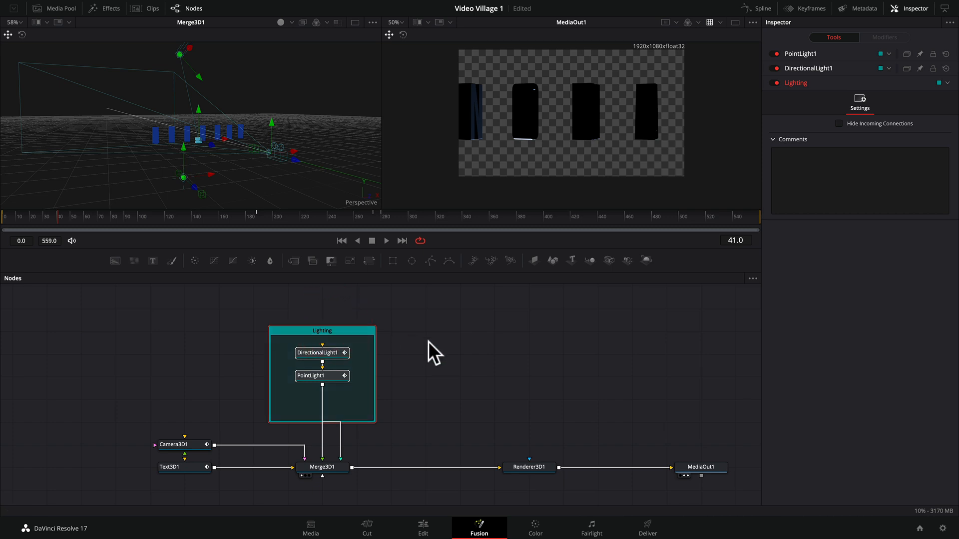
pyautogui.moveTo(202, 245); pyautogui.dragTo(202, 292)
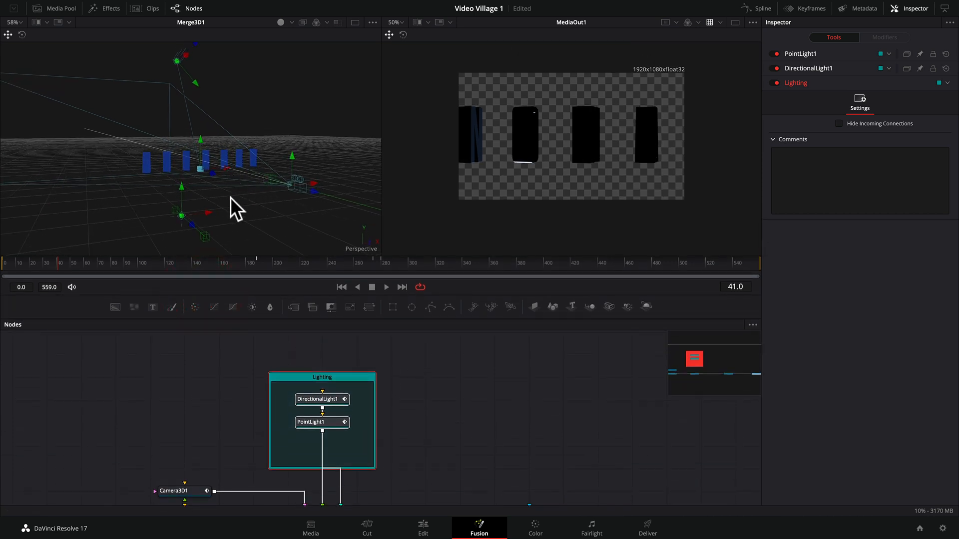
# - Examine the placement of the text, camera, directional light and point light in the Merge3D1 scene from several angles
pyautogui.hscroll(5, 231, 172)
pyautogui.hscroll(-5, 231, 172)
pyautogui.scroll(-4, 231, 172)
pyautogui.scroll(-3, 231, 172)
pyautogui.scroll(6, 231, 173)
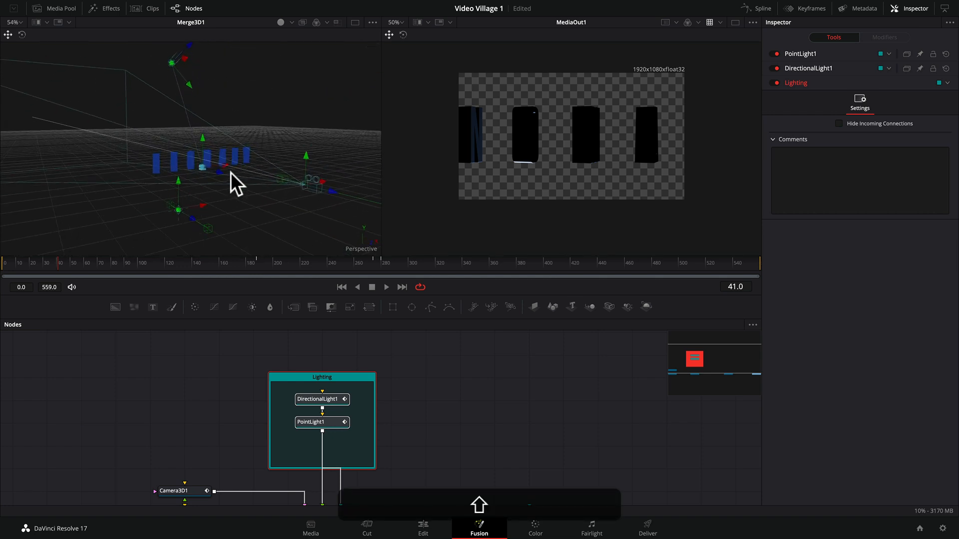
pyautogui.scroll(-3, 231, 172)
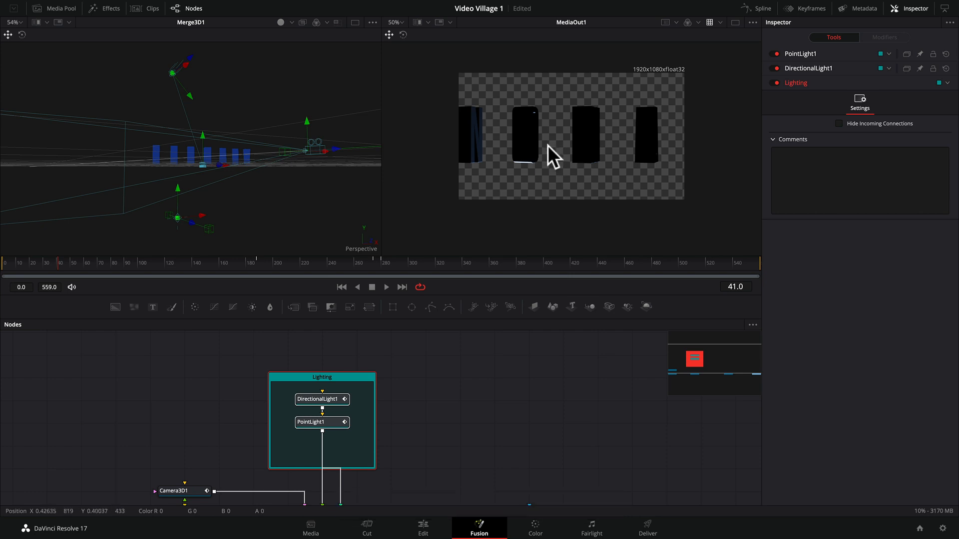
pyautogui.scroll(-4, 230, 166)
pyautogui.scroll(7, 230, 166)
pyautogui.hscroll(5, 230, 166)
pyautogui.hscroll(-5, 229, 166)
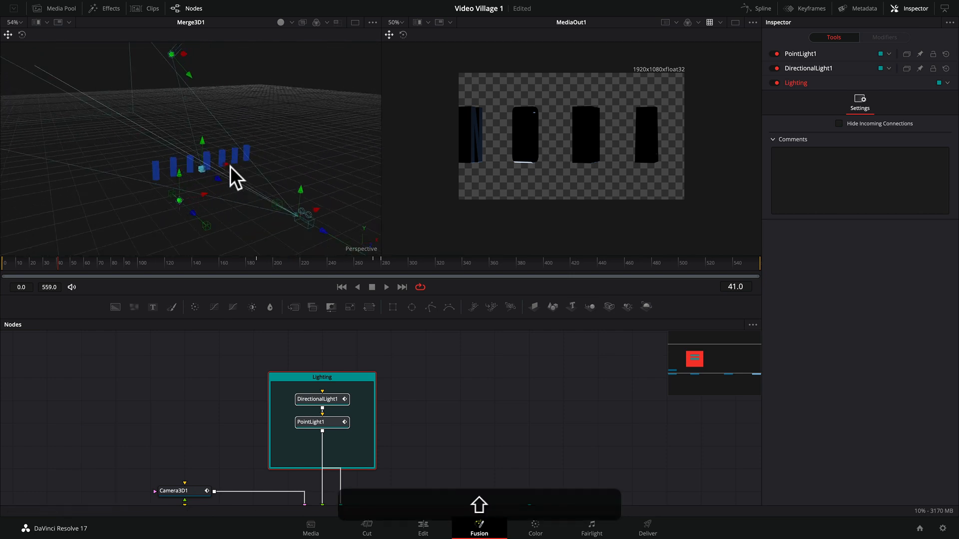
pyautogui.hscroll(3, 230, 166)
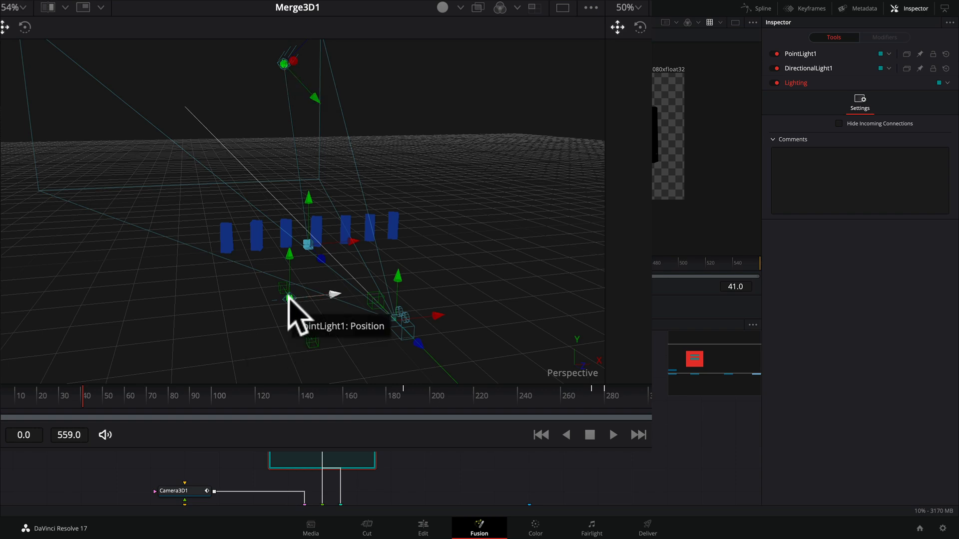
pyautogui.scroll(5, 270, 303)
pyautogui.scroll(-10, 271, 303)
pyautogui.scroll(3, 271, 303)
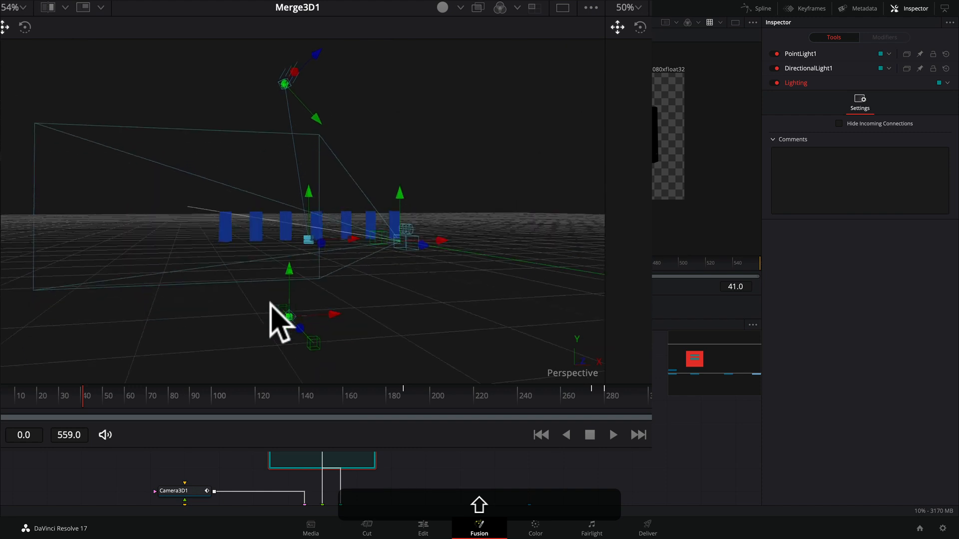
pyautogui.scroll(2, 271, 303)
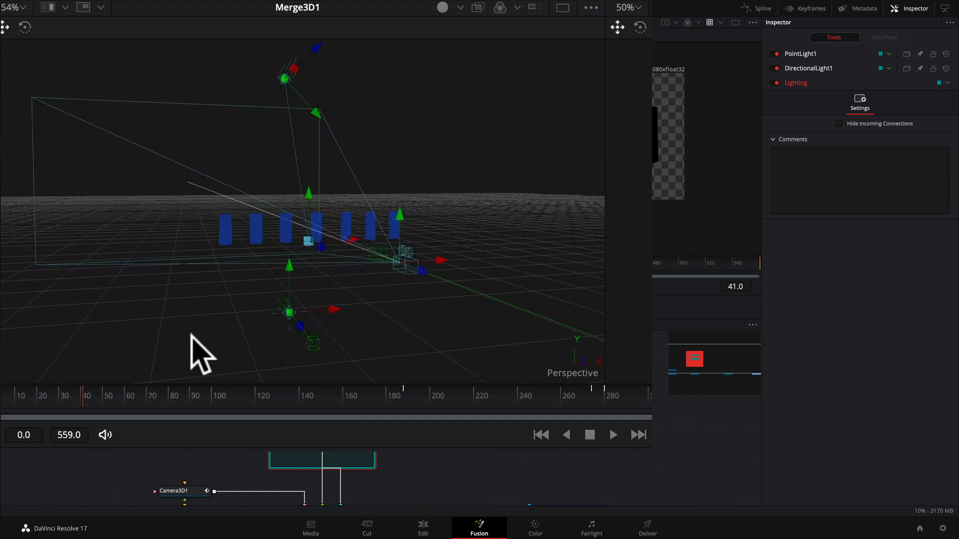
# - Scrub the composition forward from frame 41 to frame 343 to review the light and camera animation on the title
pyautogui.moveTo(103, 397); pyautogui.dragTo(125, 396)
pyautogui.press('shift')
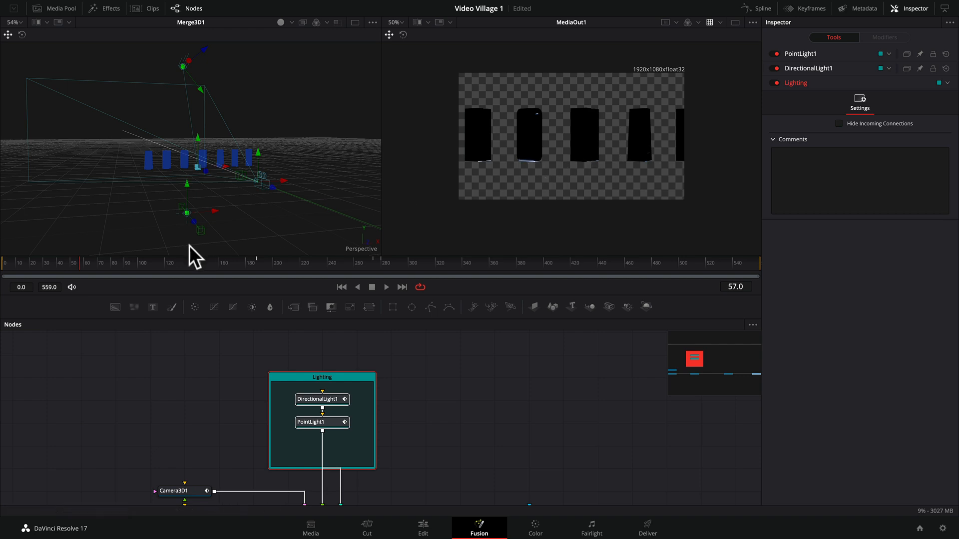
pyautogui.moveTo(92, 267); pyautogui.dragTo(239, 261)
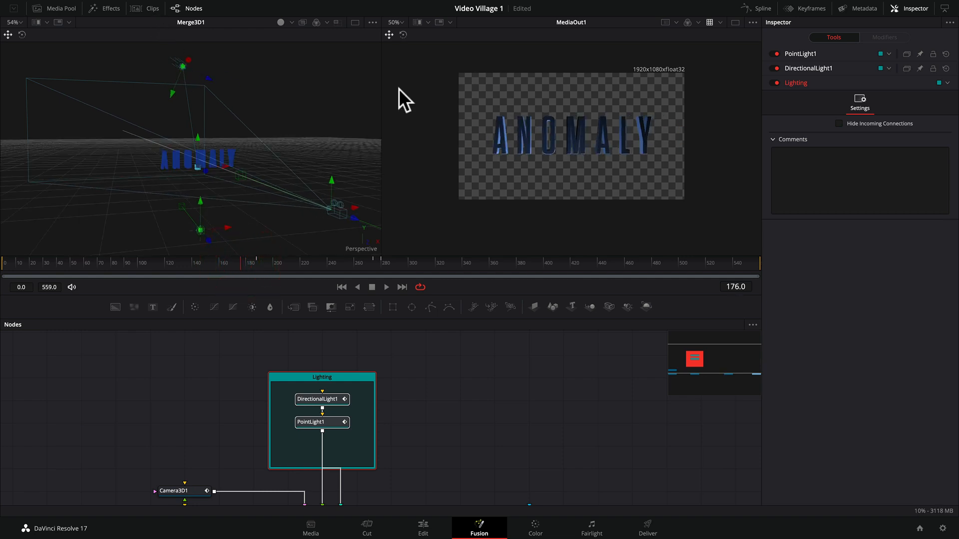
pyautogui.moveTo(140, 264); pyautogui.dragTo(291, 265)
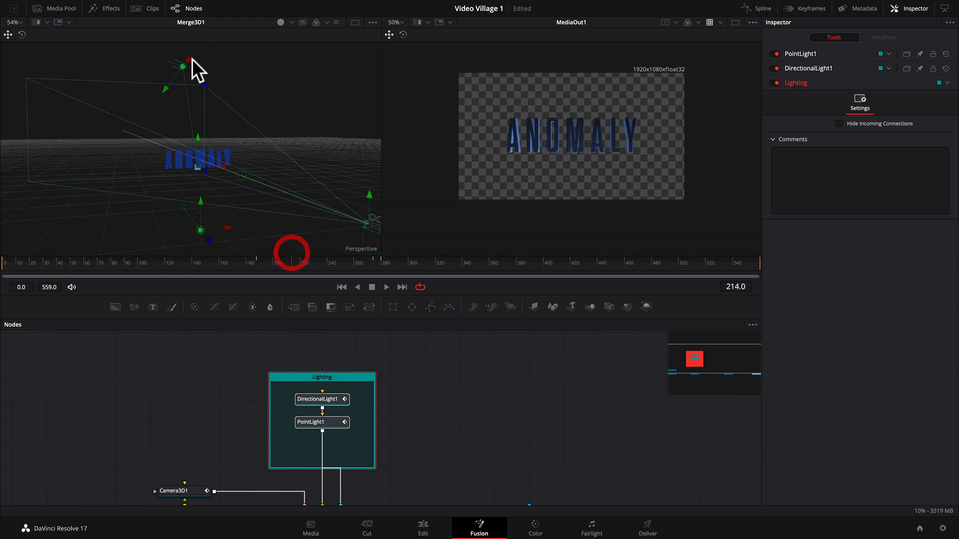
pyautogui.moveTo(313, 261); pyautogui.dragTo(388, 263)
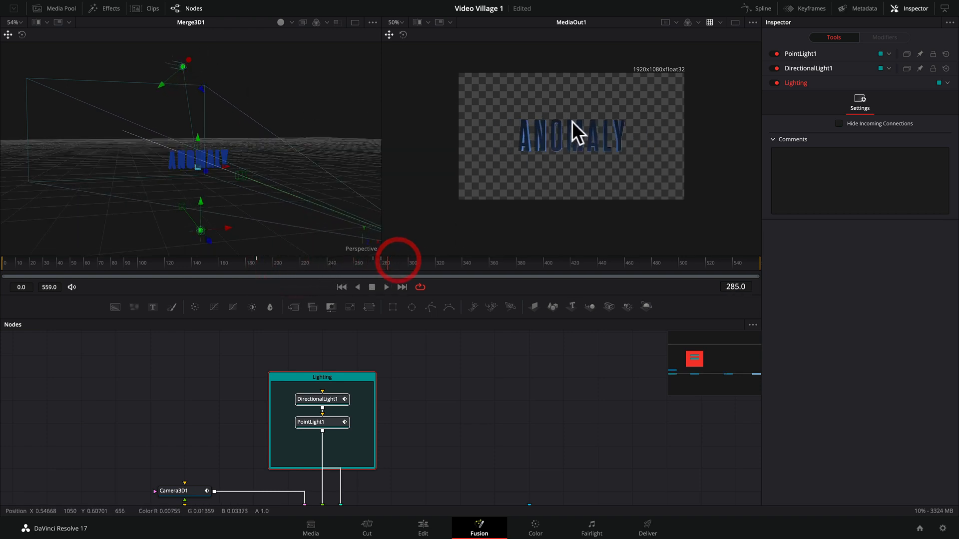
pyautogui.click(443, 263)
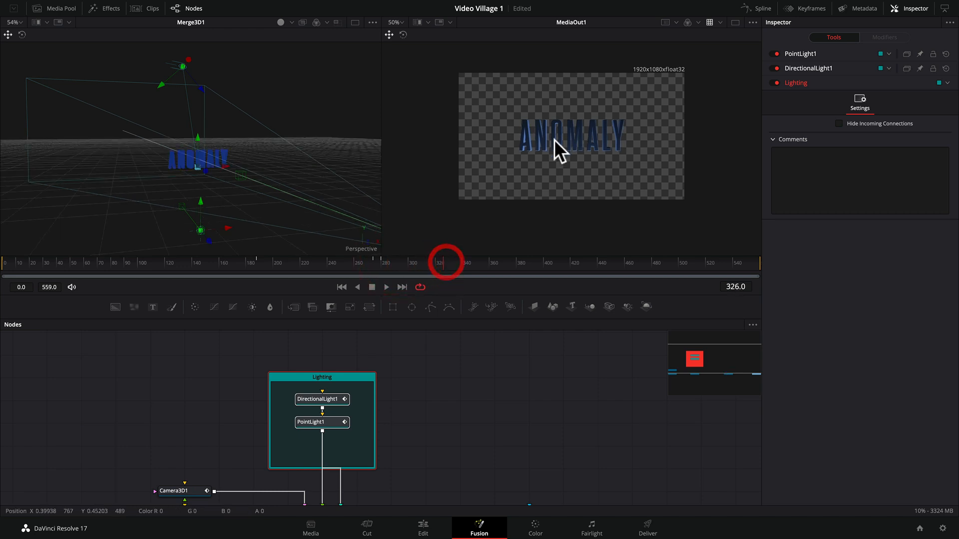
pyautogui.moveTo(450, 263); pyautogui.dragTo(461, 263)
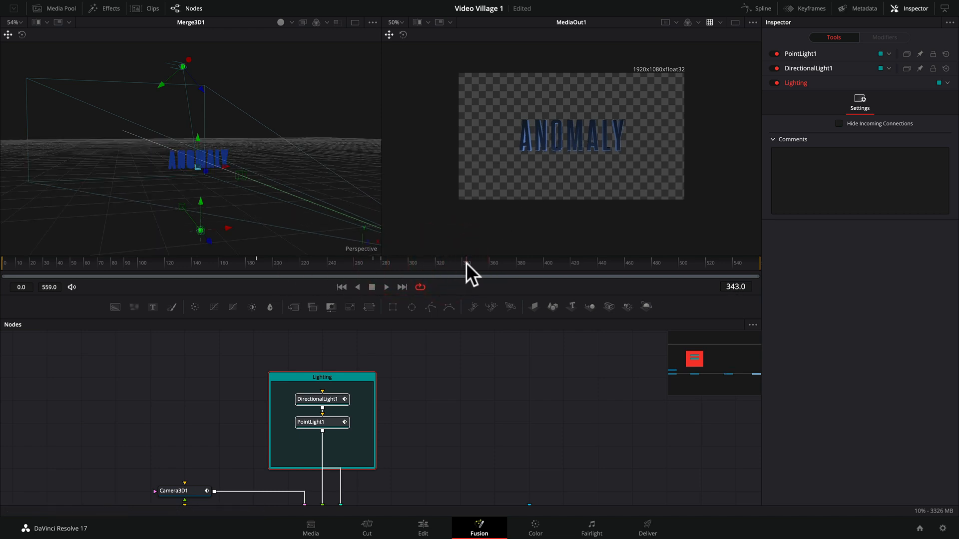
# - Return to frame 95 and scrub to frame 365, watching the camera's full path in the Merge3D1 scene
pyautogui.scroll(-5, 278, 218)
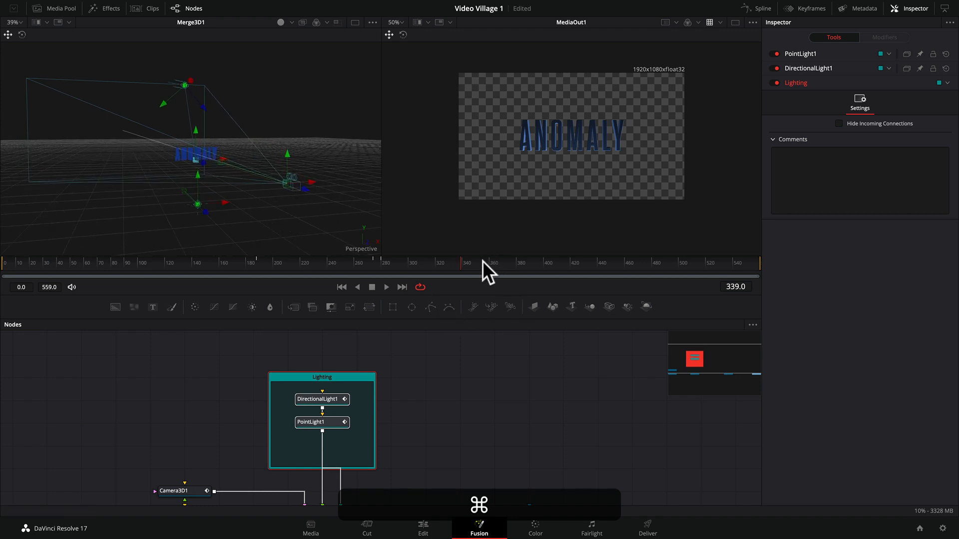
pyautogui.click(131, 266)
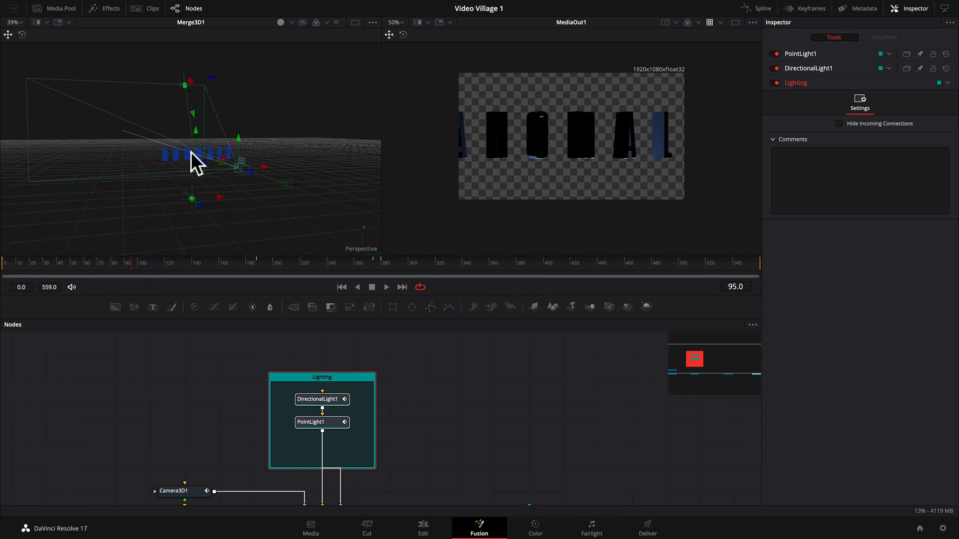
pyautogui.moveTo(140, 262); pyautogui.dragTo(495, 266)
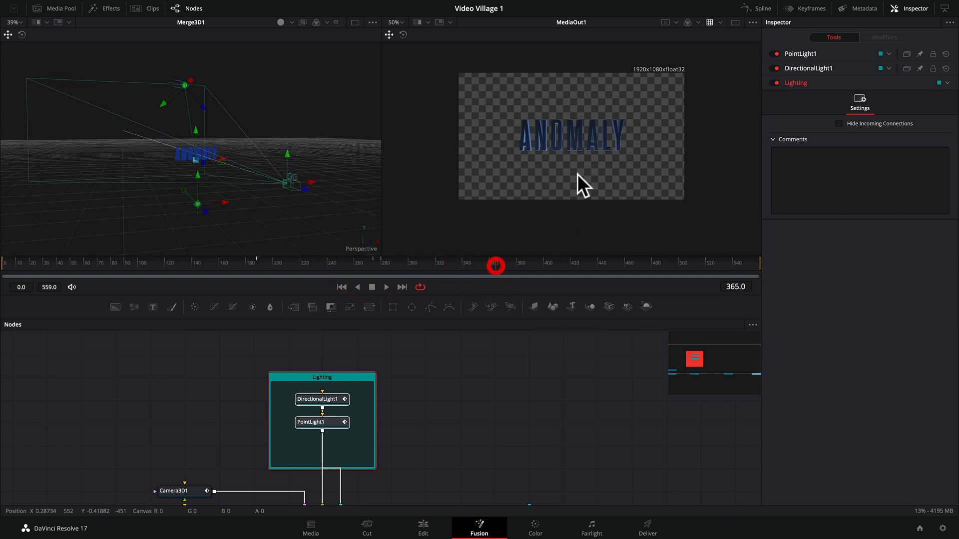
# - Move the Lighting group to the right of Merge3D1 and inspect the DirectionalLight1 and PointLight1 settings
pyautogui.scroll(1, 553, 152)
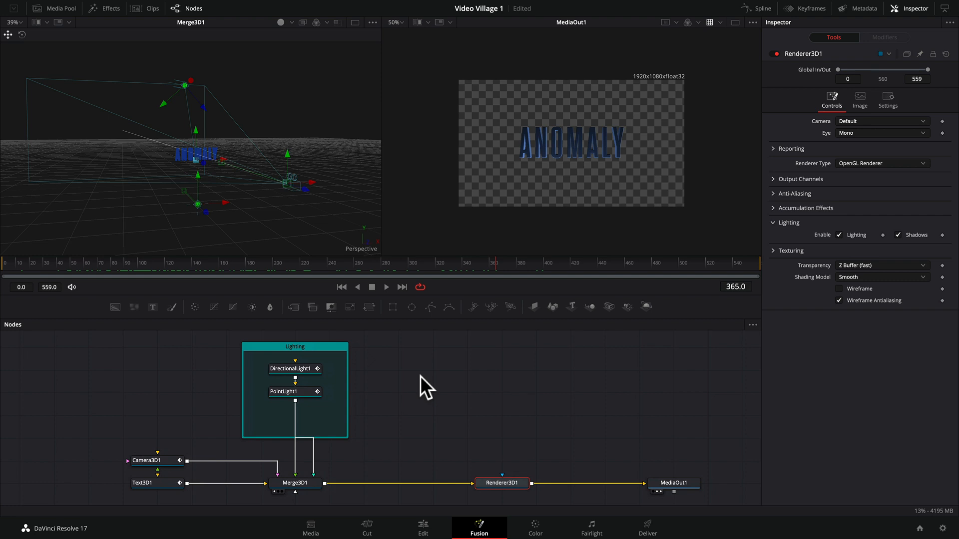
pyautogui.moveTo(330, 345); pyautogui.dragTo(361, 347)
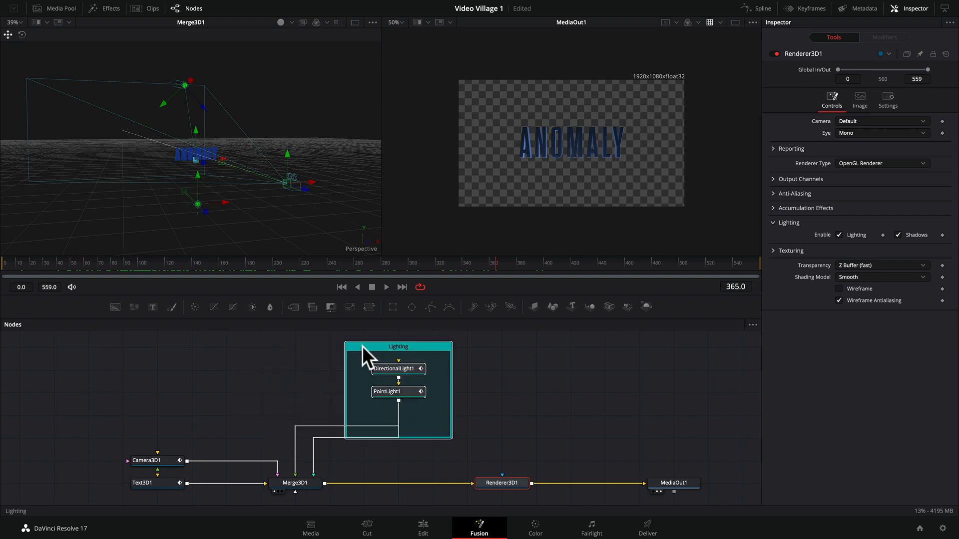
pyautogui.click(392, 367)
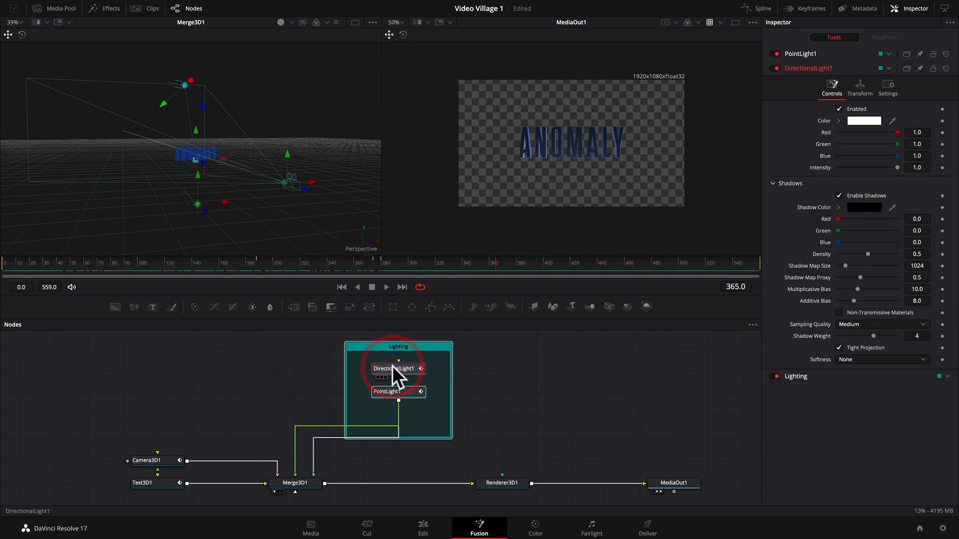
pyautogui.click(398, 391)
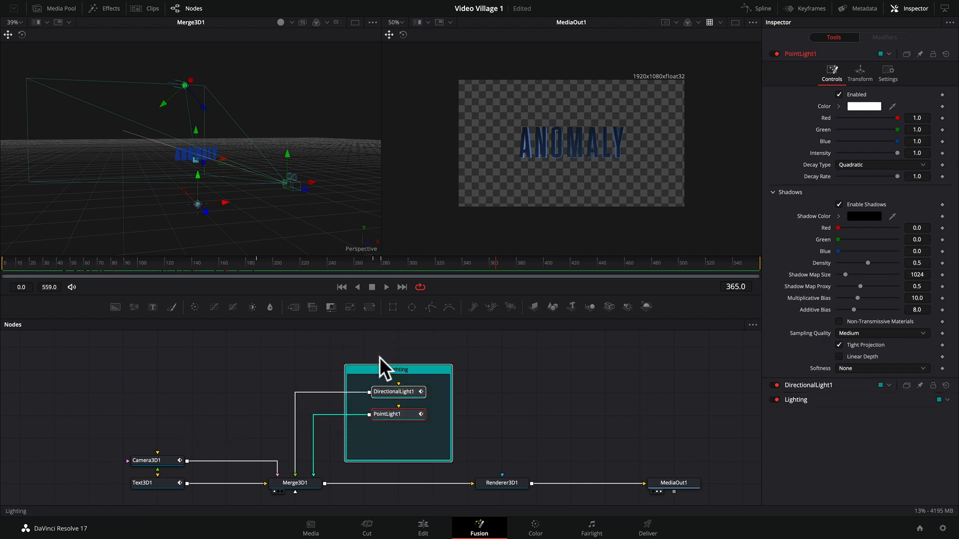
pyautogui.click(375, 350)
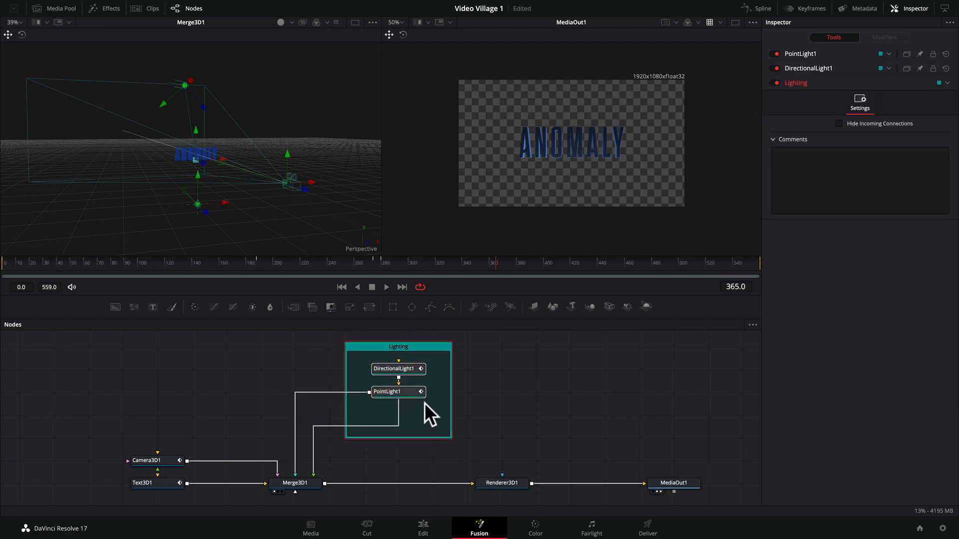
# - Nudge PointLight1 and shift the Lighting group further right so both lights run separate, tidy connections to Merge3D1
pyautogui.click(496, 395)
pyautogui.moveTo(409, 392)
pyautogui.mouseDown()
pyautogui.moveTo(409, 411)
pyautogui.moveTo(412, 399)
pyautogui.mouseUp()
pyautogui.moveTo(417, 347); pyautogui.dragTo(475, 354)
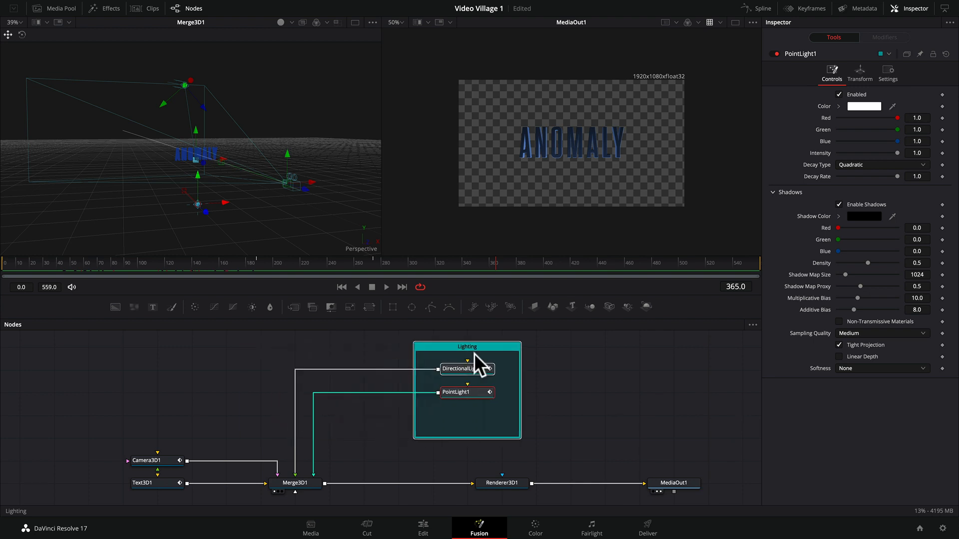
pyautogui.click(442, 353)
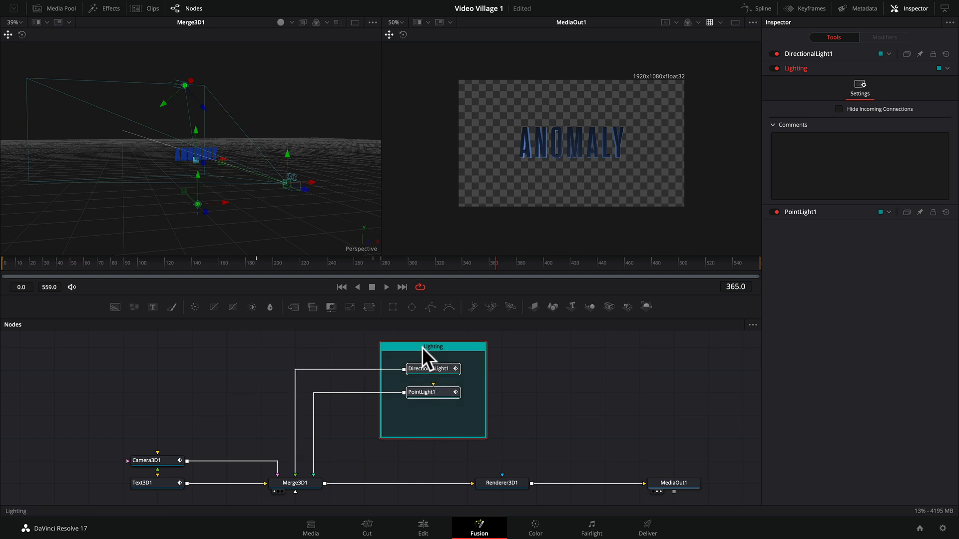
pyautogui.moveTo(420, 346)
pyautogui.mouseDown()
pyautogui.moveTo(389, 348)
pyautogui.moveTo(414, 349)
pyautogui.mouseUp()
# - Review the Camera3D1, Text3D1 and Merge3D1 nodes and examine the merged 3D scene from other angles
pyautogui.click(150, 459)
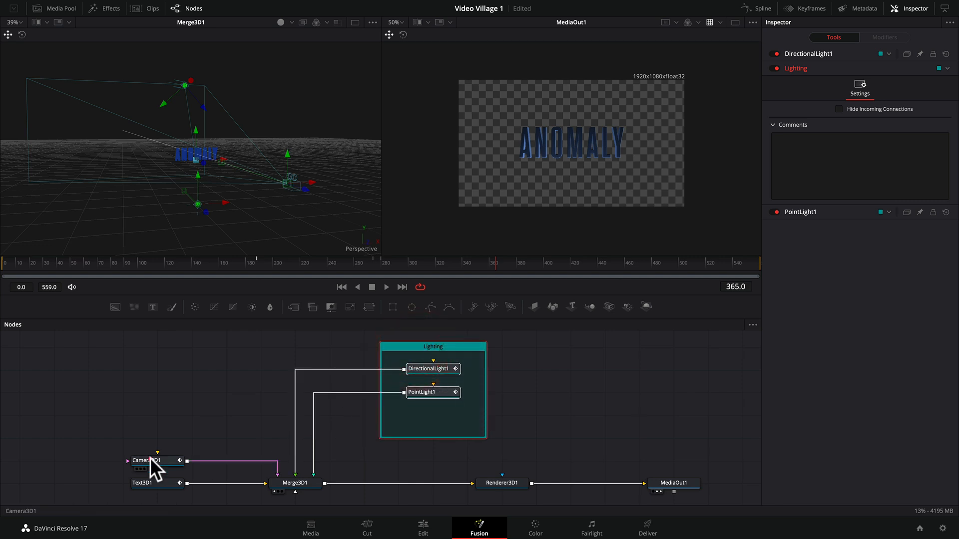
pyautogui.click(157, 482)
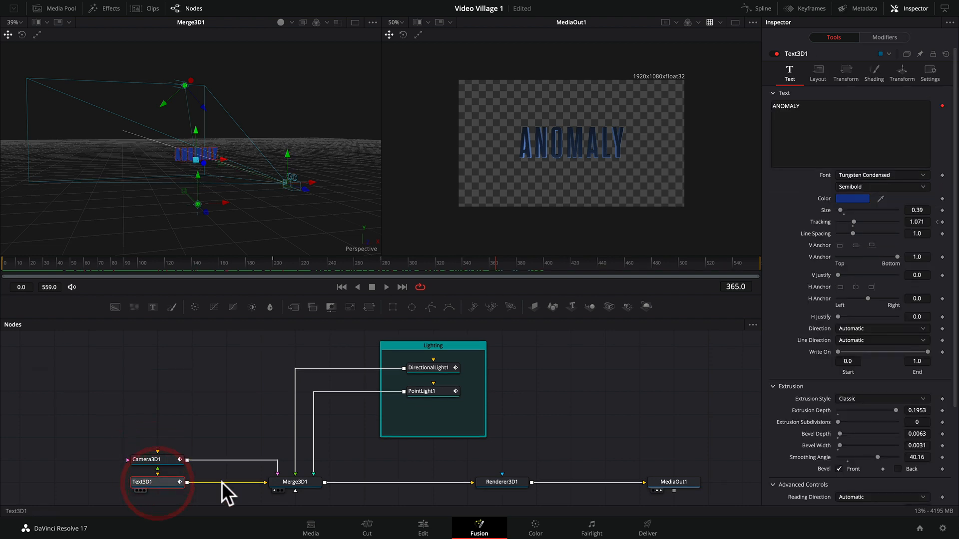
pyautogui.click(295, 482)
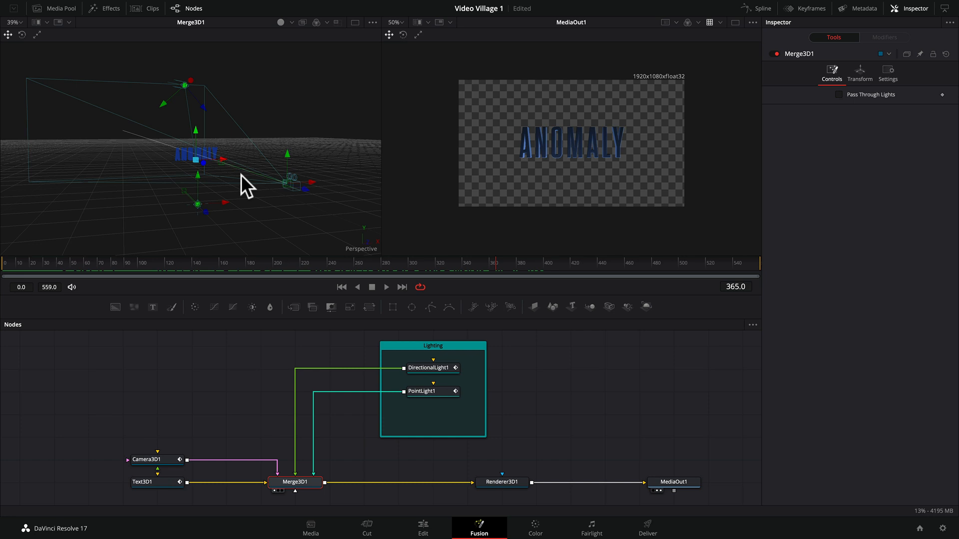
pyautogui.hscroll(10, 241, 175)
pyautogui.hscroll(-10, 241, 175)
pyautogui.scroll(-5, 241, 175)
pyautogui.scroll(5, 241, 175)
pyautogui.scroll(2, 241, 175)
pyautogui.hscroll(1, 286, 479)
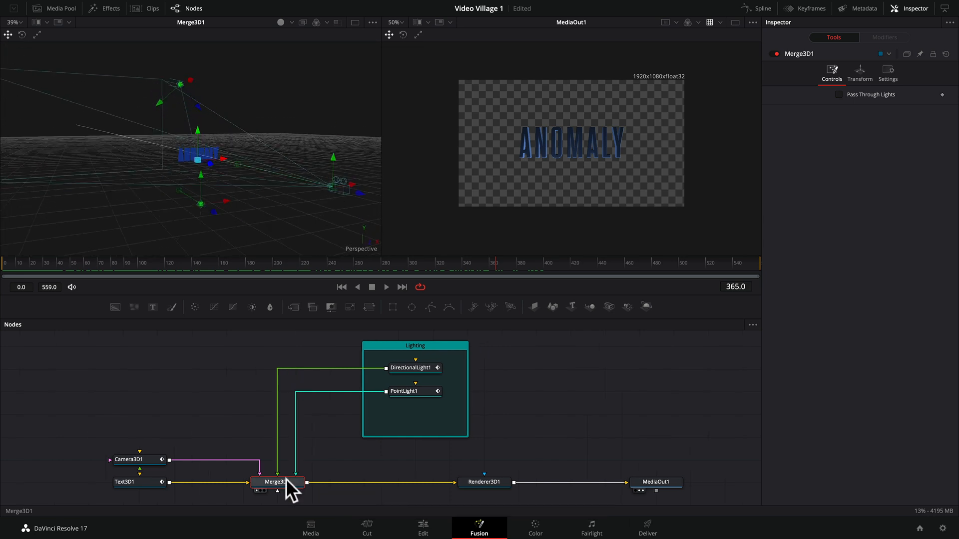
# - Inspect the Renderer3D1 settings and its renderer type options, leaving the type on OpenGL Renderer
pyautogui.click(487, 482)
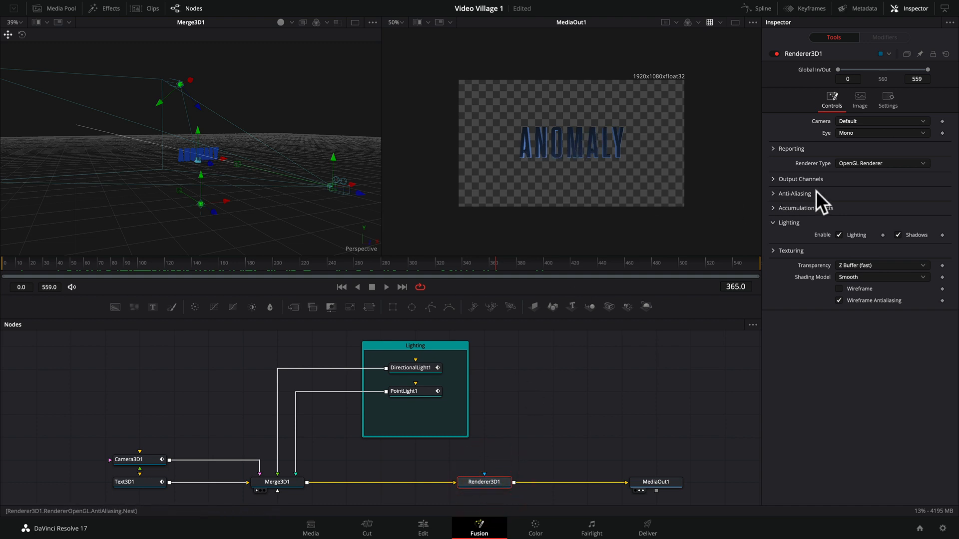
pyautogui.click(853, 164)
pyautogui.click(856, 195)
pyautogui.click(859, 164)
pyautogui.click(856, 175)
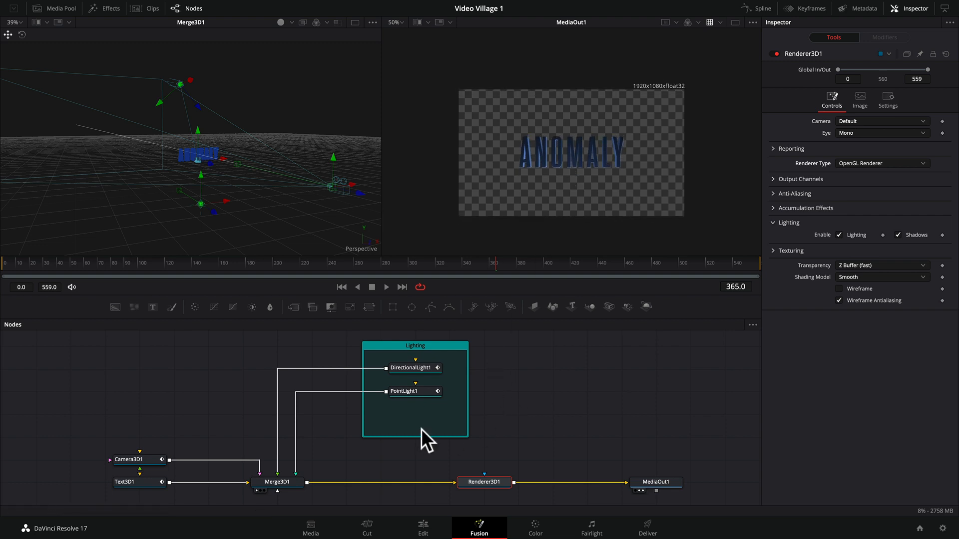
# - Check the MediaOut1 node and view the rendered title on the Edit page timeline at 01:01:59:04
pyautogui.click(650, 483)
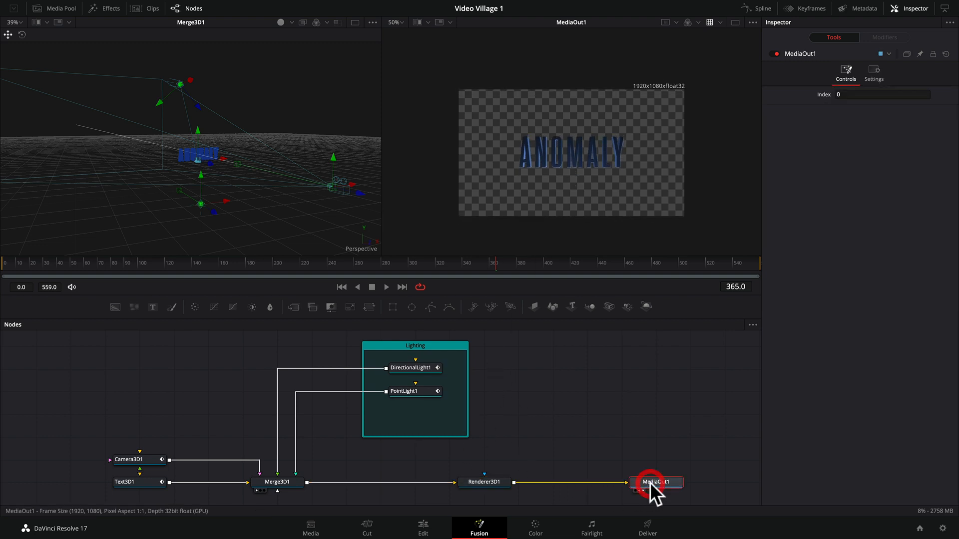
pyautogui.click(423, 528)
pyautogui.moveTo(611, 298)
pyautogui.mouseDown()
pyautogui.moveTo(582, 299)
pyautogui.moveTo(607, 298)
pyautogui.mouseUp()
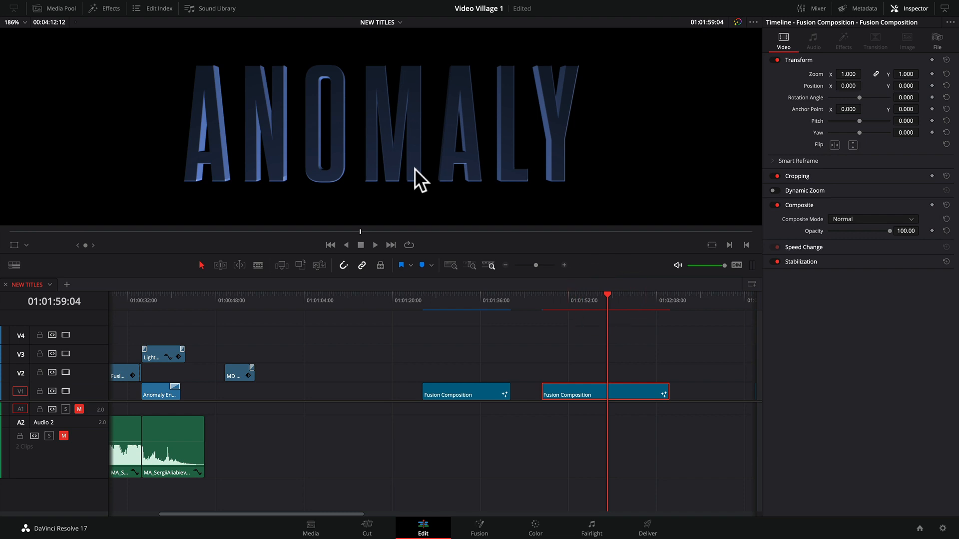
# - Return to the Fusion composition and move the Lighting group down and left, closer to Merge3D1
pyautogui.click(478, 529)
pyautogui.moveTo(441, 346); pyautogui.dragTo(439, 361)
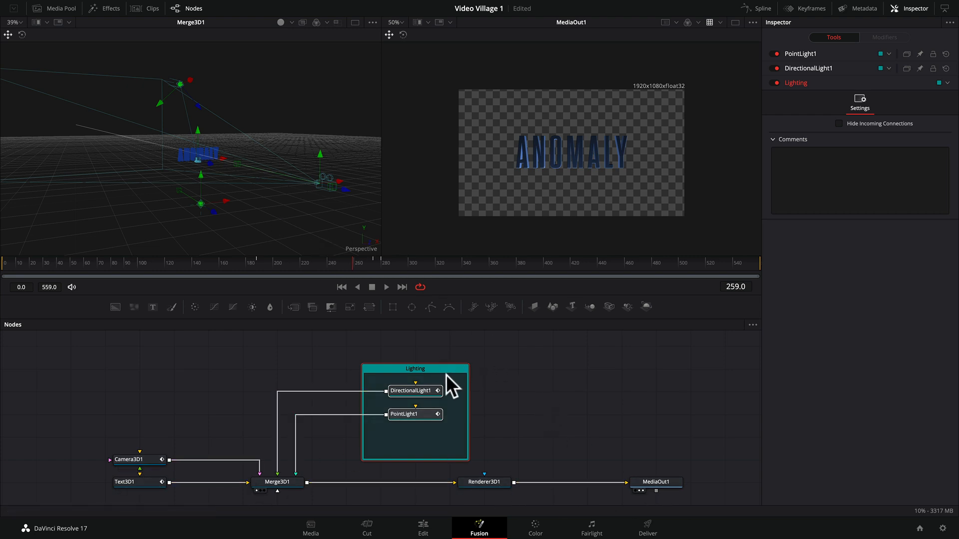
pyautogui.moveTo(436, 360); pyautogui.dragTo(401, 360)
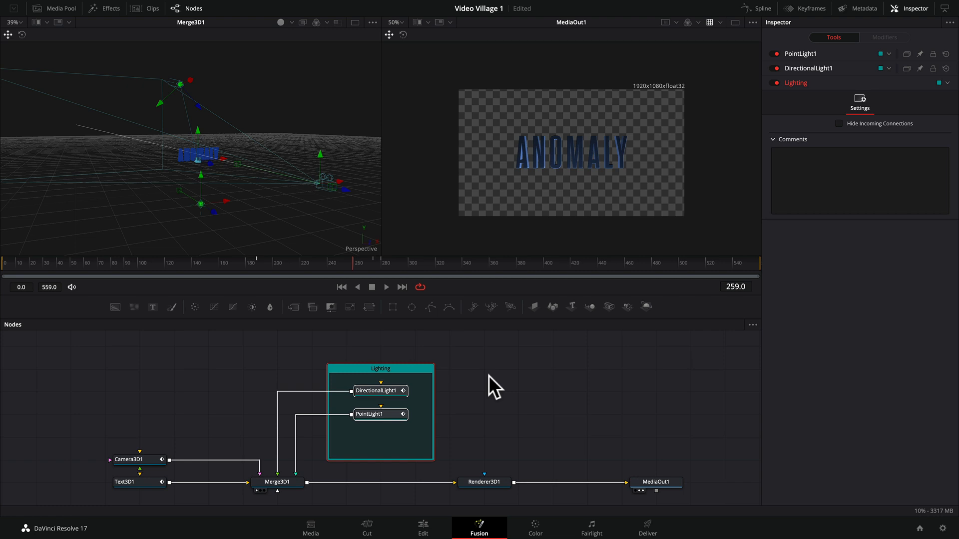
# - On the Edit page, place a Fusion Composition on track V1 of the NEW TITLES timeline at 01:05:07:09
pyautogui.click(505, 328)
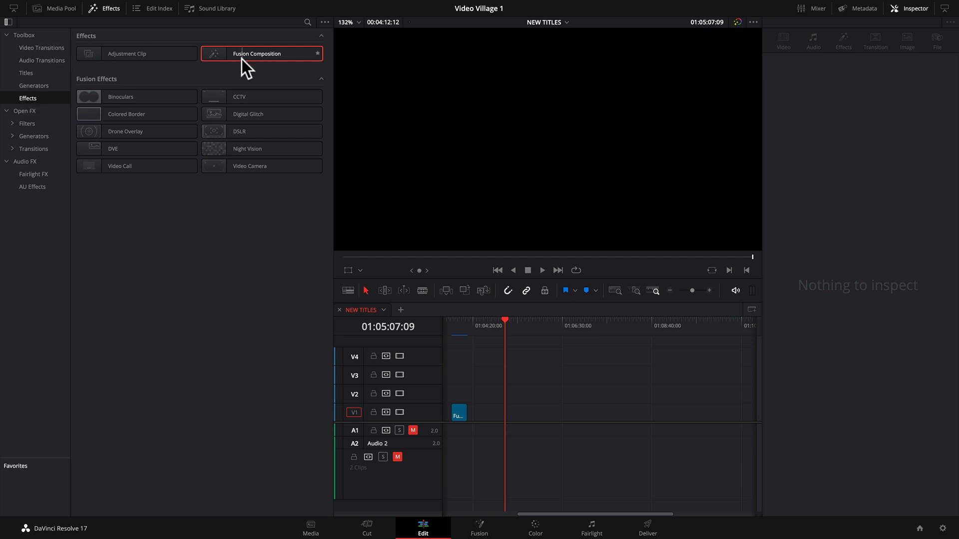
pyautogui.moveTo(246, 52); pyautogui.dragTo(511, 422)
pyautogui.press('super+equal')
pyautogui.press('super+equal')
pyautogui.press('super+equal')
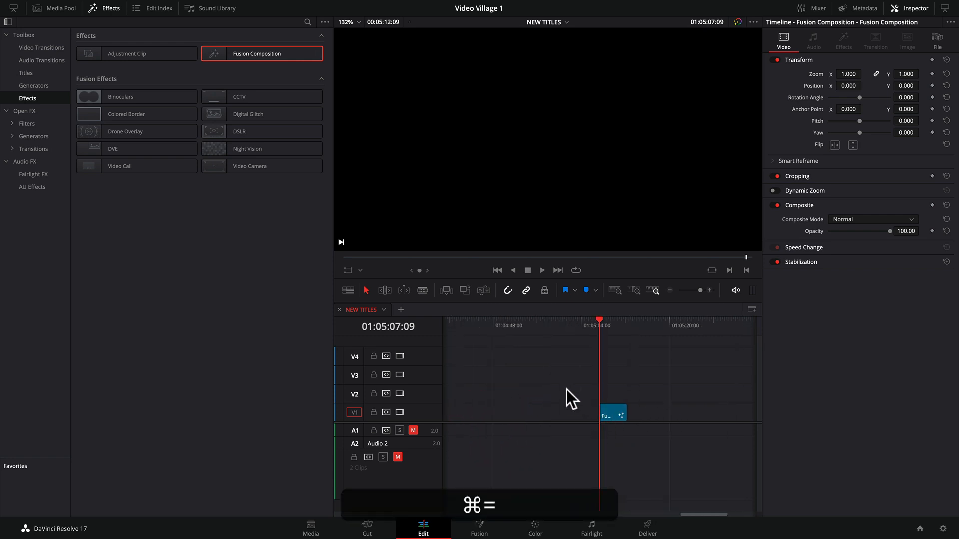
# - Lengthen the new Fusion Composition clip so that it ends at about 01:05:27:12
pyautogui.hscroll(3, 572, 395)
pyautogui.moveTo(540, 412); pyautogui.dragTo(623, 412)
pyautogui.click(532, 408)
# - Place the playhead at 01:05:11:15 within the new clip and open the clip in Fusion
pyautogui.click(535, 325)
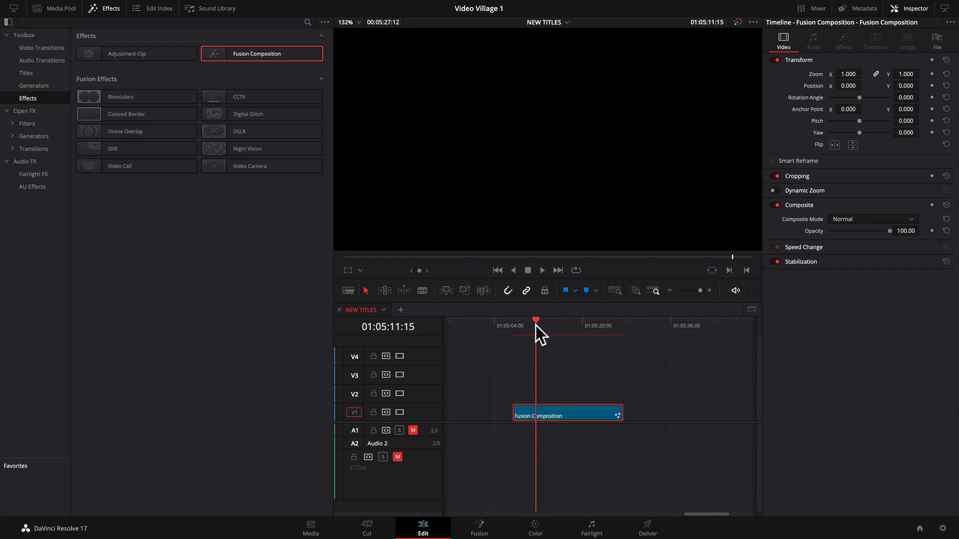
pyautogui.click(551, 412)
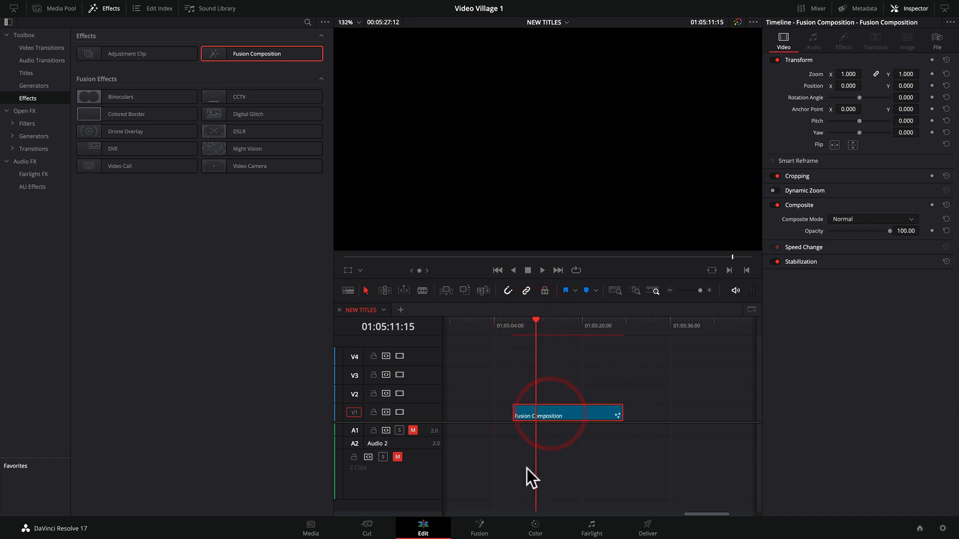
pyautogui.click(479, 529)
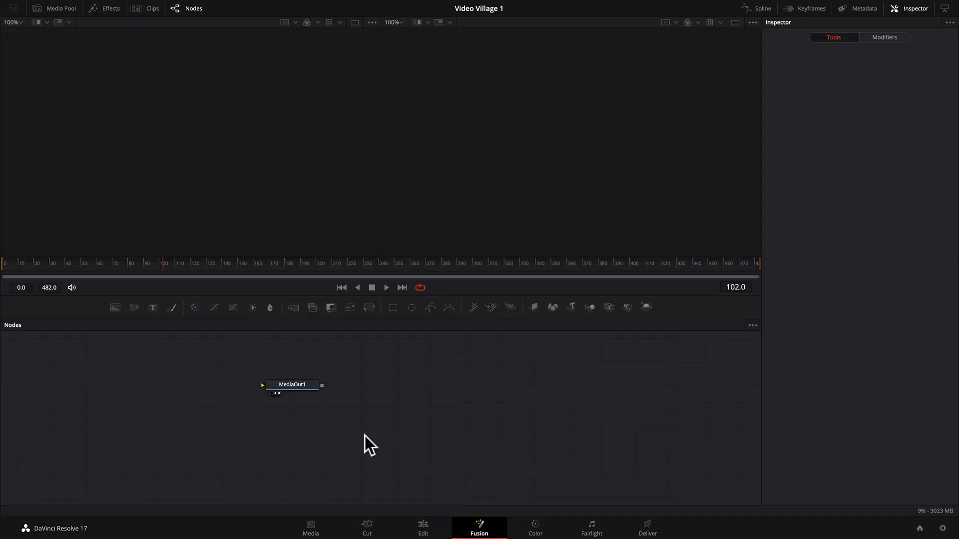
# - Move MediaOut1 right and down in the node graph, leaving free space to its left
pyautogui.moveTo(288, 392); pyautogui.dragTo(533, 409)
pyautogui.click(533, 410)
pyautogui.hscroll(-1, 344, 399)
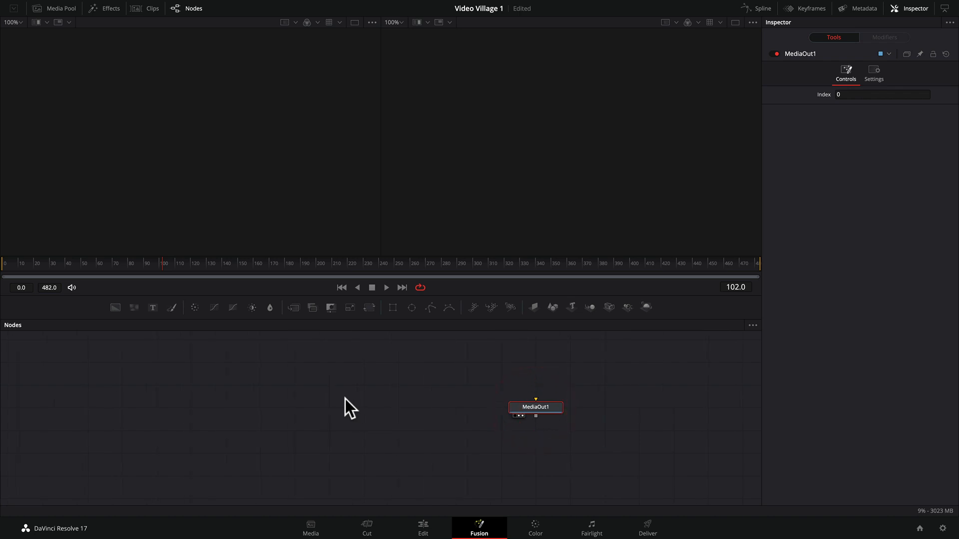
pyautogui.moveTo(542, 409); pyautogui.dragTo(547, 422)
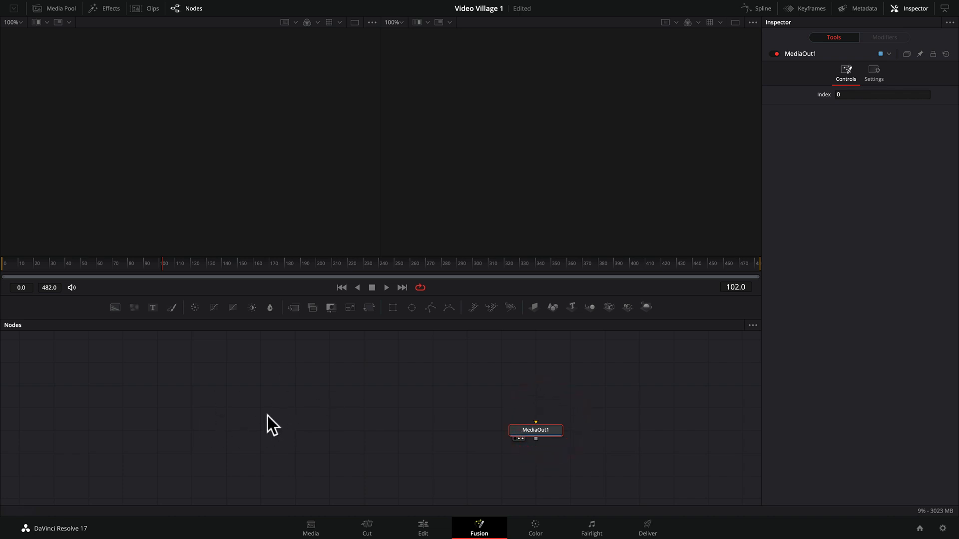
pyautogui.click(542, 429)
# - Add Text 3D, Merge 3D and Renderer 3D nodes in a row before MediaOut1, with a Camera 3D node above the merge
pyautogui.moveTo(571, 304); pyautogui.dragTo(167, 429)
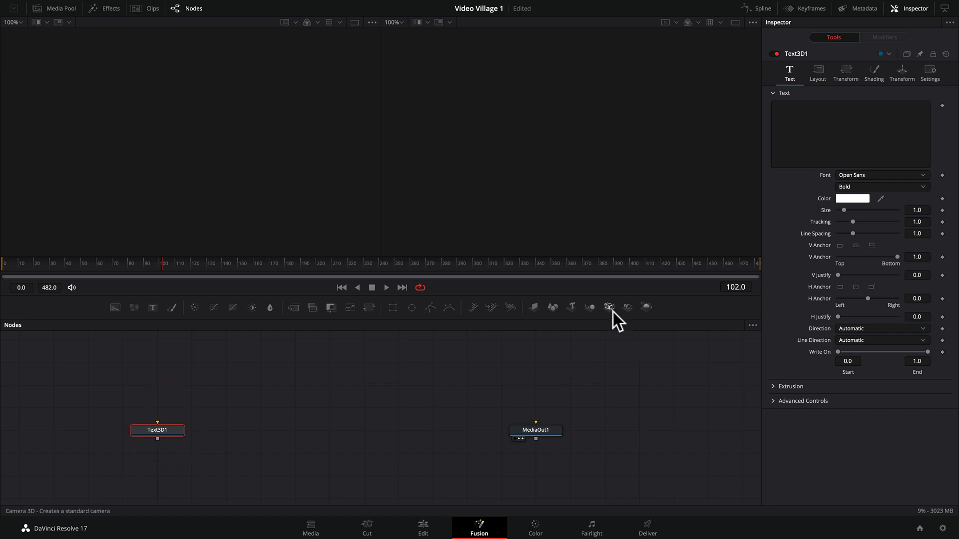
pyautogui.moveTo(609, 306); pyautogui.dragTo(328, 381)
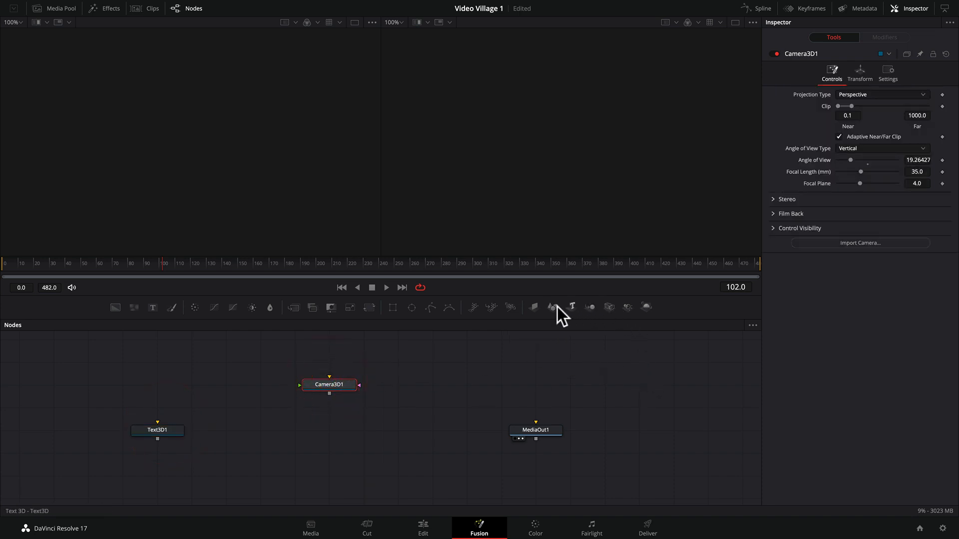
pyautogui.moveTo(589, 307); pyautogui.dragTo(325, 433)
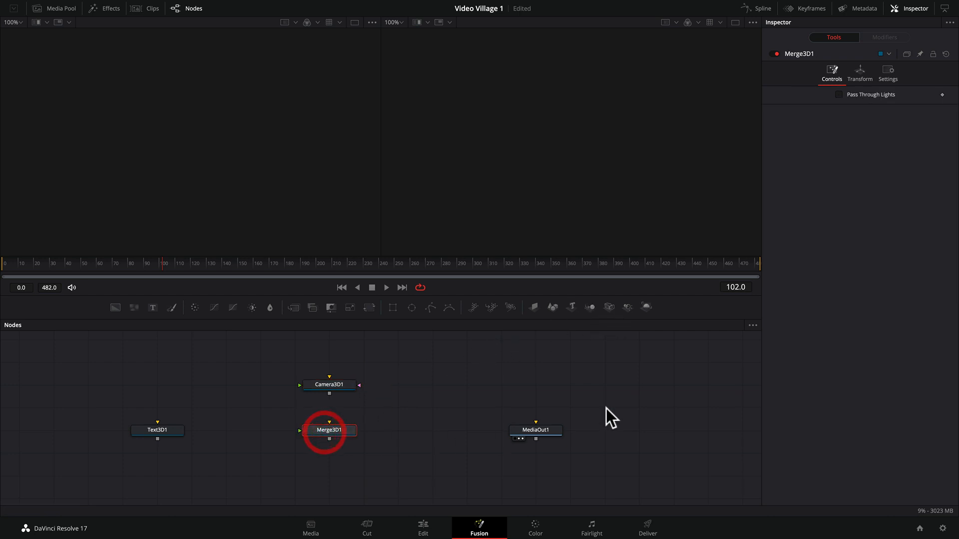
pyautogui.moveTo(646, 305); pyautogui.dragTo(445, 424)
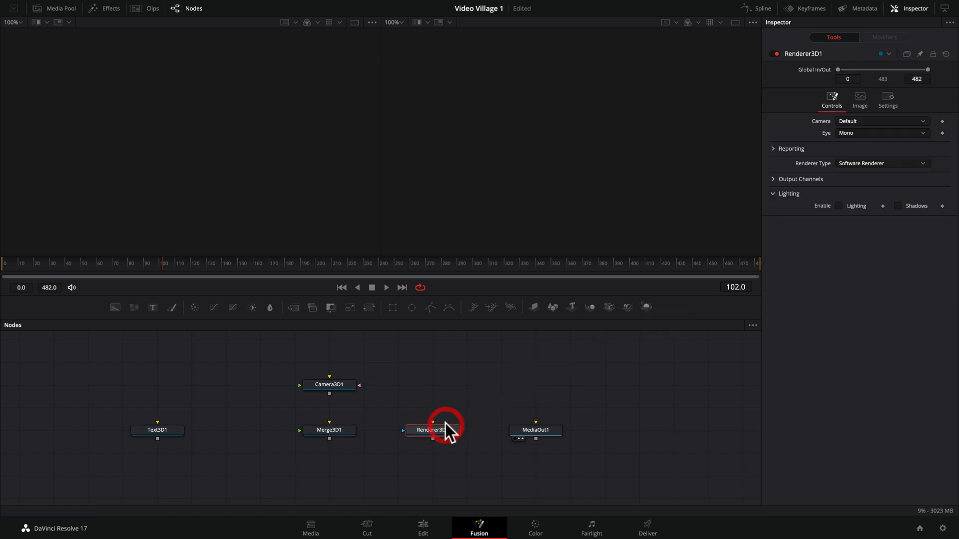
pyautogui.moveTo(166, 429); pyautogui.dragTo(199, 430)
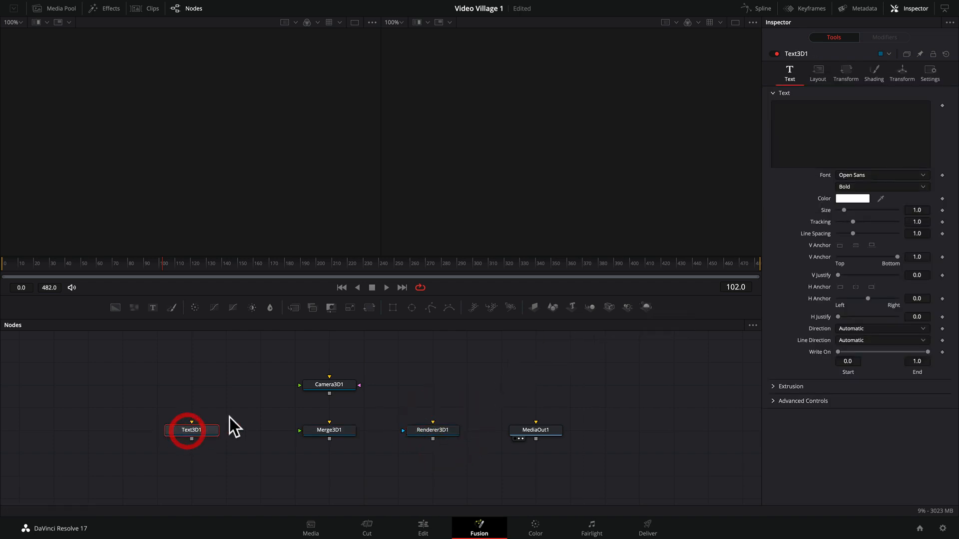
# - Add a Point Light and a Directional Light node stacked above Renderer3D1, and save the project
pyautogui.click(333, 383)
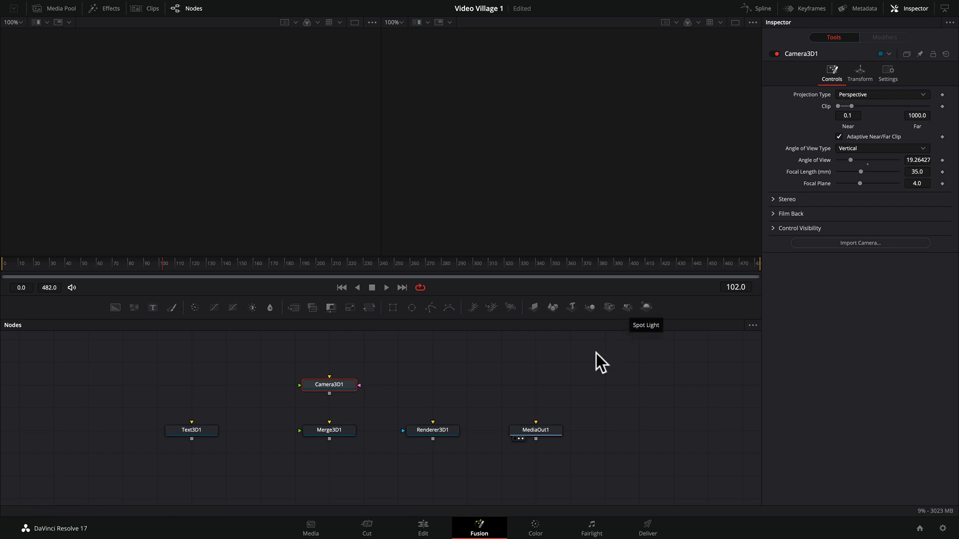
pyautogui.click(107, 7)
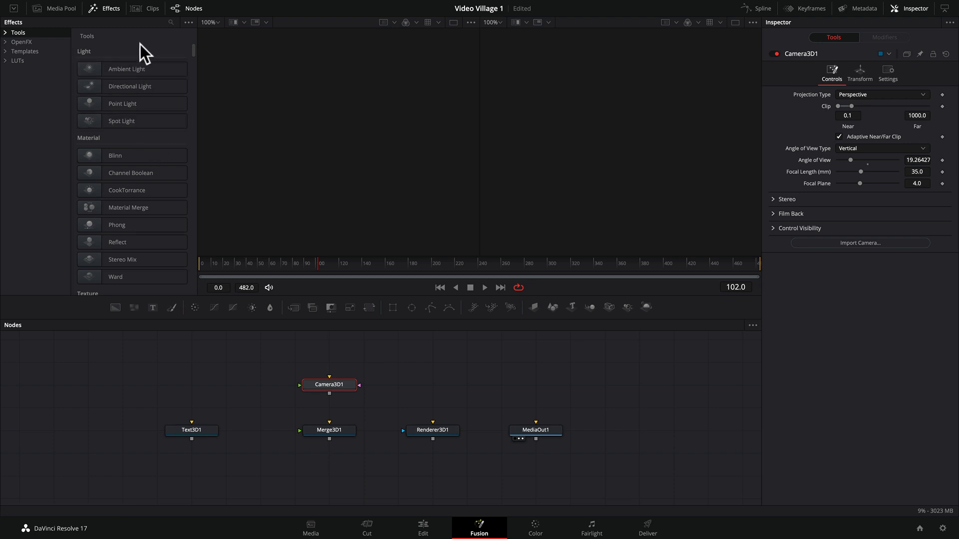
pyautogui.moveTo(120, 105); pyautogui.dragTo(423, 383)
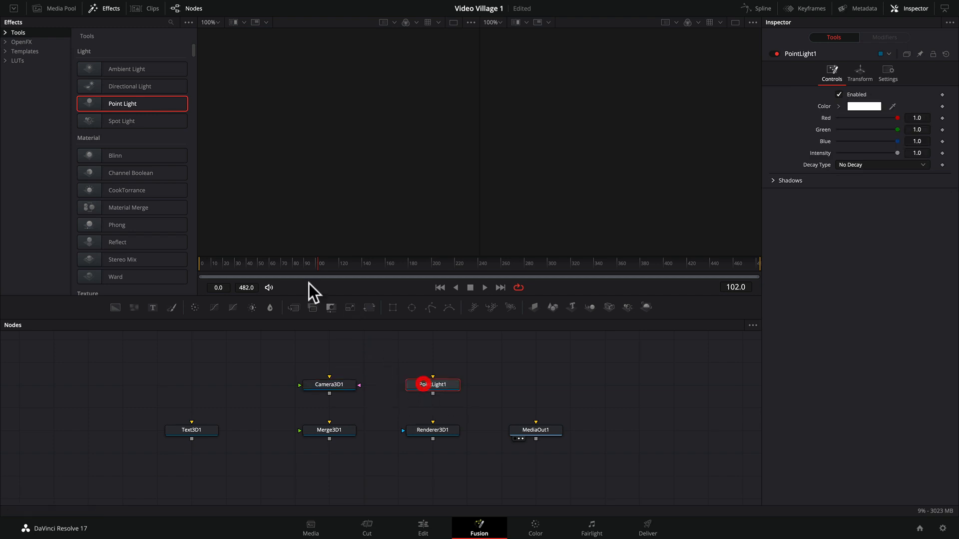
pyautogui.moveTo(113, 85); pyautogui.dragTo(429, 354)
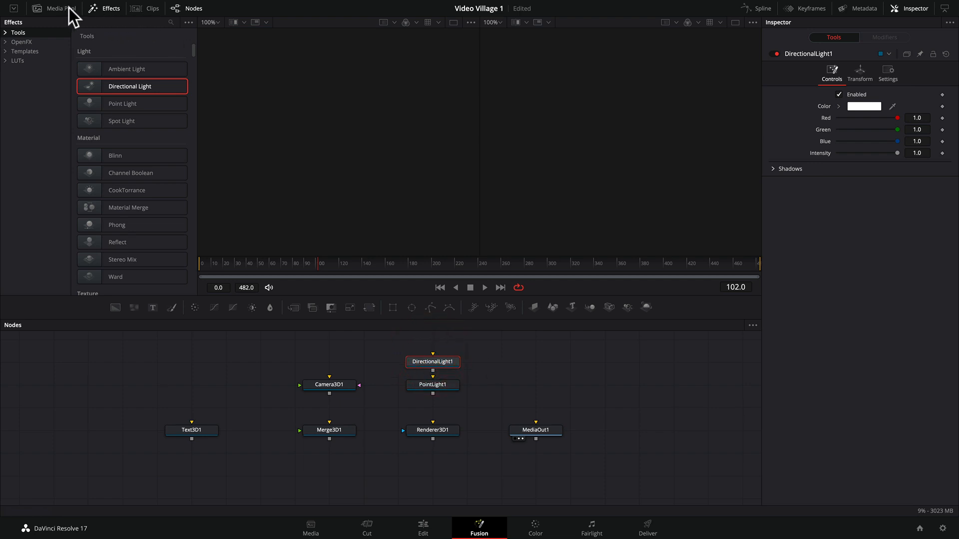
pyautogui.click(102, 10)
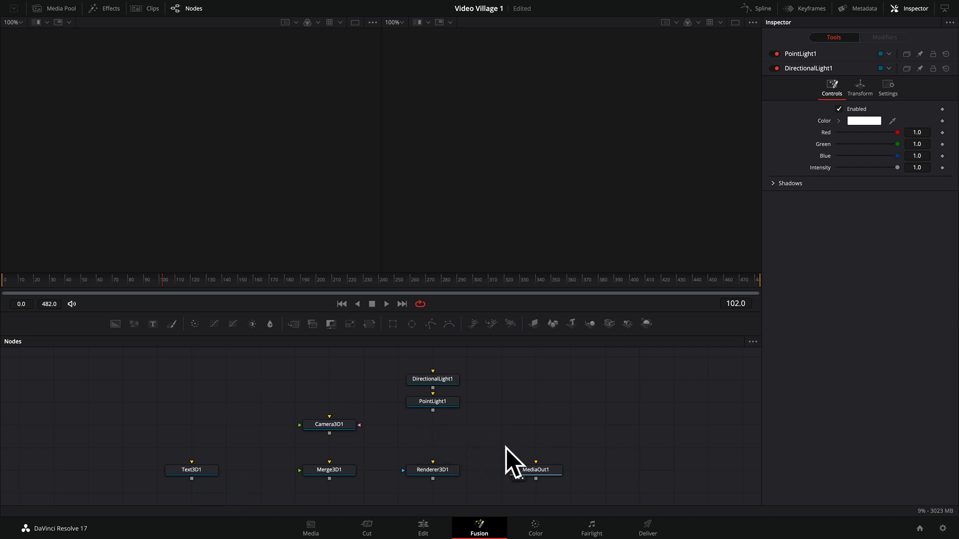
pyautogui.hotkey('ctrl', 's')
# - Show Merge3D1 in the first viewer and examine its 3D space from different distances and angles
pyautogui.click(319, 471)
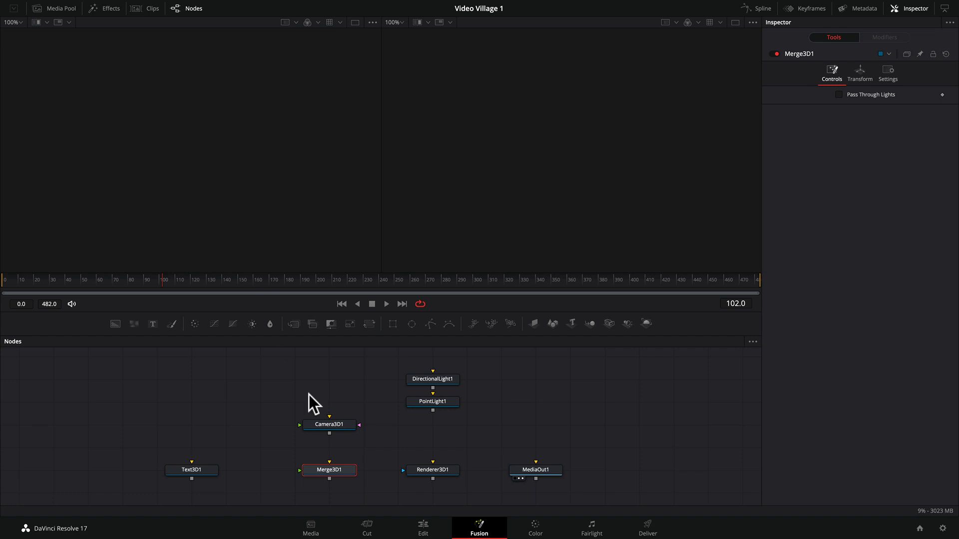
pyautogui.click(322, 469)
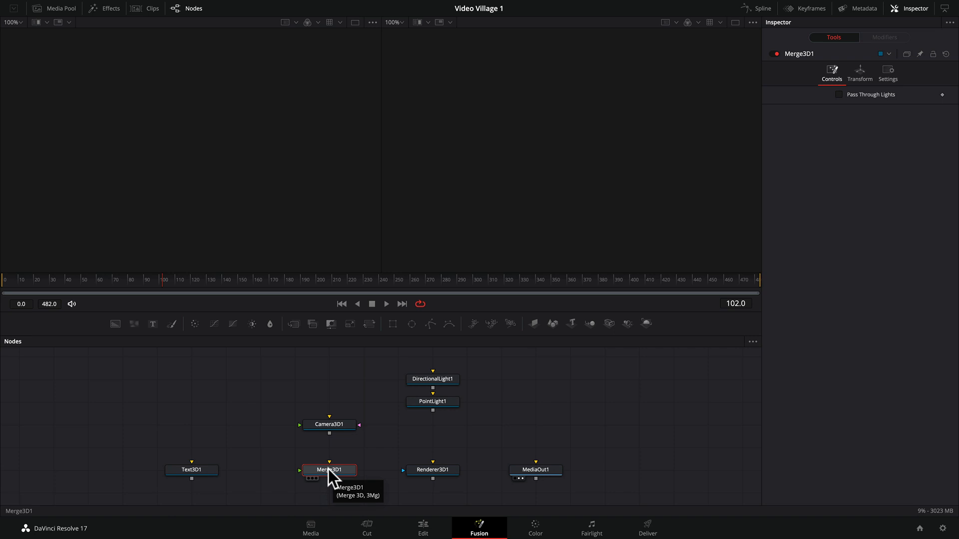
pyautogui.moveTo(328, 469)
pyautogui.mouseDown()
pyautogui.moveTo(319, 469)
pyautogui.moveTo(334, 470)
pyautogui.mouseUp()
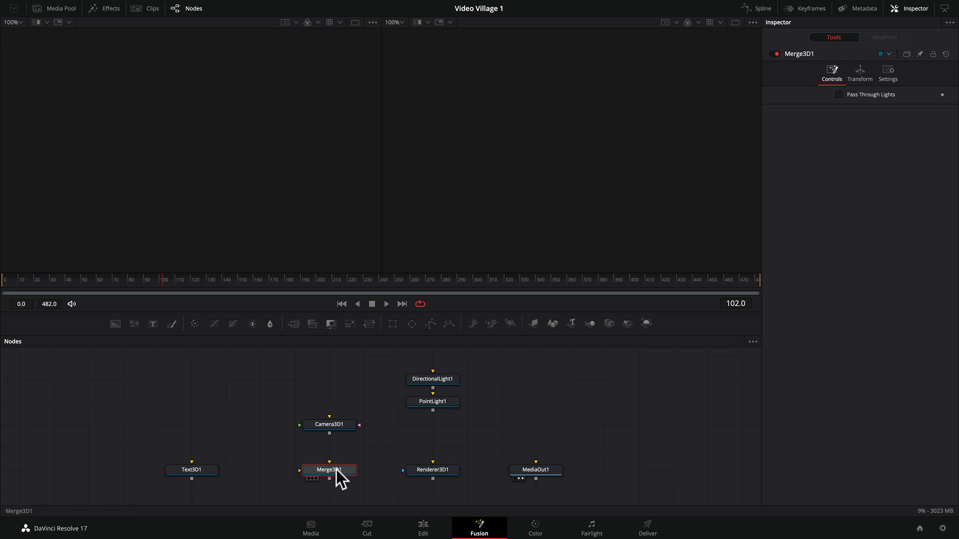
pyautogui.click(325, 469)
pyautogui.press('1')
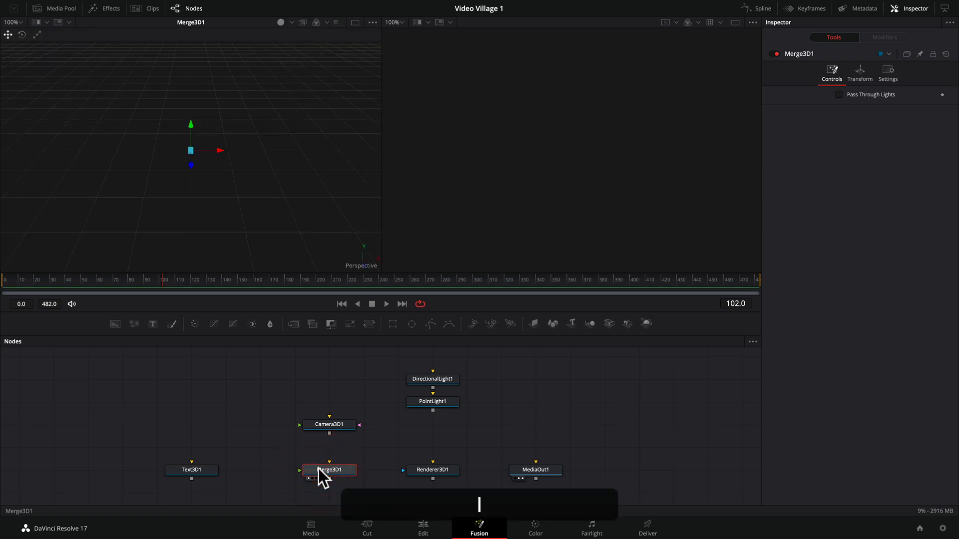
pyautogui.scroll(-3, 223, 157)
pyautogui.scroll(3, 223, 157)
pyautogui.scroll(-5, 223, 157)
pyautogui.scroll(3, 224, 157)
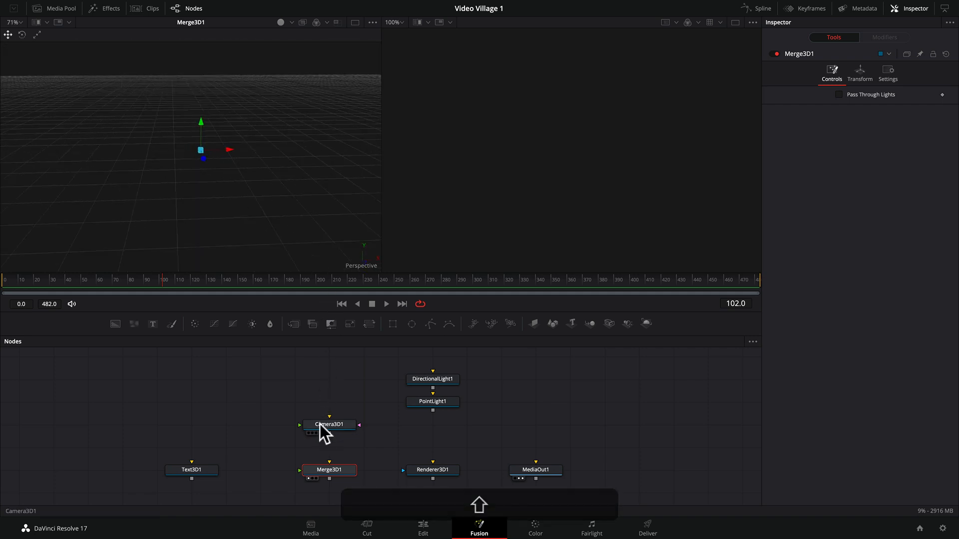
# - Show Text3D1 in the second viewer
pyautogui.click(203, 471)
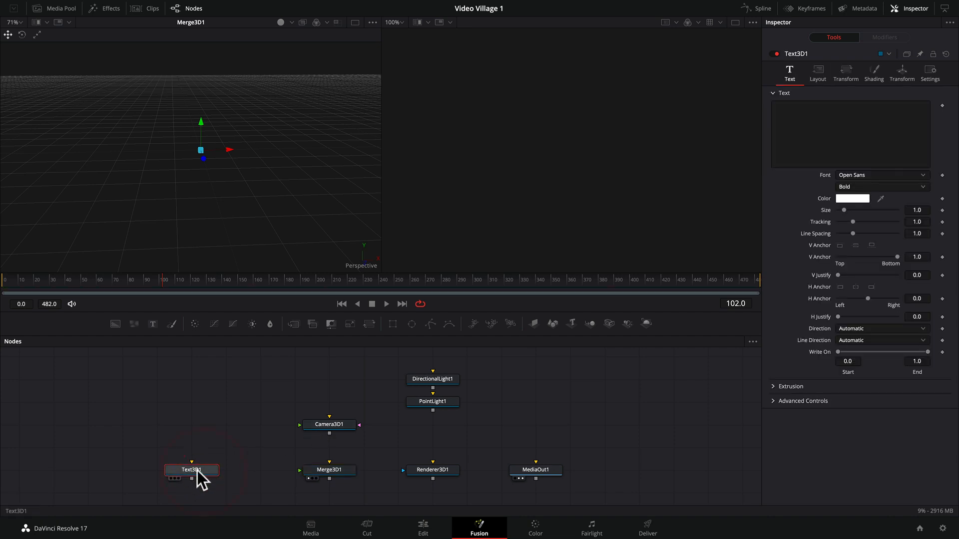
pyautogui.click(227, 451)
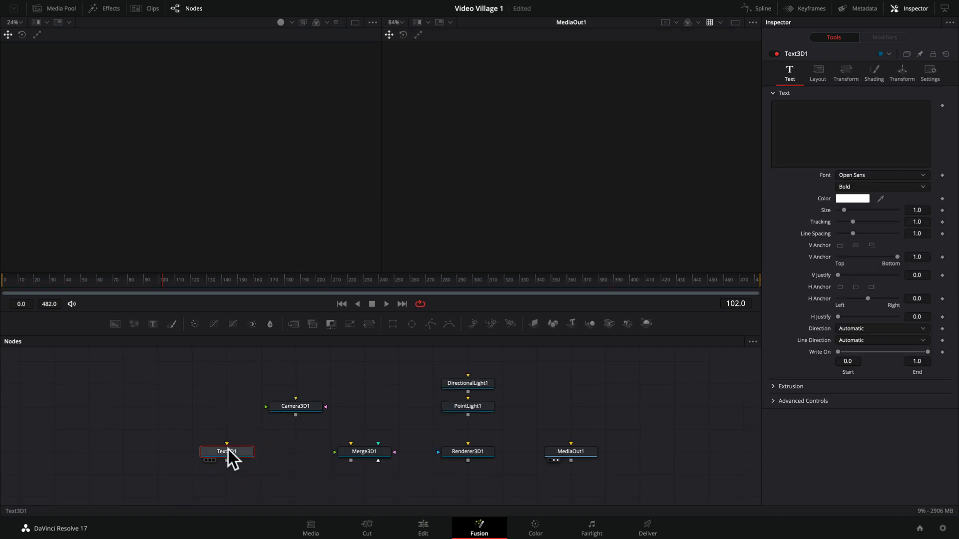
pyautogui.press('2')
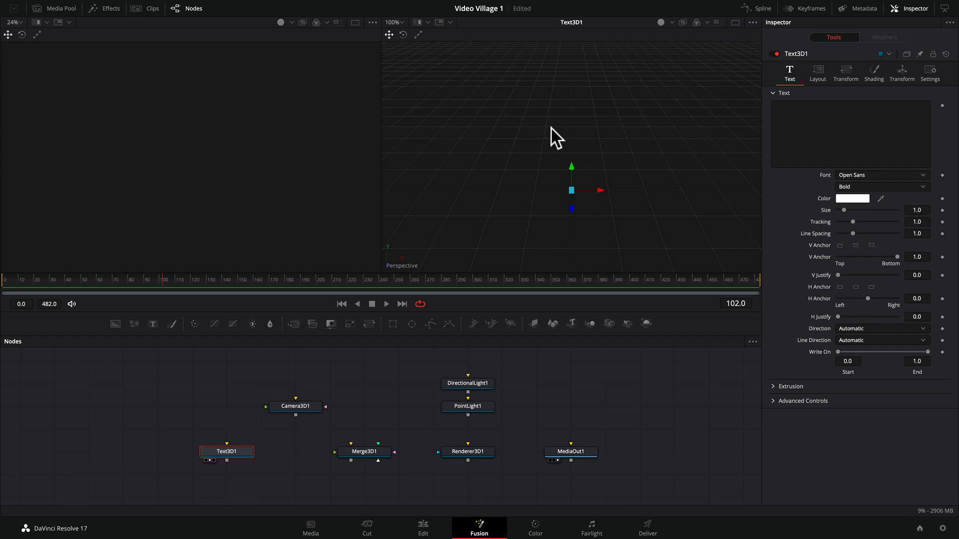
pyautogui.scroll(-1, 559, 147)
# - Show Text3D1 in the first viewer as well, look at its 3D space, and clear that viewer again
pyautogui.click(214, 450)
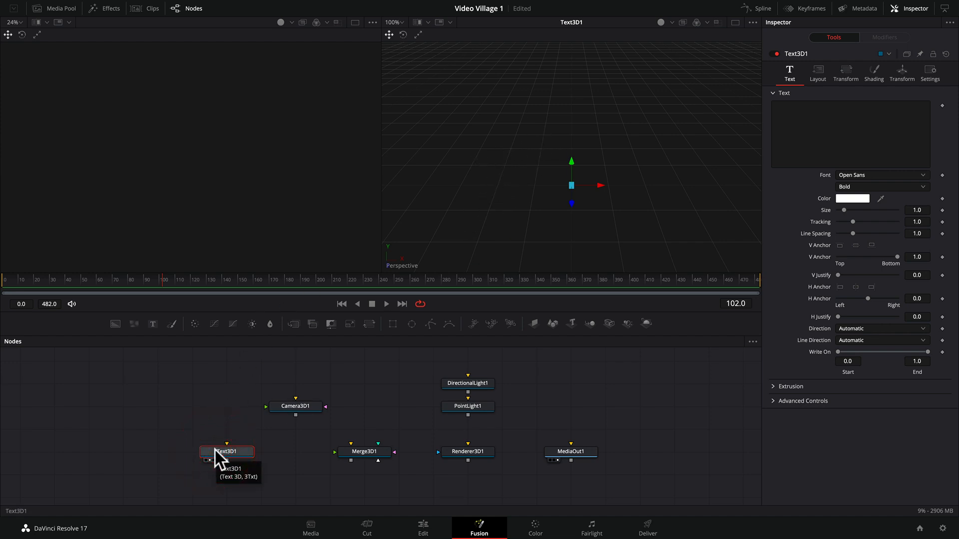
pyautogui.press('1')
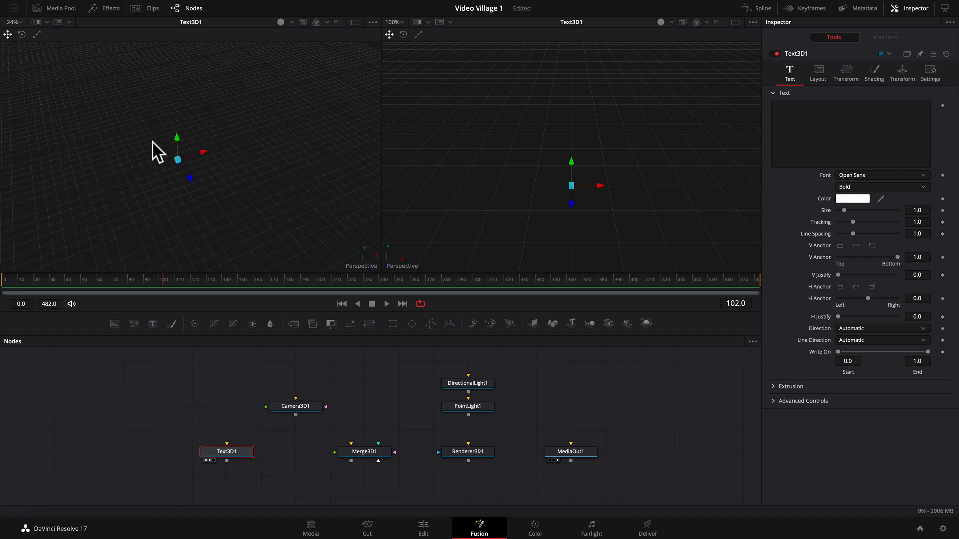
pyautogui.scroll(-2, 167, 190)
pyautogui.scroll(3, 167, 190)
pyautogui.scroll(-1, 161, 188)
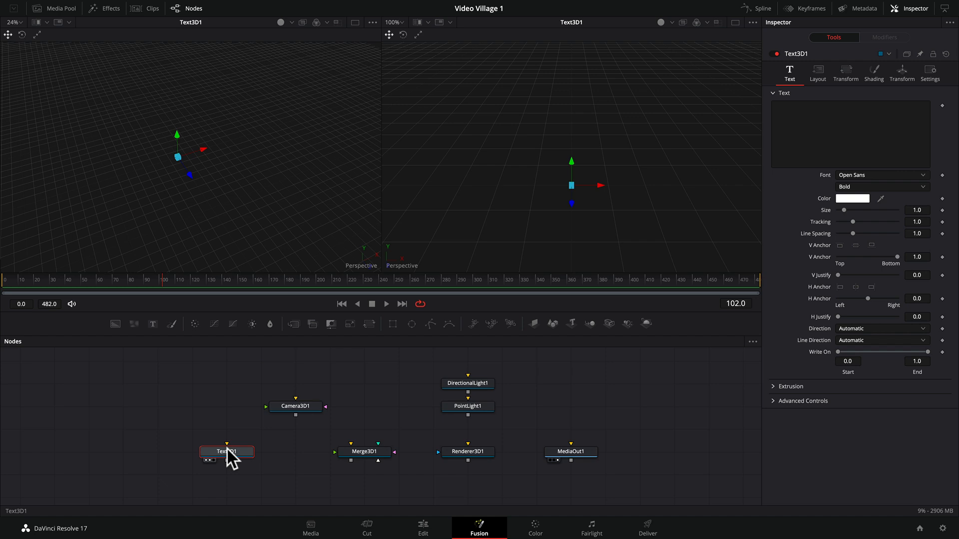
pyautogui.press('1')
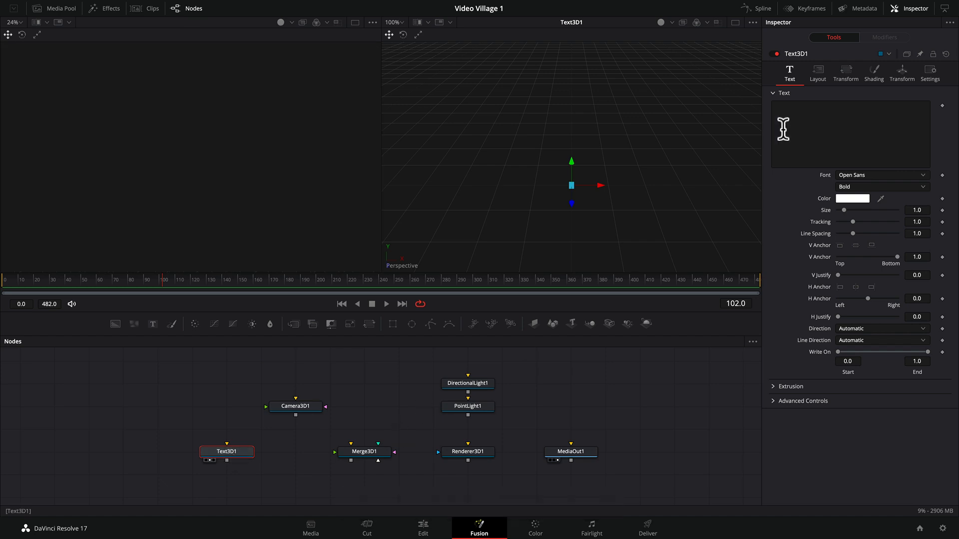
# - Enter "ANOMALY" as the text of Text3D1
pyautogui.click(779, 105)
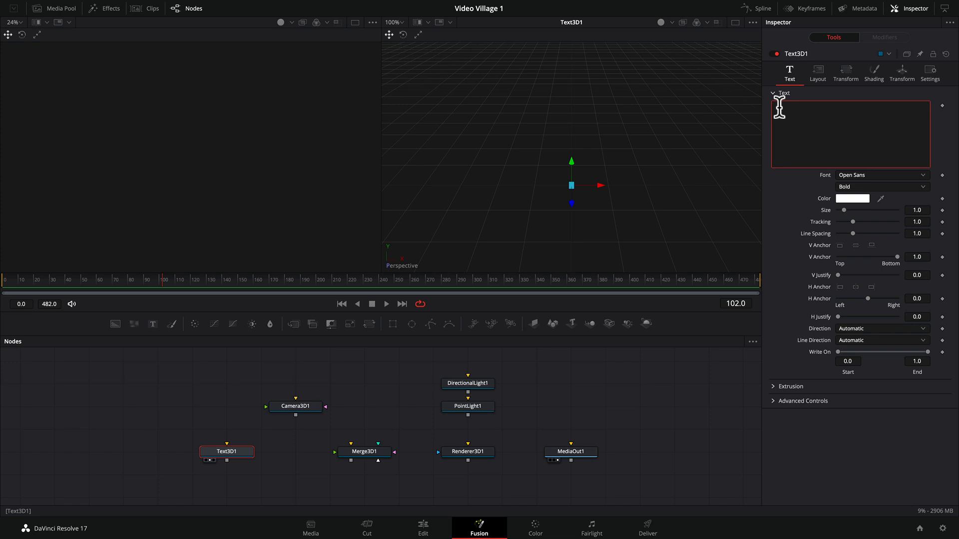
pyautogui.press('shift')
pyautogui.write('ANO')
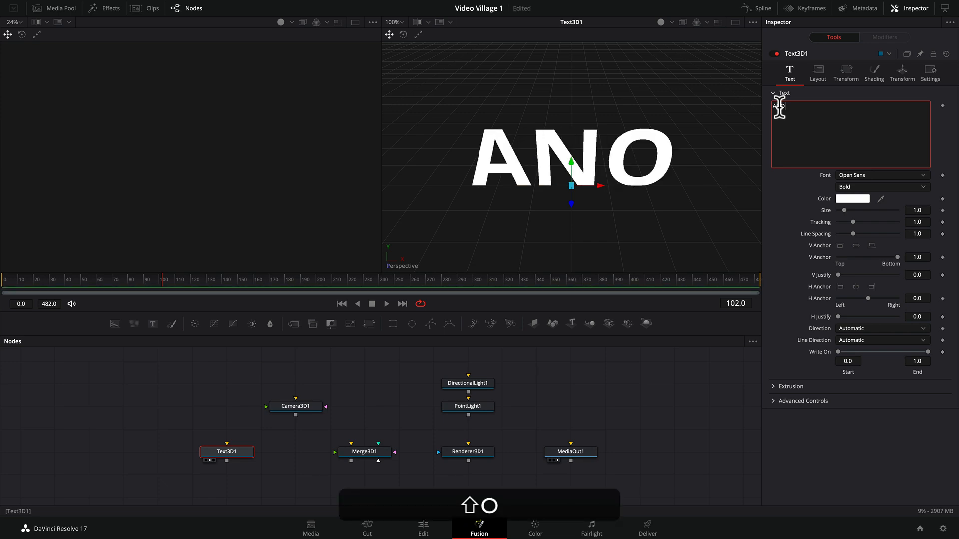
pyautogui.write('MALY')
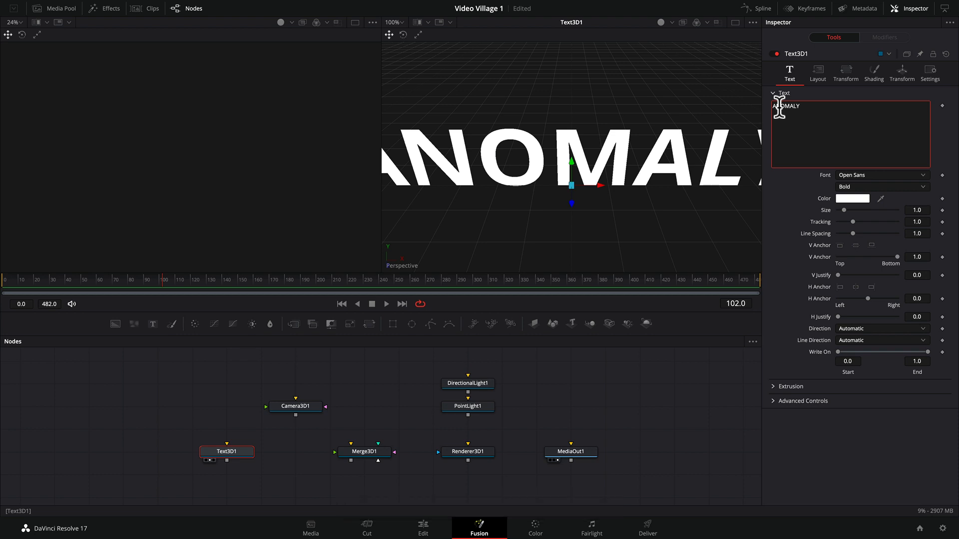
# - Set the ANOMALY text's font to Tungsten Condensed in the Semibold style
pyautogui.click(862, 175)
pyautogui.scroll(-15, 866, 303)
pyautogui.scroll(1, 865, 304)
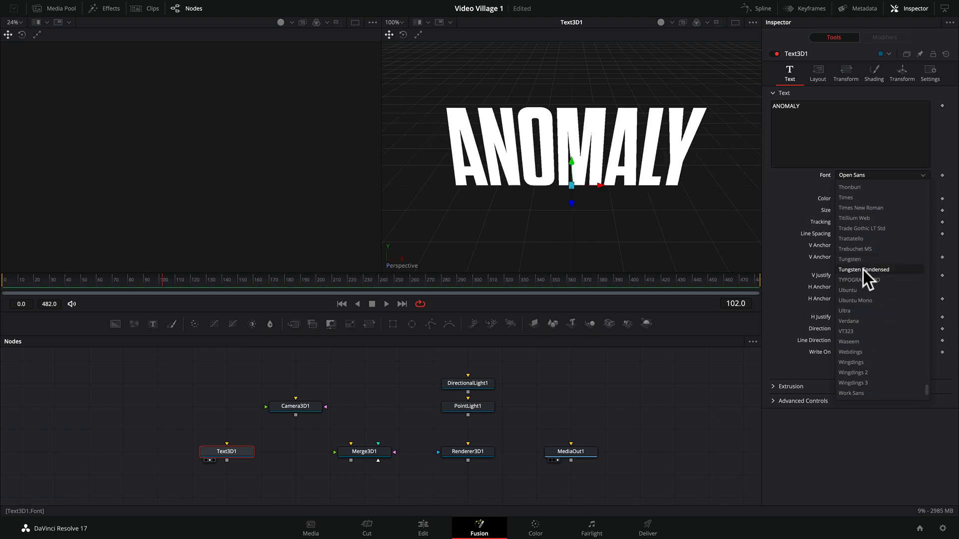
pyautogui.click(863, 270)
pyautogui.click(854, 188)
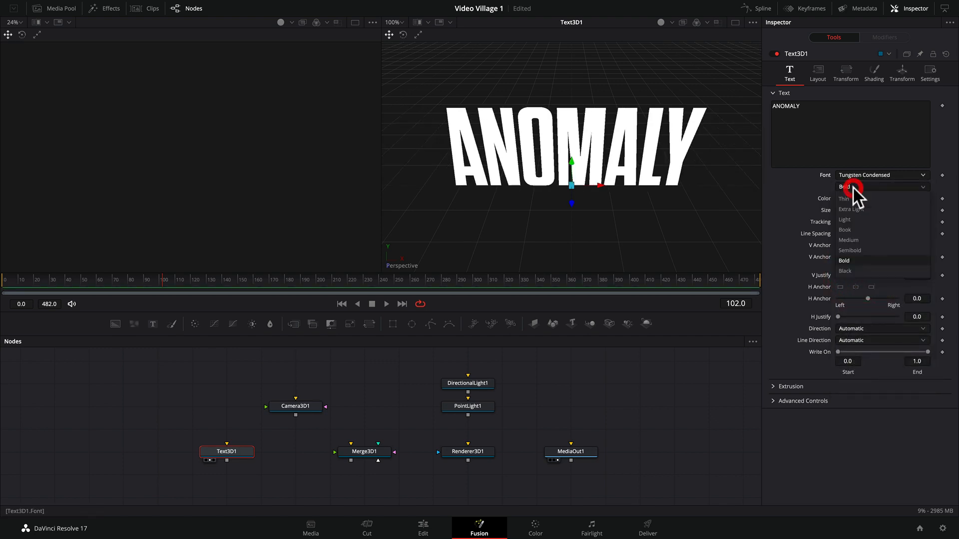
pyautogui.click(846, 250)
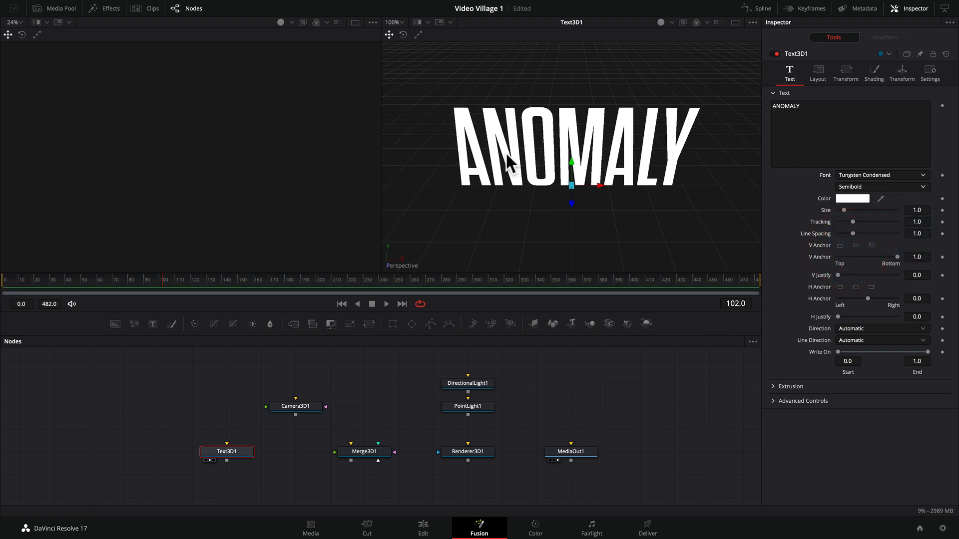
# - Reduce the size of Text3D1's ANOMALY text to 0.55
pyautogui.click(217, 451)
pyautogui.moveTo(843, 209); pyautogui.dragTo(841, 210)
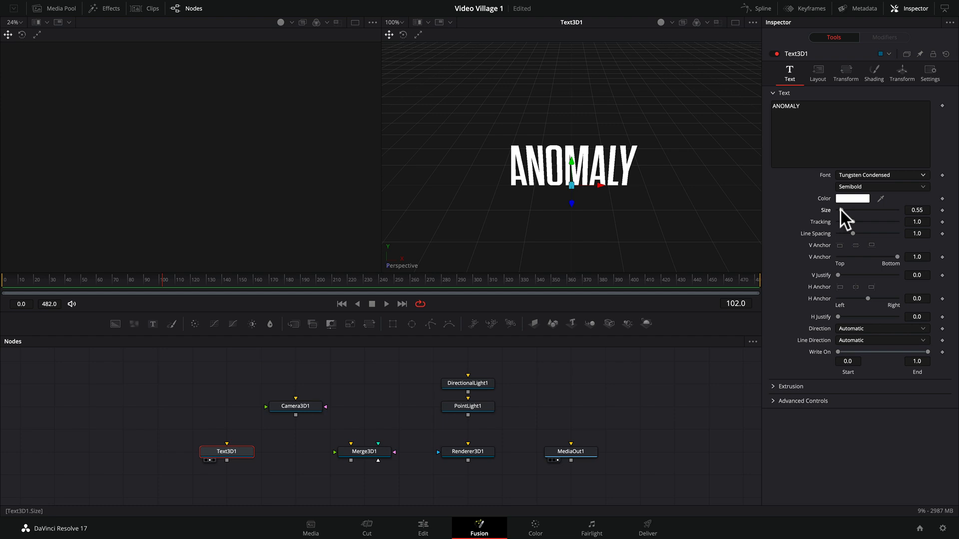
pyautogui.moveTo(842, 209); pyautogui.dragTo(841, 210)
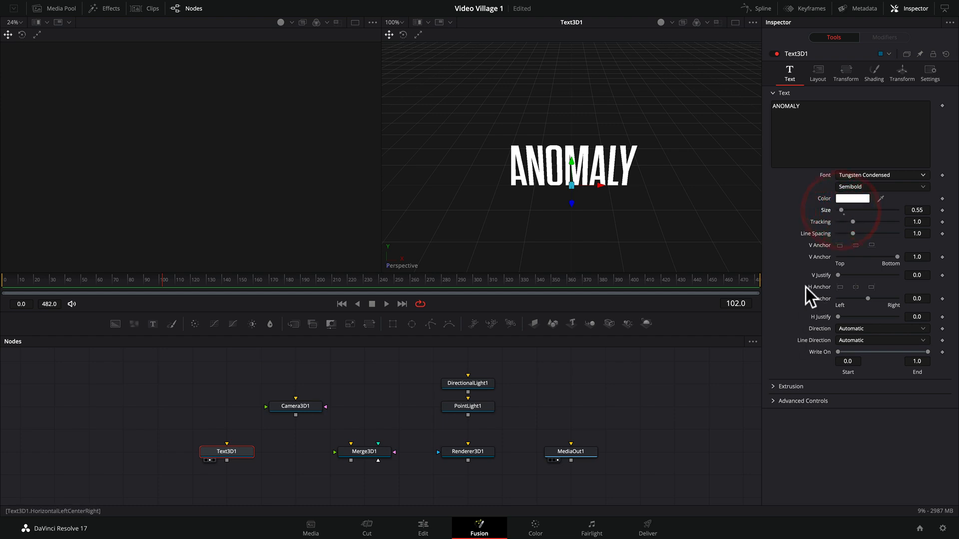
# - Give the ANOMALY text an extrusion depth of 0.1937
pyautogui.scroll(-3, 567, 183)
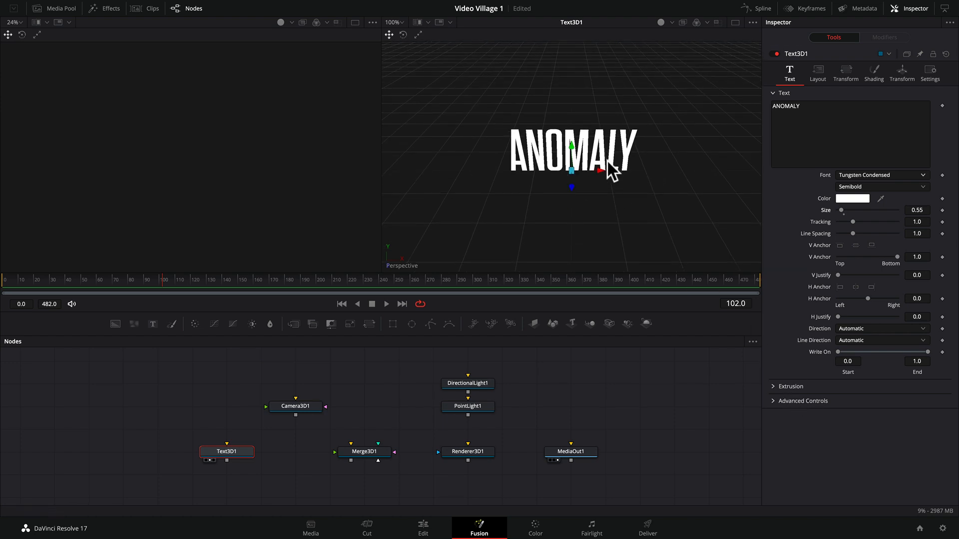
pyautogui.keyDown('shift'); pyautogui.hscroll(-5, 607, 160); pyautogui.keyUp('shift')
pyautogui.hscroll(-5, 608, 161)
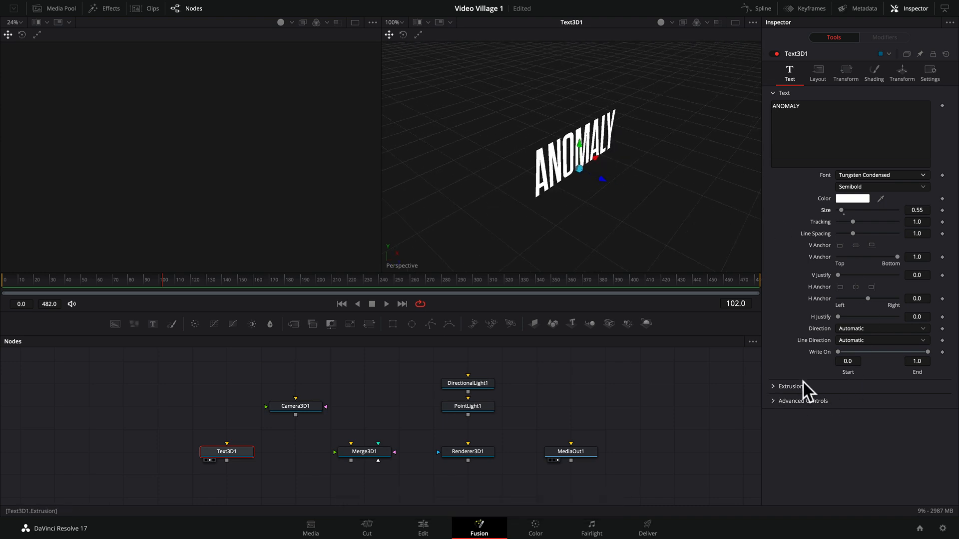
pyautogui.click(772, 385)
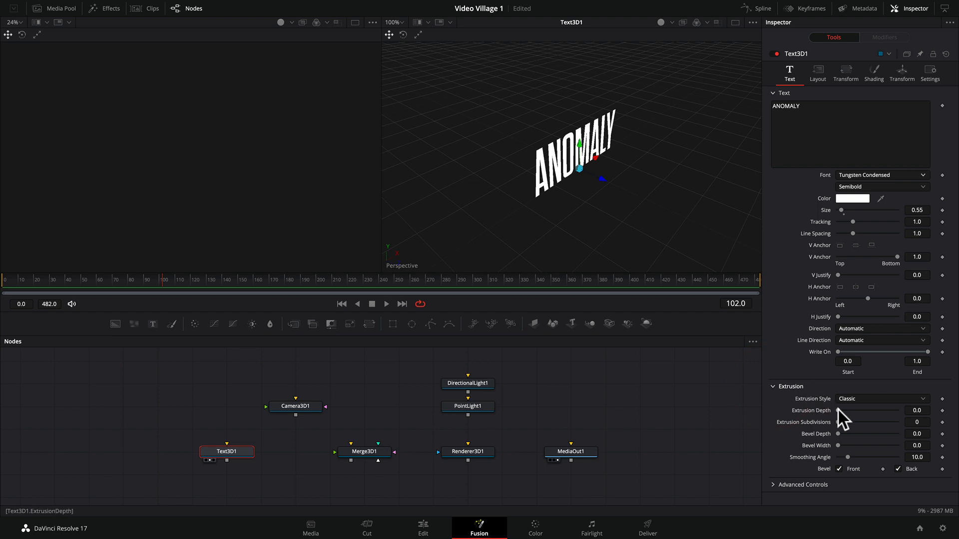
pyautogui.moveTo(837, 409); pyautogui.dragTo(876, 392)
# - Examine the extruded ANOMALY text from below, above and both sides in its 3D space
pyautogui.press('shift')
pyautogui.scroll(-5, 626, 212)
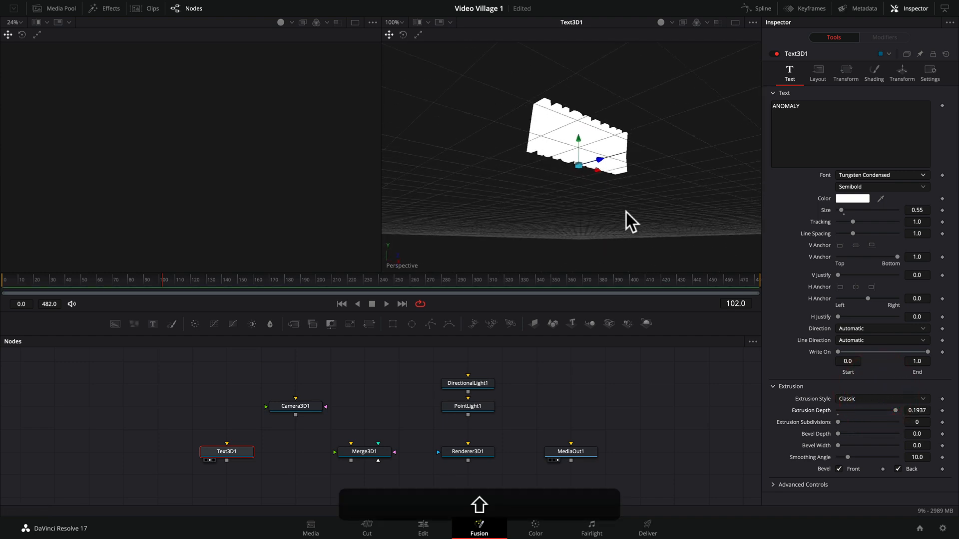
pyautogui.hscroll(5, 625, 212)
pyautogui.hscroll(5, 625, 212)
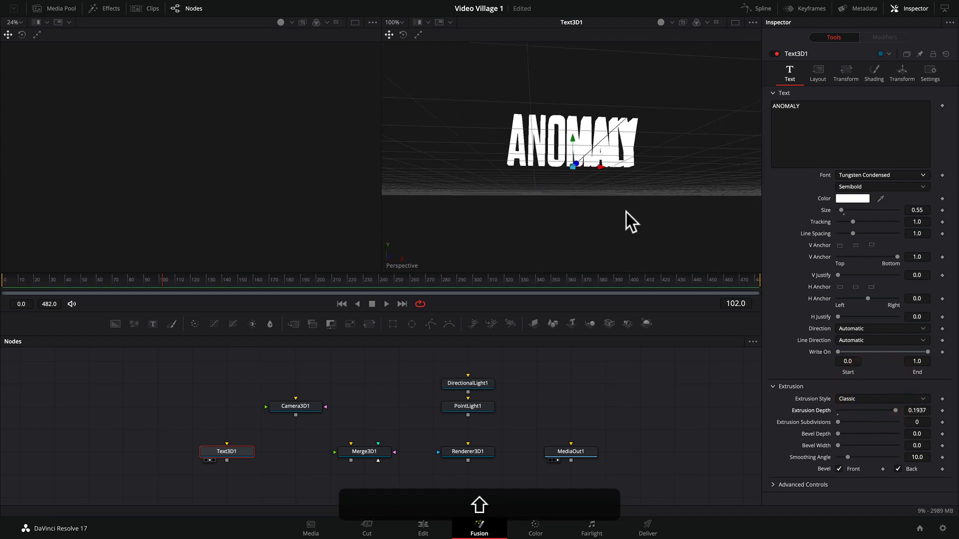
pyautogui.hscroll(-5, 626, 212)
pyautogui.scroll(-3, 625, 211)
pyautogui.scroll(2, 626, 212)
pyautogui.scroll(4, 626, 212)
pyautogui.hscroll(5, 625, 211)
pyautogui.hscroll(-5, 626, 212)
pyautogui.scroll(-4, 625, 211)
pyautogui.scroll(6, 626, 212)
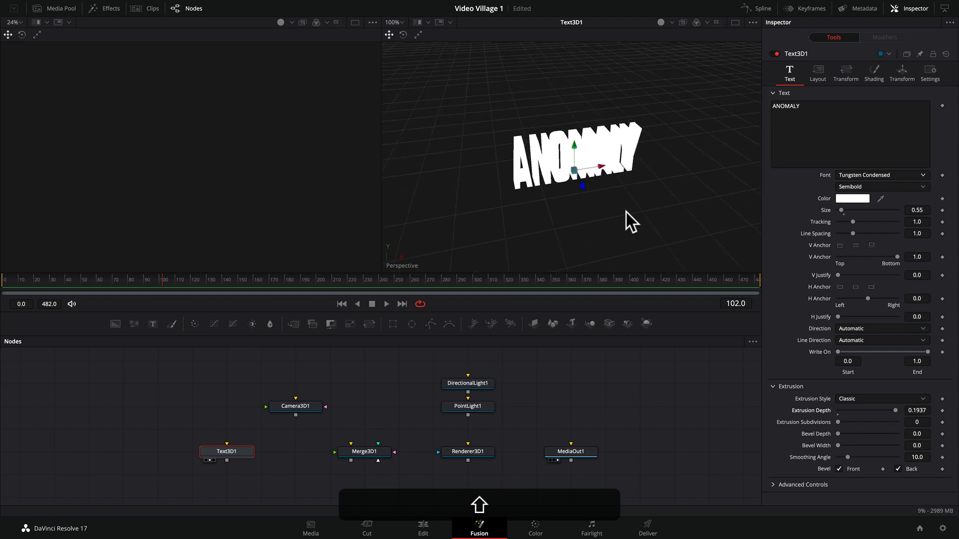
pyautogui.scroll(-1, 626, 212)
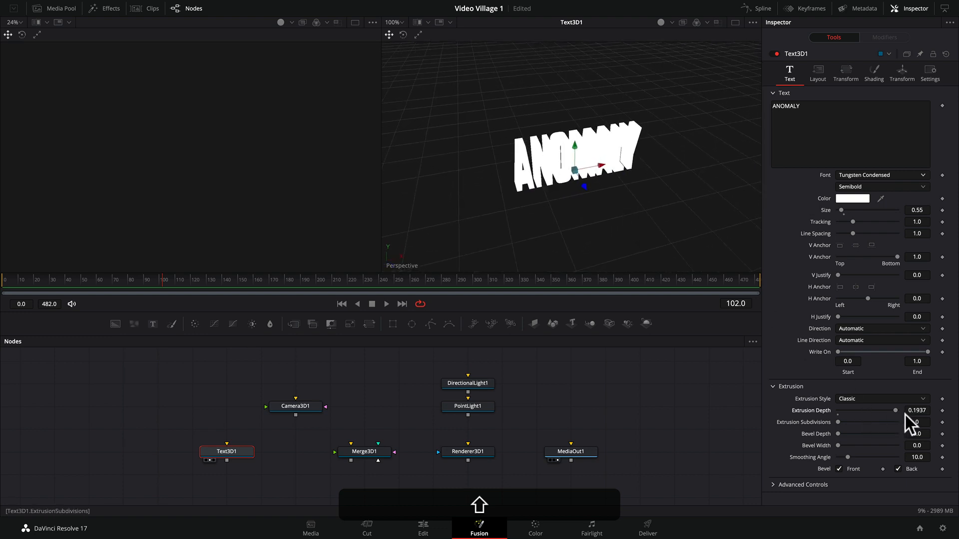
# - Reduce the ANOMALY text's extrusion depth to 0.1622
pyautogui.moveTo(896, 409)
pyautogui.mouseDown()
pyautogui.moveTo(843, 409)
pyautogui.moveTo(885, 410)
pyautogui.mouseUp()
pyautogui.scroll(5, 541, 179)
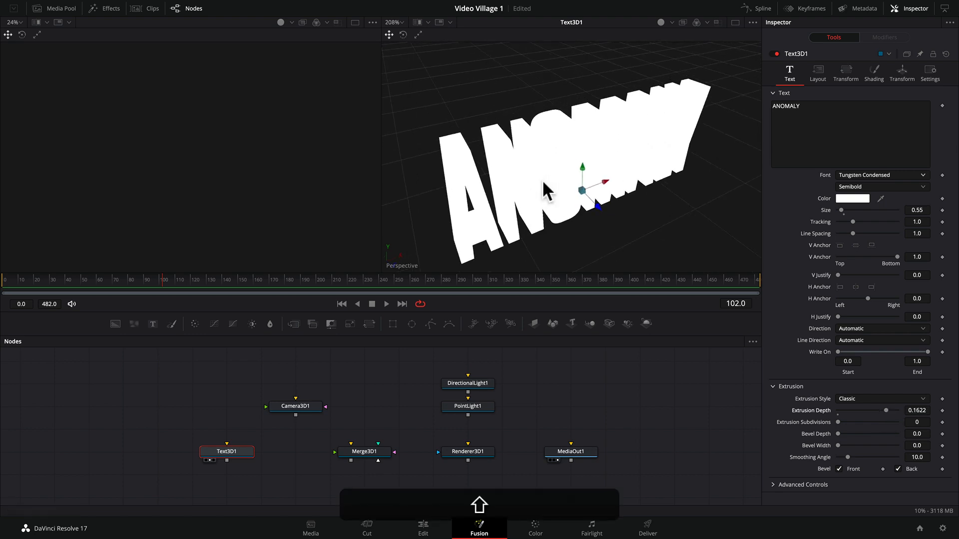
pyautogui.scroll(-2, 544, 183)
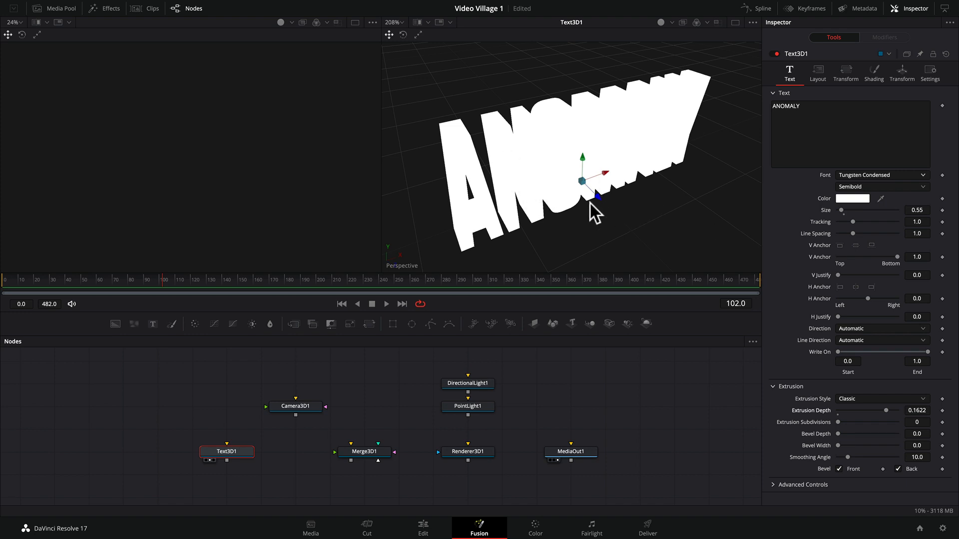
# - Examine the enlarged text from alternating sides to judge its depth and the spacing between the letters
pyautogui.scroll(-5, 554, 175)
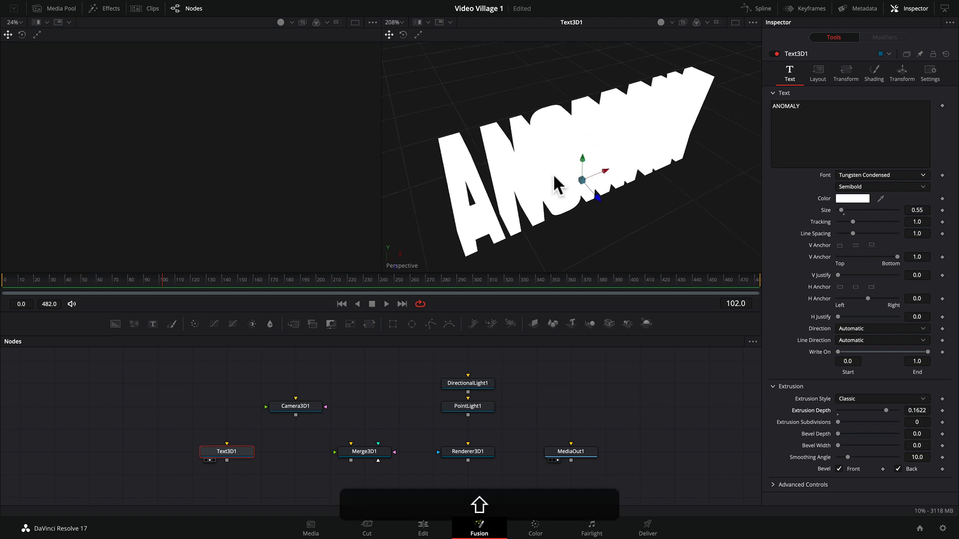
pyautogui.hscroll(10, 553, 175)
pyautogui.hscroll(-8, 553, 175)
pyautogui.hscroll(10, 553, 176)
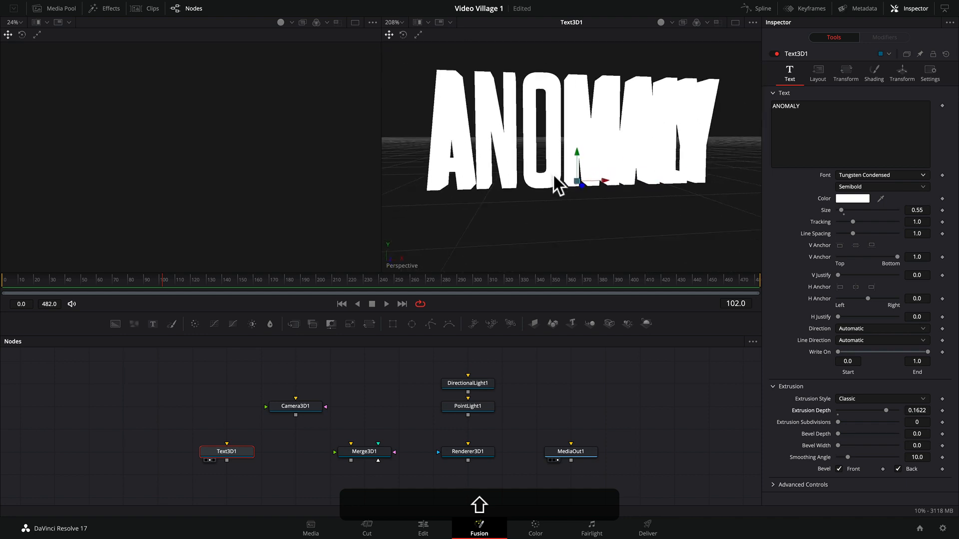
pyautogui.hscroll(-10, 554, 175)
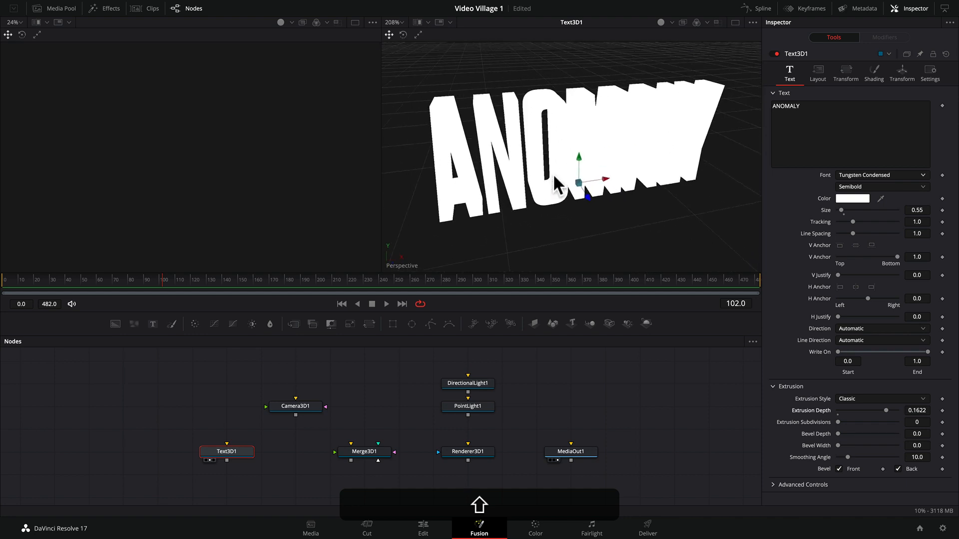
pyautogui.hscroll(10, 554, 175)
pyautogui.hscroll(-10, 553, 176)
pyautogui.hscroll(5, 554, 175)
pyautogui.hscroll(10, 553, 175)
pyautogui.hscroll(-5, 554, 175)
pyautogui.hscroll(5, 553, 175)
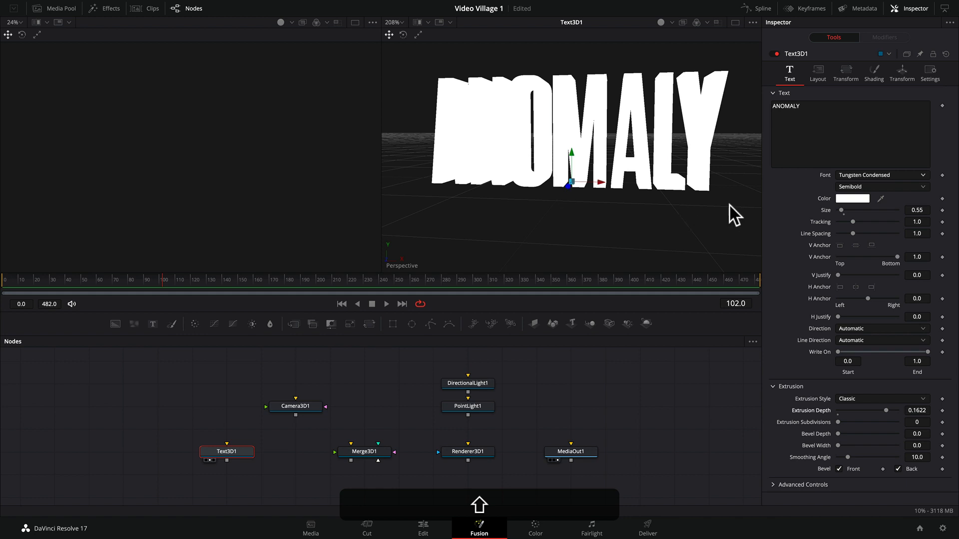
# - Widen the ANOMALY text's tracking to 1.022 and check the letter gaps from the front
pyautogui.moveTo(917, 222); pyautogui.dragTo(928, 222)
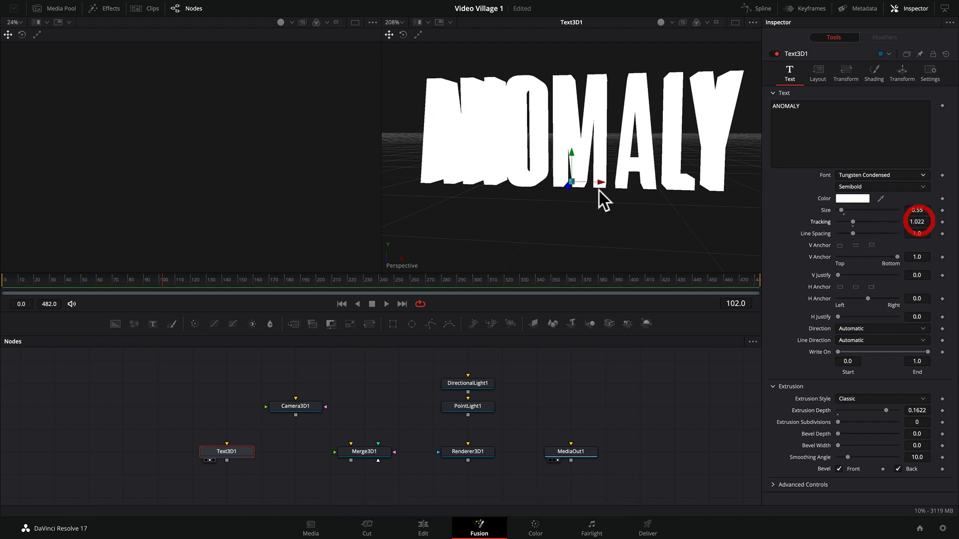
pyautogui.hscroll(3, 599, 191)
pyautogui.hscroll(-6, 600, 191)
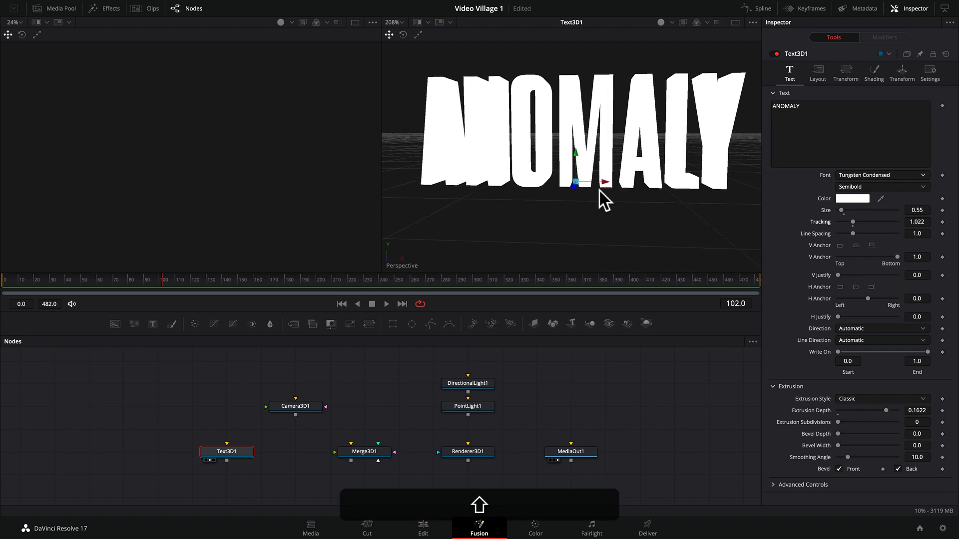
pyautogui.hscroll(2, 600, 191)
pyautogui.hscroll(4, 599, 191)
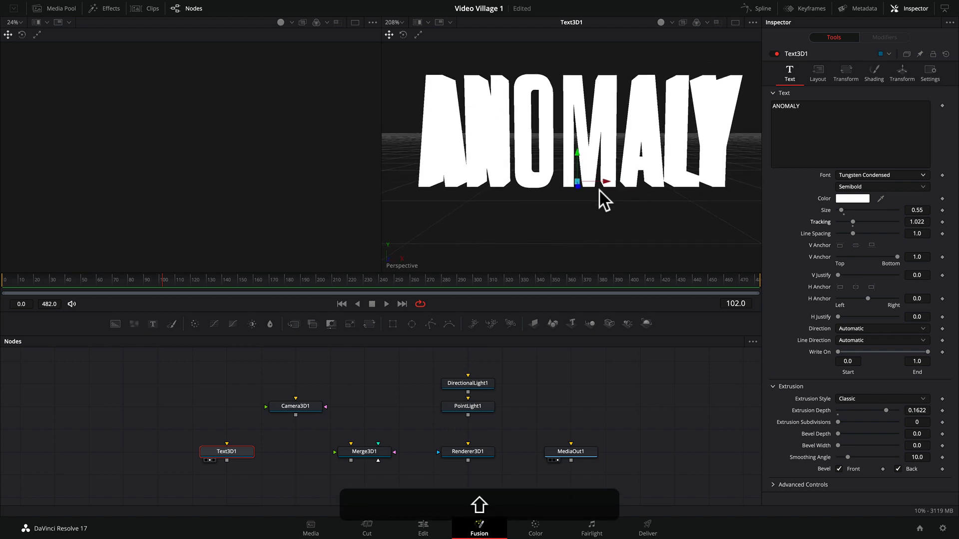
pyautogui.hscroll(-3, 599, 191)
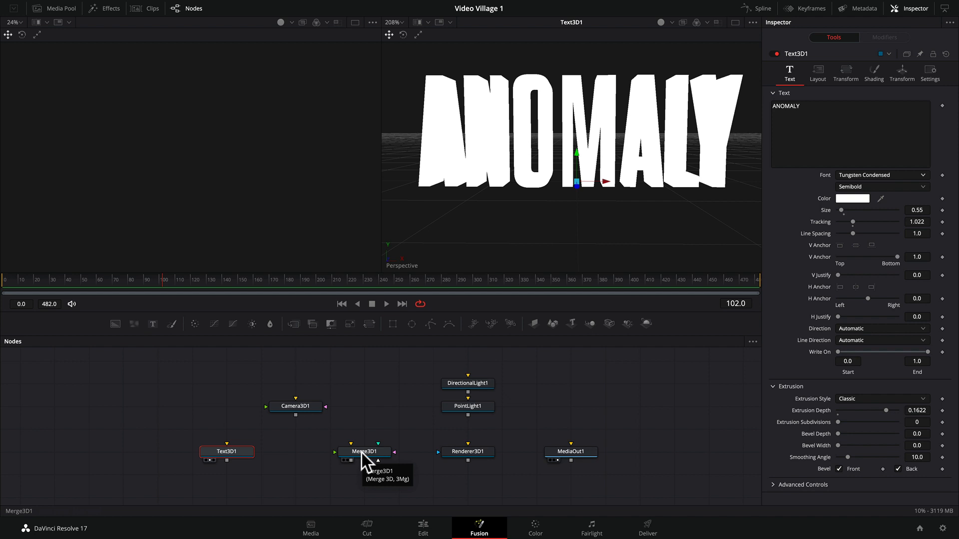
# - Connect the outputs of Text3D1 and Camera3D1 to Merge3D1
pyautogui.moveTo(226, 461); pyautogui.dragTo(368, 457)
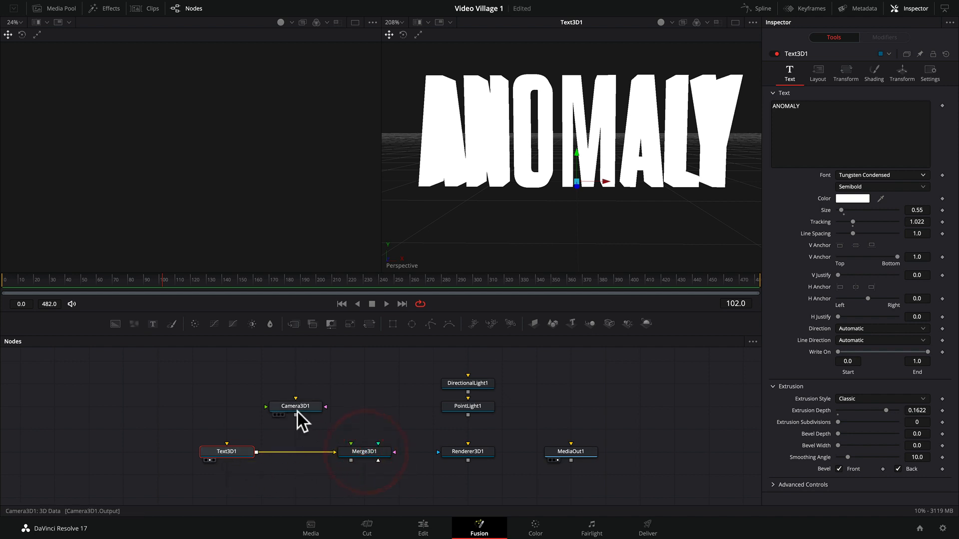
pyautogui.click(327, 407)
pyautogui.moveTo(362, 445); pyautogui.dragTo(361, 450)
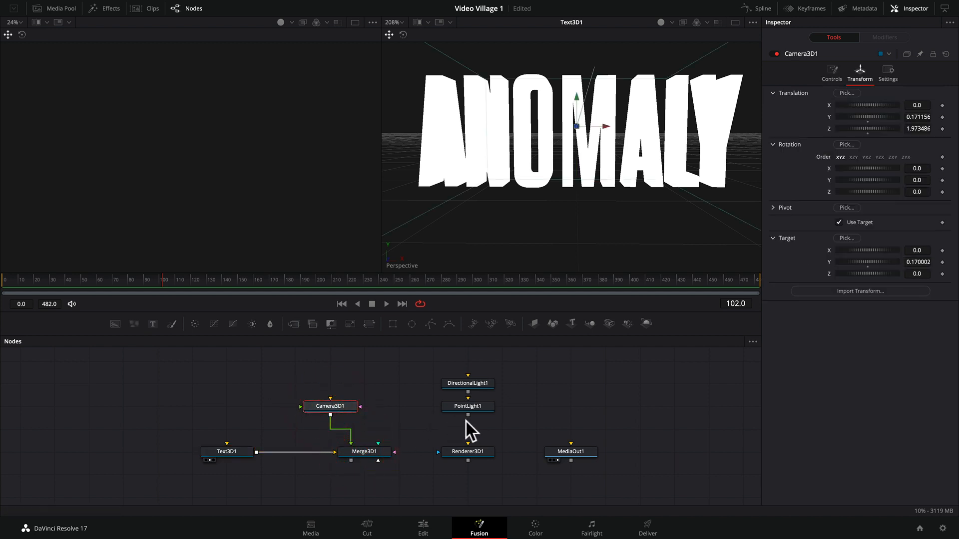
# - Connect the outputs of PointLight1 and DirectionalLight1 to Merge3D1
pyautogui.moveTo(467, 415); pyautogui.dragTo(371, 452)
pyautogui.moveTo(432, 392); pyautogui.dragTo(447, 373)
pyautogui.click(373, 451)
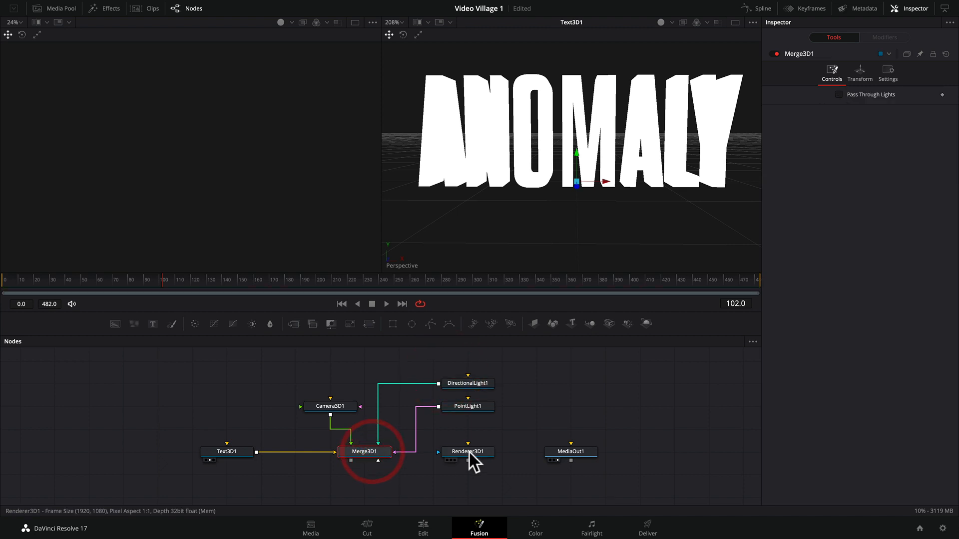
# - Connect Merge3D1 to Renderer3D1, and Renderer3D1 to MediaOut1
pyautogui.click(481, 453)
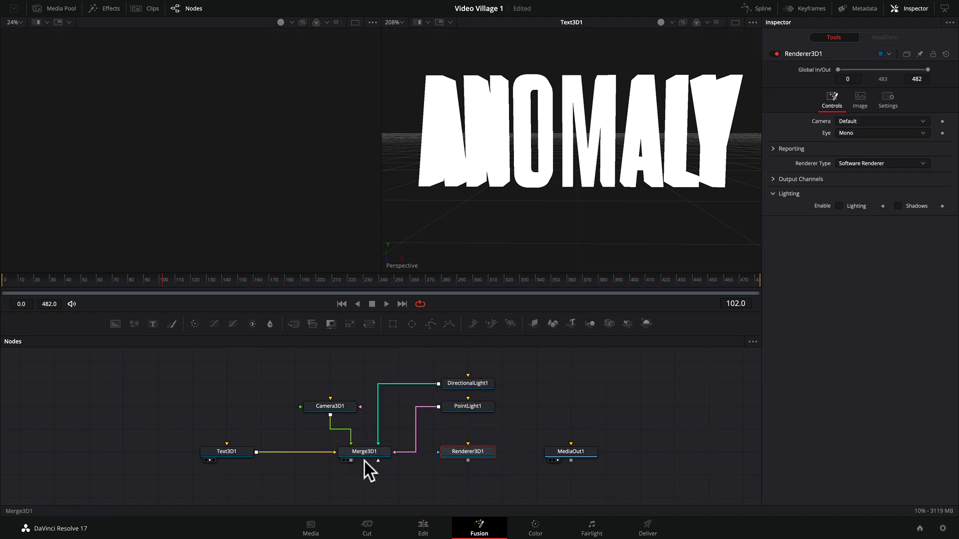
pyautogui.moveTo(352, 460); pyautogui.dragTo(457, 450)
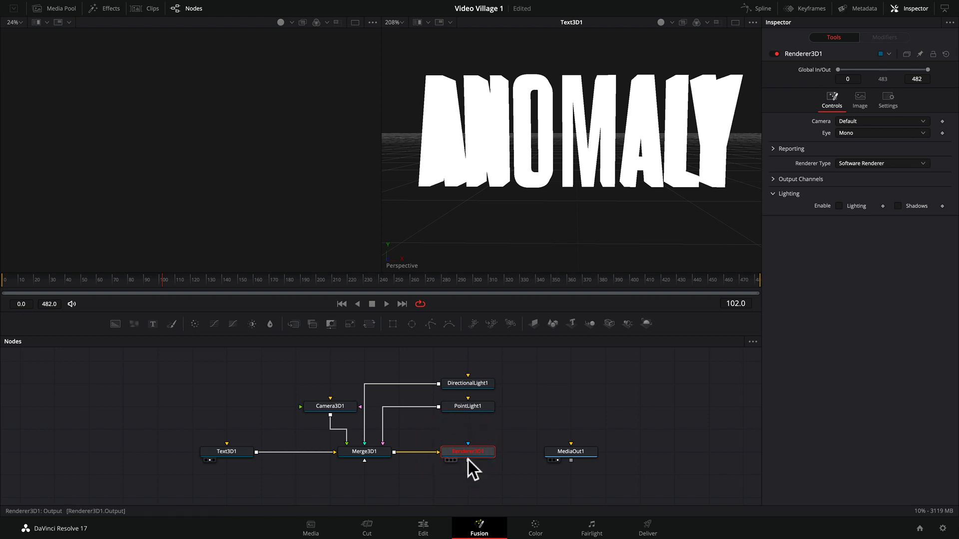
pyautogui.moveTo(469, 460); pyautogui.dragTo(573, 450)
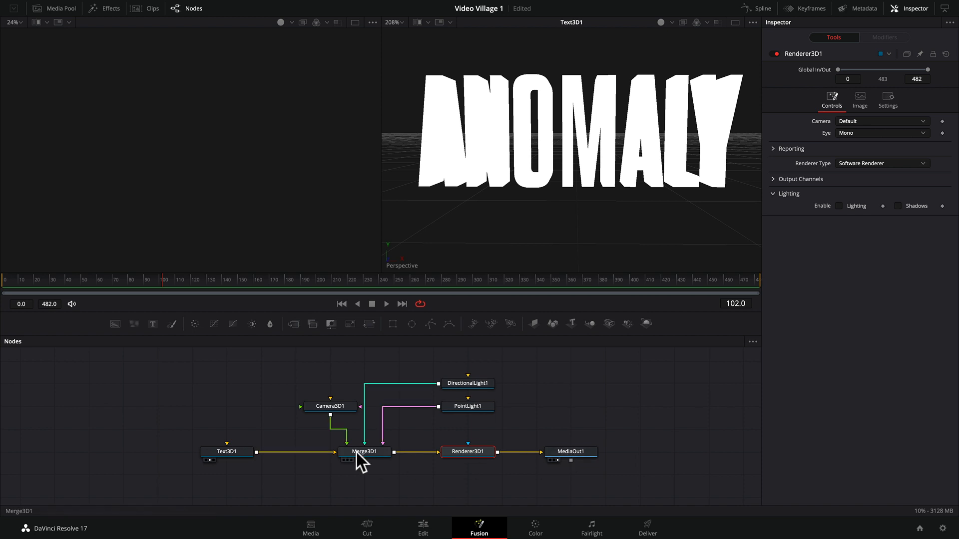
# - Show MediaOut1 in the second viewer in place of Text3D1
pyautogui.click(228, 453)
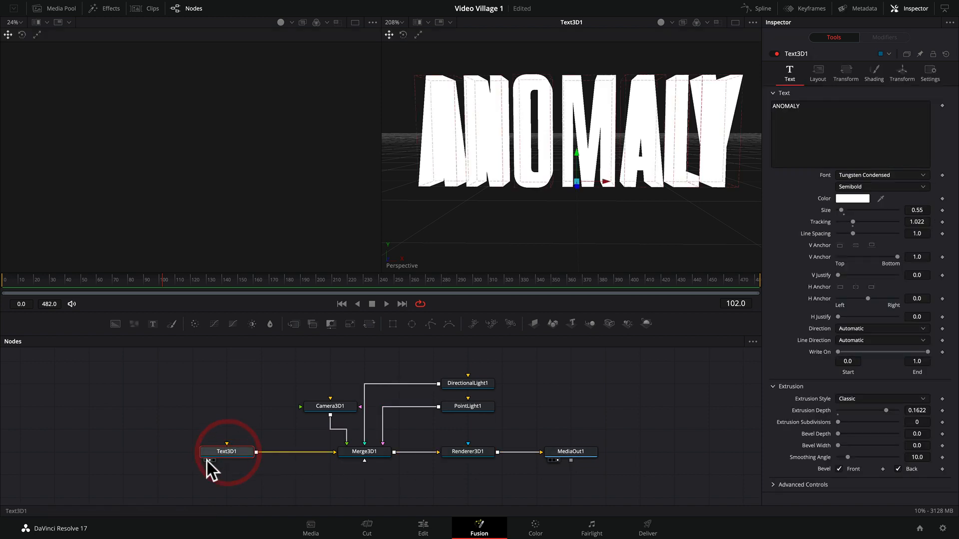
pyautogui.click(557, 453)
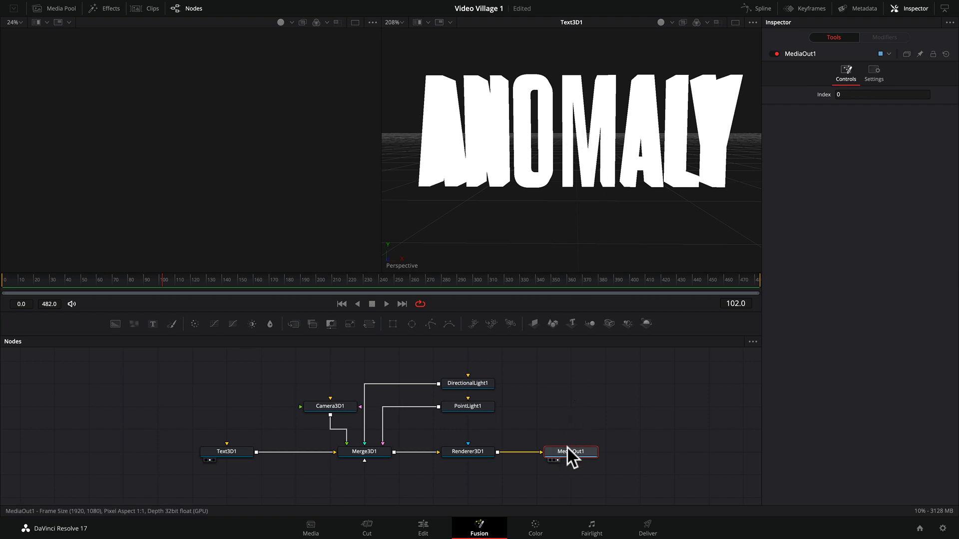
pyautogui.click(567, 450)
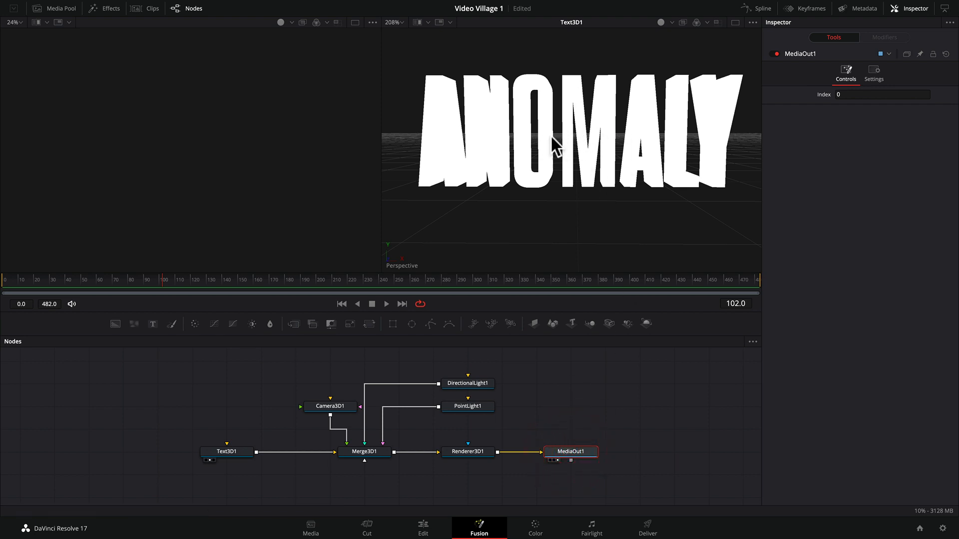
pyautogui.press('2')
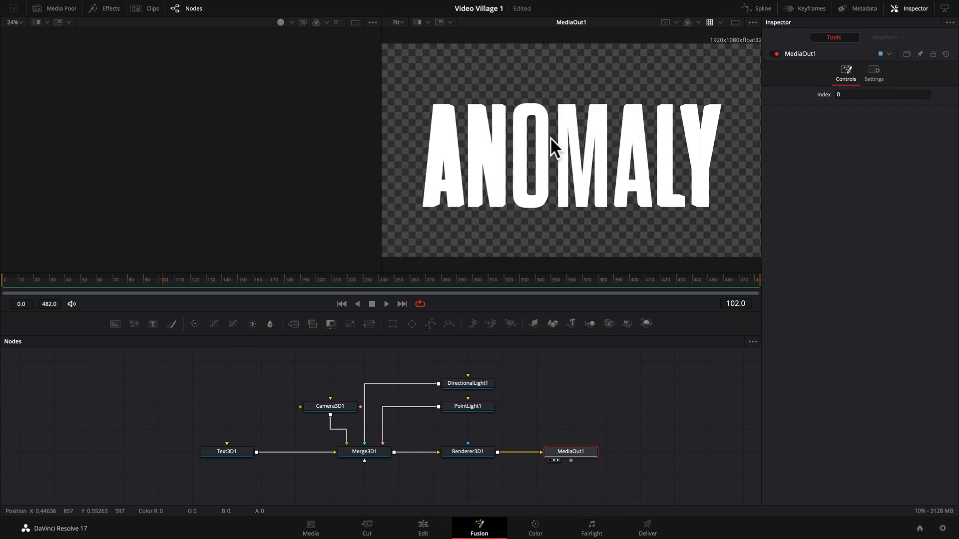
# - Show Merge3D1 in the first viewer and pull the camera back from the text to a Z translation of about 2.08
pyautogui.click(358, 453)
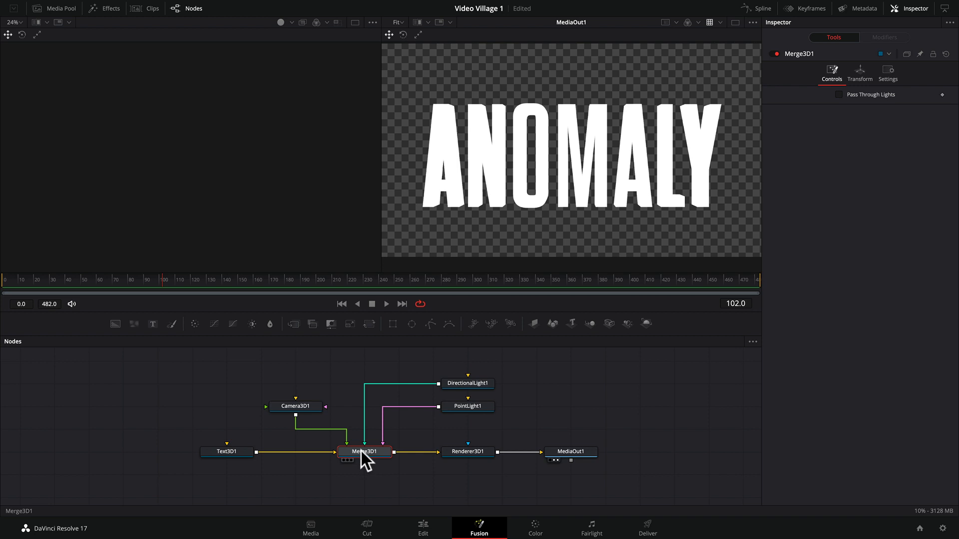
pyautogui.press('1')
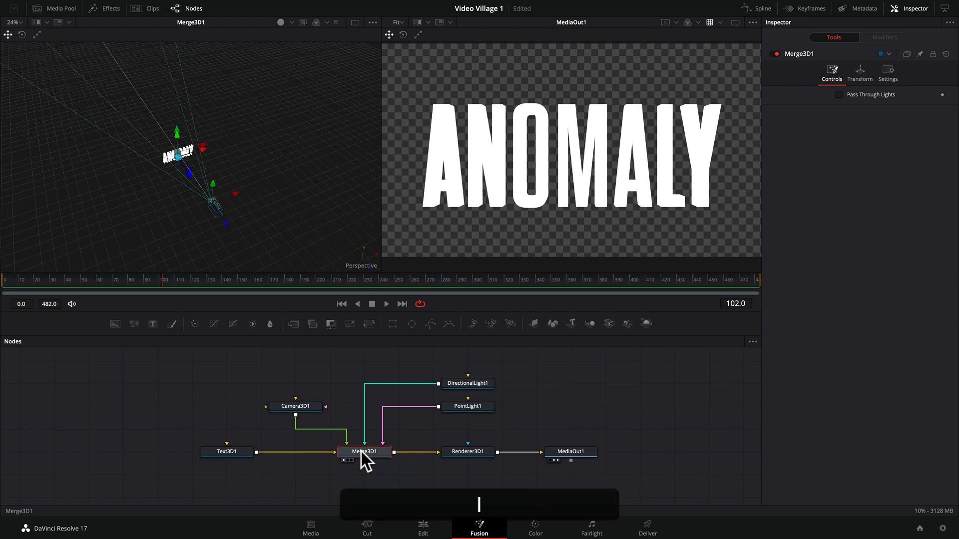
pyautogui.hscroll(5, 169, 188)
pyautogui.hscroll(-8, 169, 188)
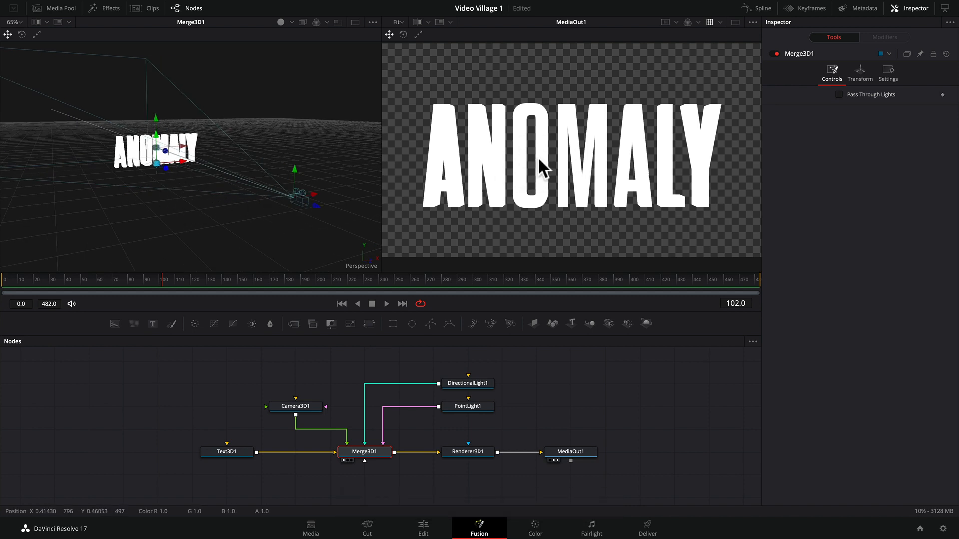
pyautogui.moveTo(316, 205)
pyautogui.mouseDown()
pyautogui.moveTo(256, 181)
pyautogui.moveTo(372, 217)
pyautogui.moveTo(226, 163)
pyautogui.moveTo(349, 211)
pyautogui.moveTo(327, 202)
pyautogui.mouseUp()
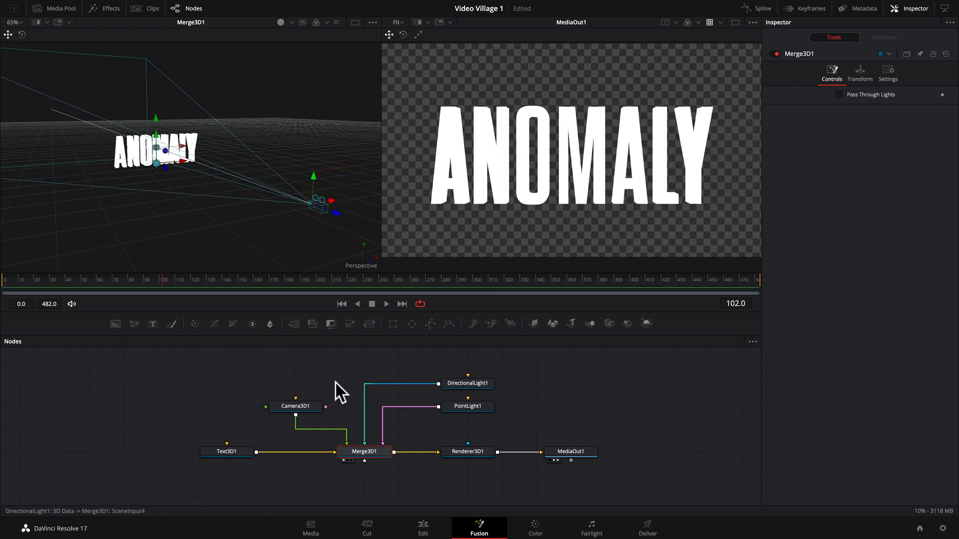
# - Try focal lengths of 55 mm and 85 mm on Camera3D1, and return it to 35 mm
pyautogui.click(298, 405)
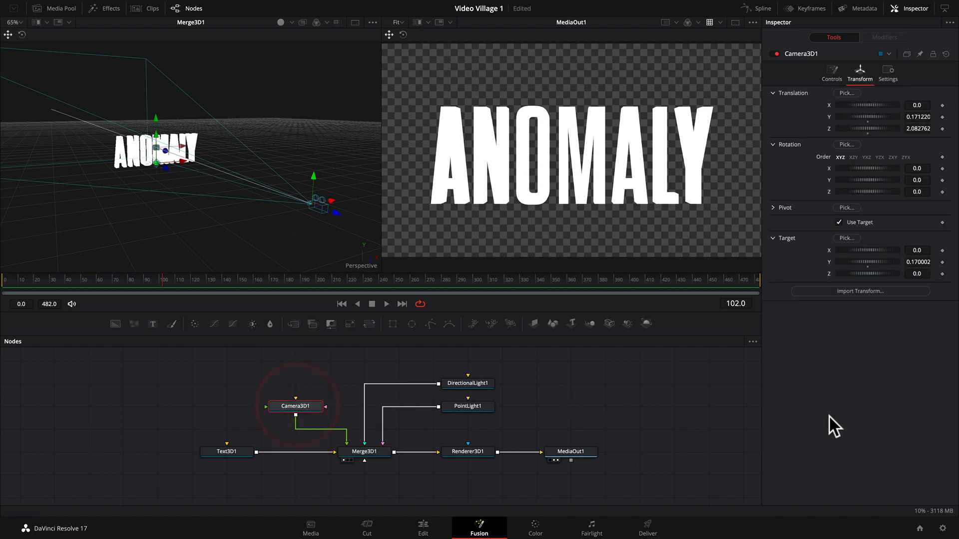
pyautogui.click(833, 71)
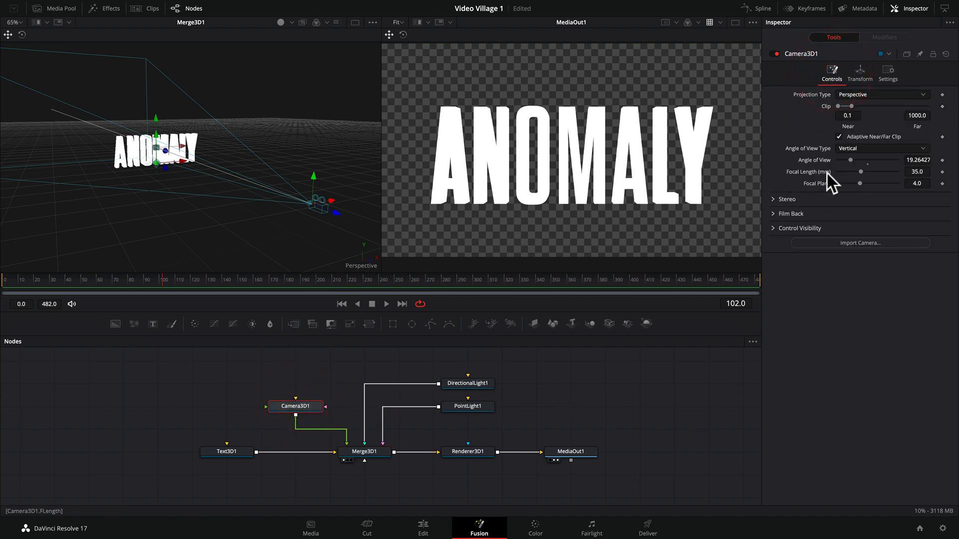
pyautogui.click(919, 172)
pyautogui.write('55')
pyautogui.press('Return')
pyautogui.click(919, 174)
pyautogui.write('8')
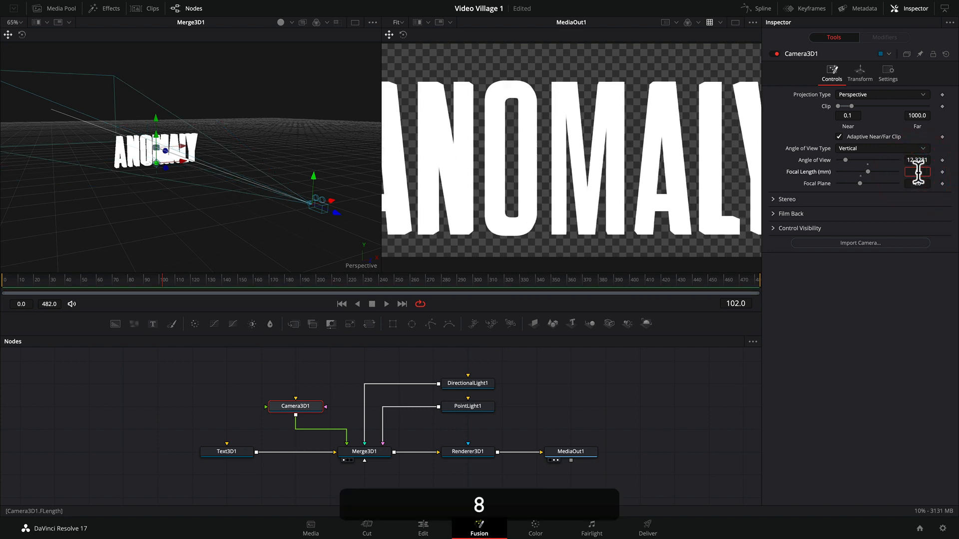
pyautogui.write('5')
pyautogui.press('Return')
pyautogui.click(918, 173)
pyautogui.write('35')
pyautogui.press('Return')
# - Pull Camera3D1 slightly farther back from the ANOMALY text in the 3D scene
pyautogui.click(822, 322)
pyautogui.click(860, 71)
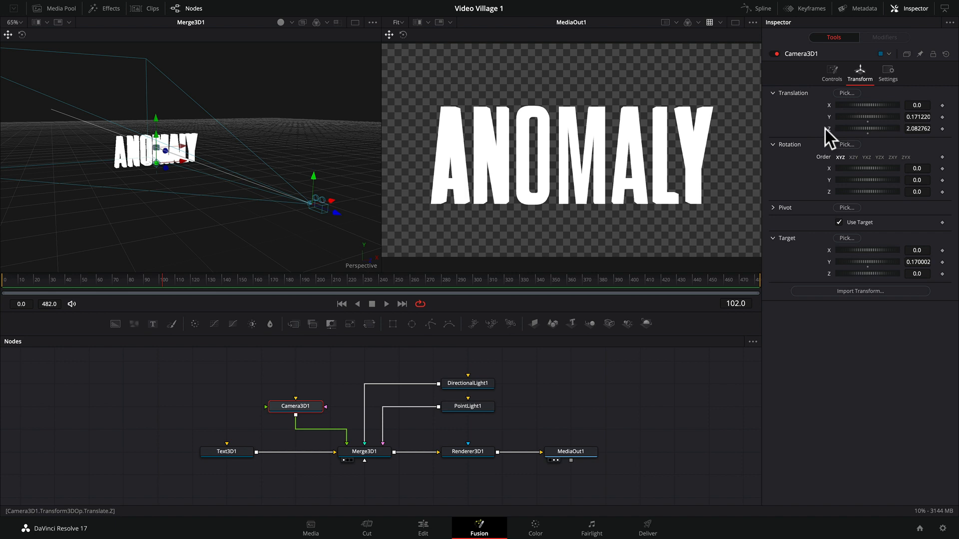
pyautogui.moveTo(332, 215)
pyautogui.mouseDown()
pyautogui.moveTo(249, 184)
pyautogui.moveTo(341, 222)
pyautogui.mouseUp()
# - Raise DirectionalLight1 well above the ANOMALY text and lower PointLight1 beneath it
pyautogui.click(468, 384)
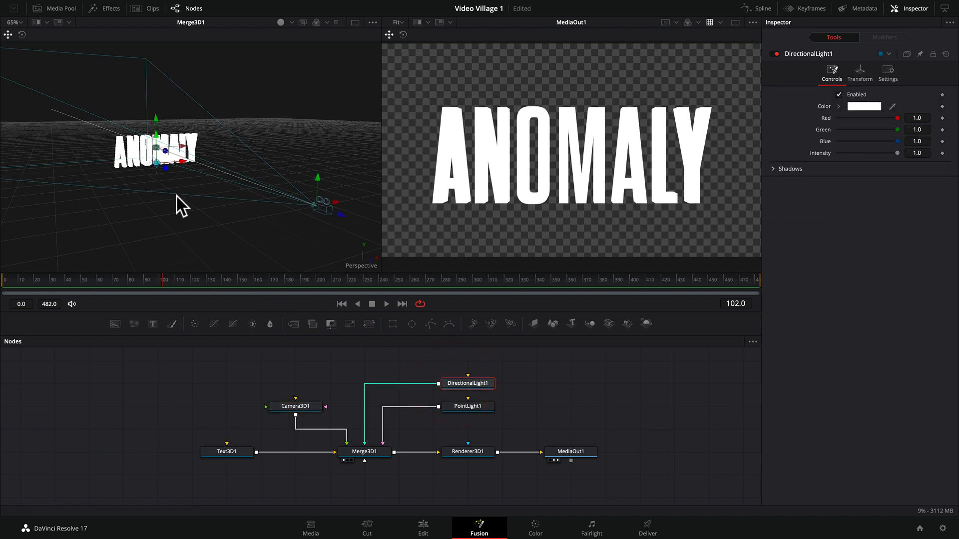
pyautogui.moveTo(166, 167); pyautogui.dragTo(163, 35)
pyautogui.click(465, 407)
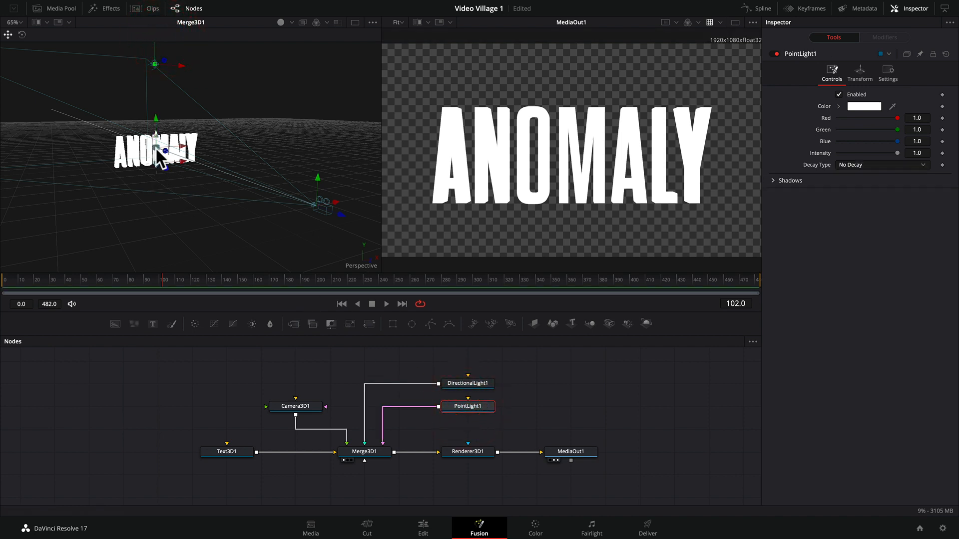
pyautogui.moveTo(156, 142); pyautogui.dragTo(154, 177)
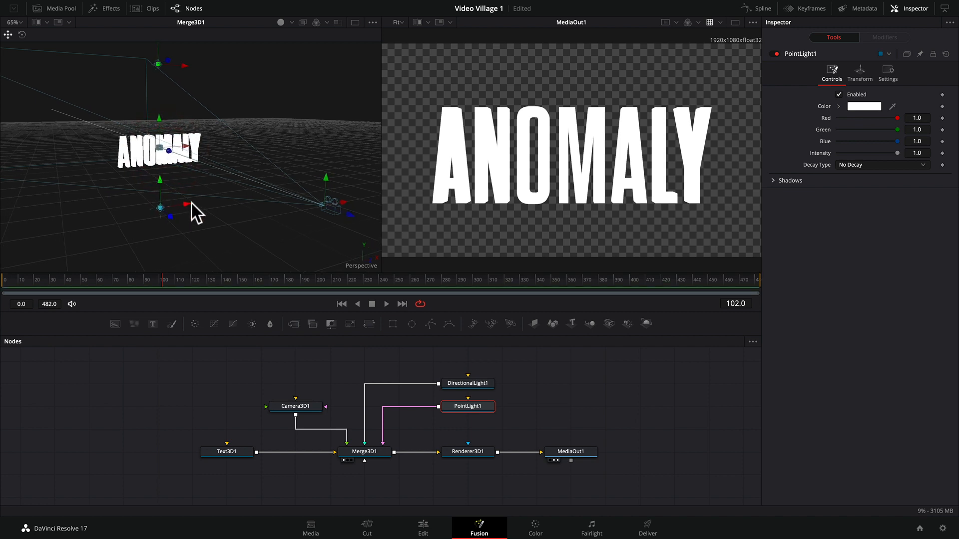
# - Examine how the camera and the two lights are arranged around the text from several angles
pyautogui.scroll(1, 199, 208)
pyautogui.scroll(-4, 199, 208)
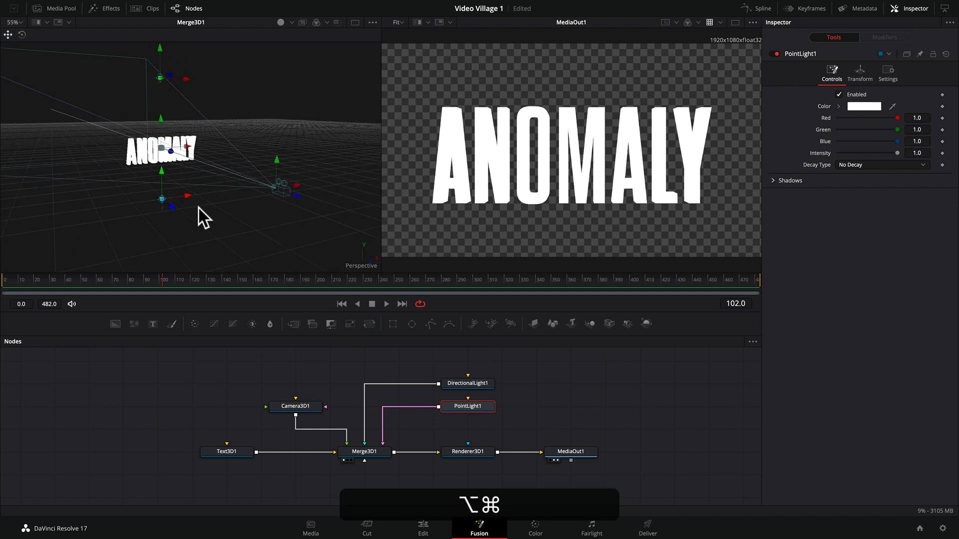
pyautogui.scroll(2, 199, 208)
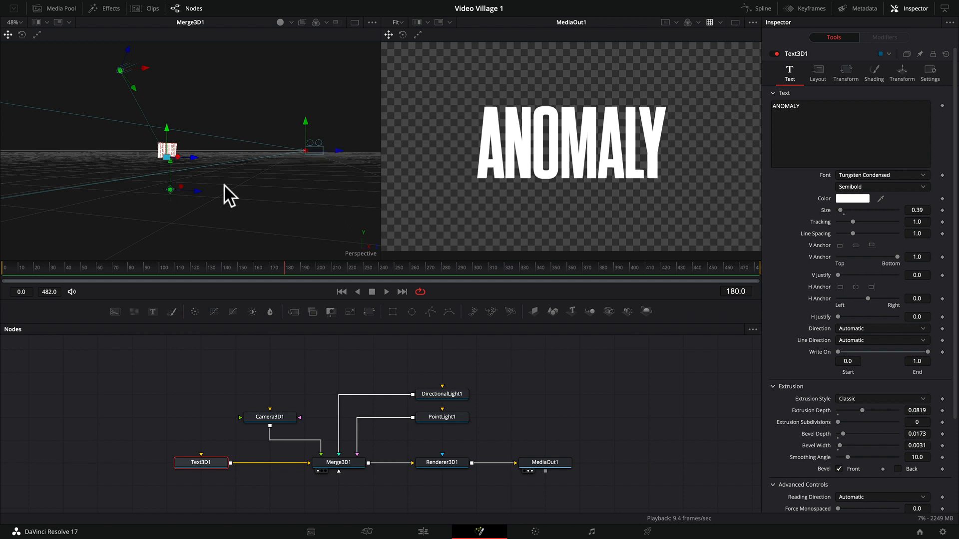
pyautogui.hscroll(-5, 230, 151)
pyautogui.hscroll(10, 230, 151)
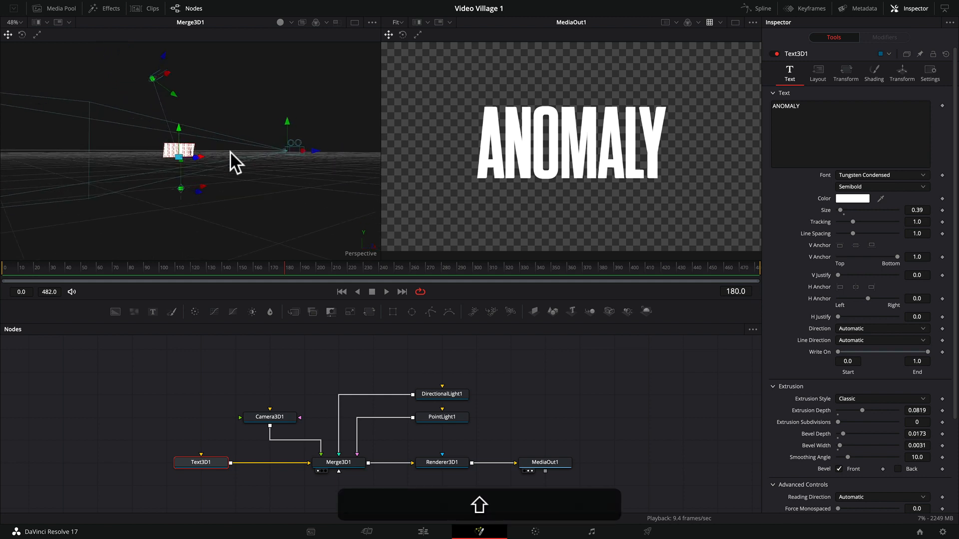
pyautogui.hscroll(5, 229, 151)
pyautogui.hscroll(-10, 230, 151)
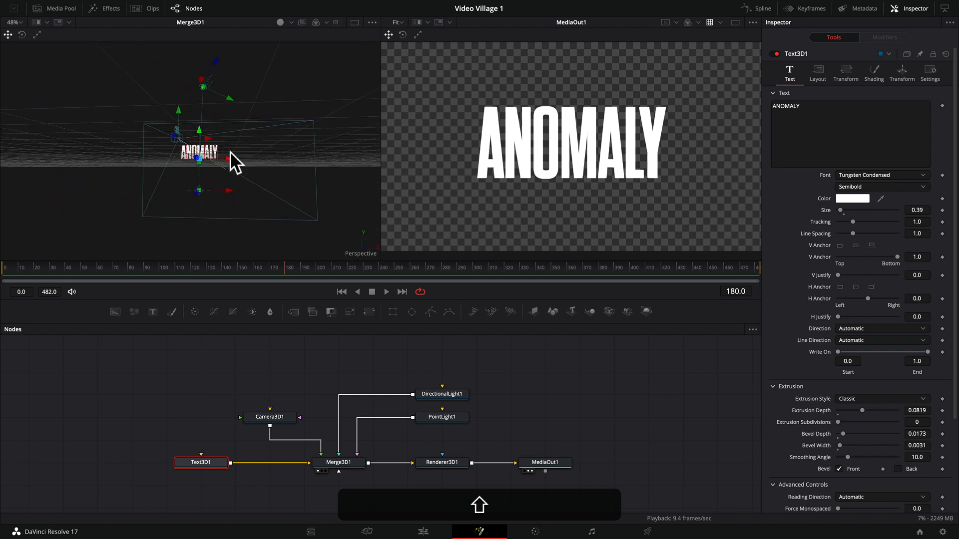
pyautogui.hscroll(-5, 230, 151)
pyautogui.hscroll(5, 230, 151)
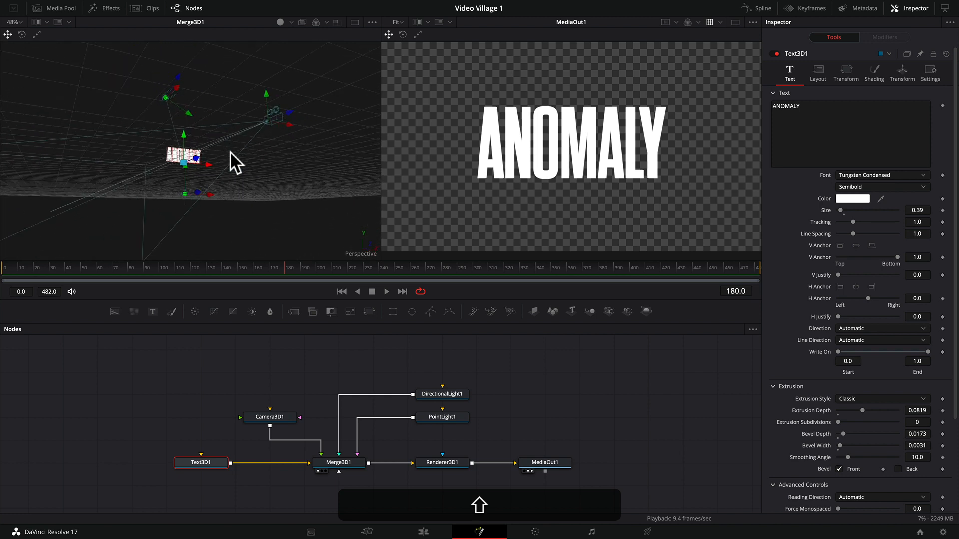
pyautogui.hscroll(-5, 230, 151)
# - Keyframe Text3D1's tracking at frame 220 with a value of 1.023
pyautogui.click(300, 272)
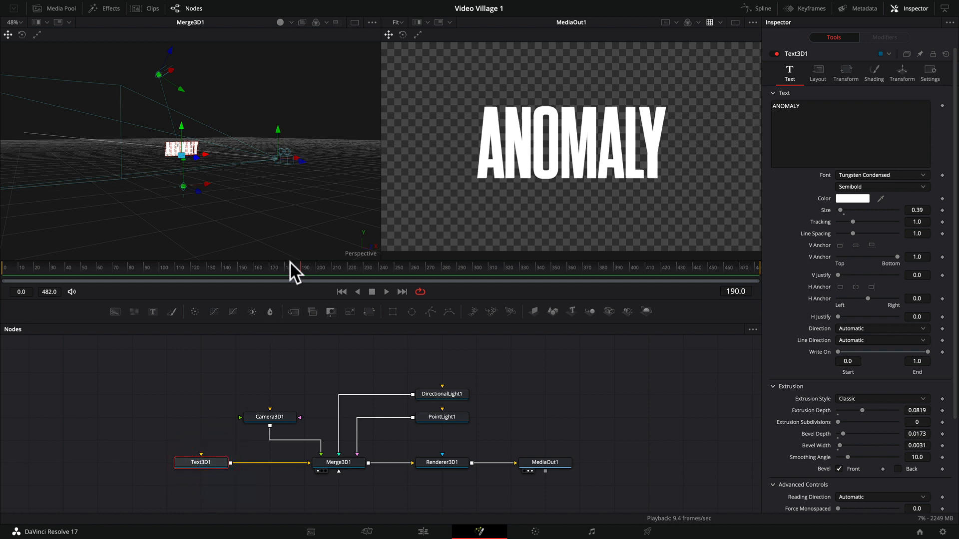
pyautogui.click(316, 267)
pyautogui.moveTo(315, 265); pyautogui.dragTo(346, 270)
pyautogui.click(212, 460)
pyautogui.moveTo(852, 220); pyautogui.dragTo(857, 221)
pyautogui.moveTo(924, 221)
pyautogui.mouseDown()
pyautogui.moveTo(906, 222)
pyautogui.moveTo(917, 222)
pyautogui.mouseUp()
pyautogui.click(943, 222)
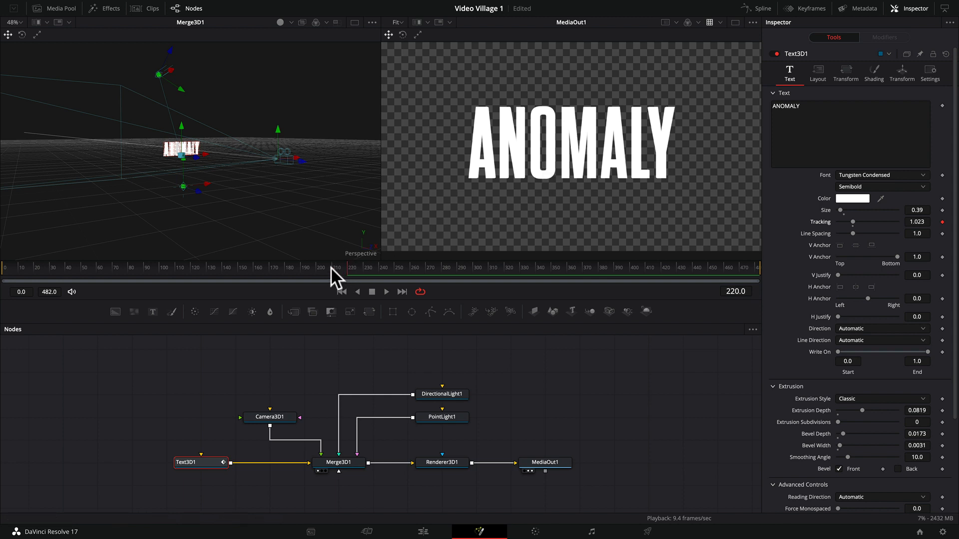
# - Set Text3D1's tracking to about 1.207 at frame 0 and preview the letter spacing animation
pyautogui.moveTo(326, 268); pyautogui.dragTo(1, 273)
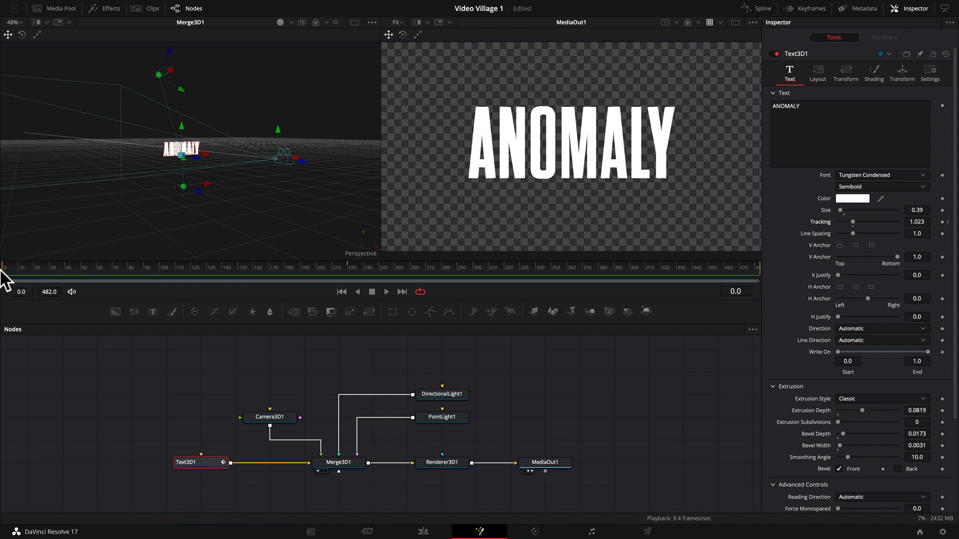
pyautogui.moveTo(916, 221)
pyautogui.mouseDown()
pyautogui.moveTo(944, 222)
pyautogui.moveTo(921, 223)
pyautogui.mouseUp()
pyautogui.press('space')
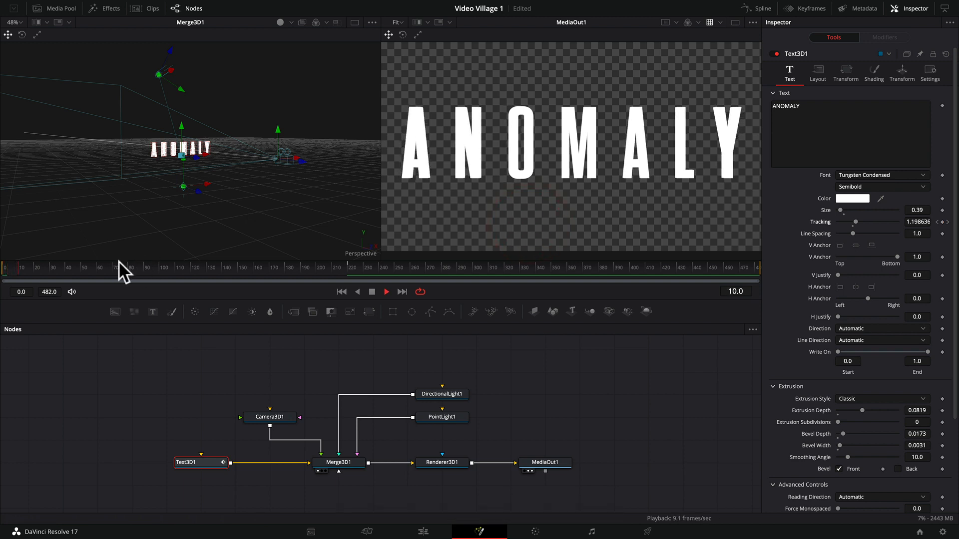
pyautogui.press('space')
pyautogui.moveTo(58, 266); pyautogui.dragTo(31, 270)
# - Keyframe the Y rotation of Text3D1's characters at 0 on frame 220
pyautogui.moveTo(165, 272); pyautogui.dragTo(346, 271)
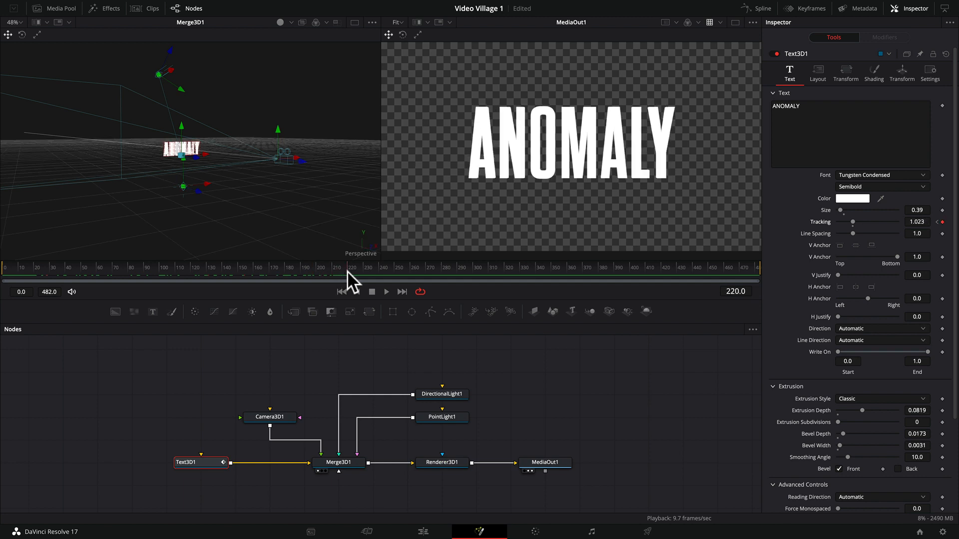
pyautogui.click(844, 71)
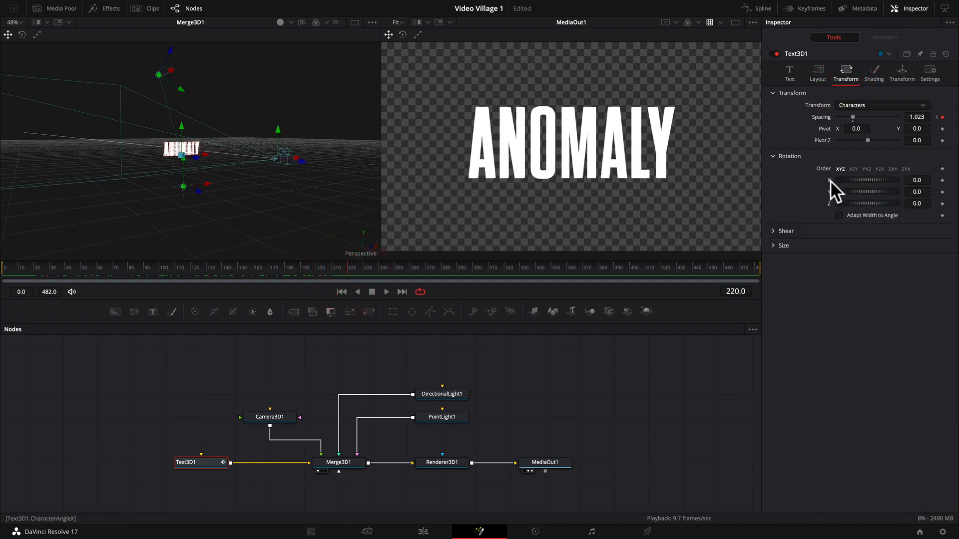
pyautogui.moveTo(866, 188)
pyautogui.mouseDown()
pyautogui.moveTo(843, 189)
pyautogui.moveTo(869, 194)
pyautogui.mouseUp()
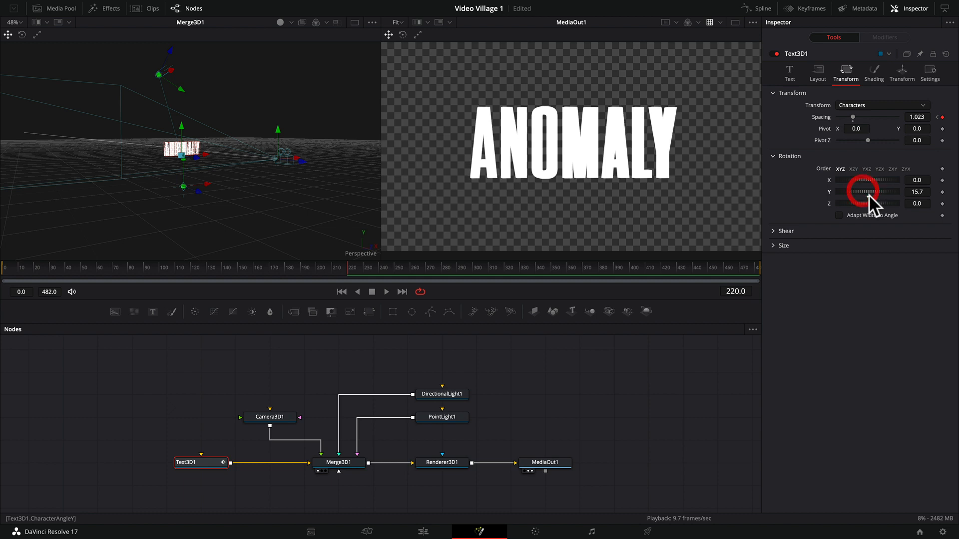
pyautogui.doubleClick(867, 195)
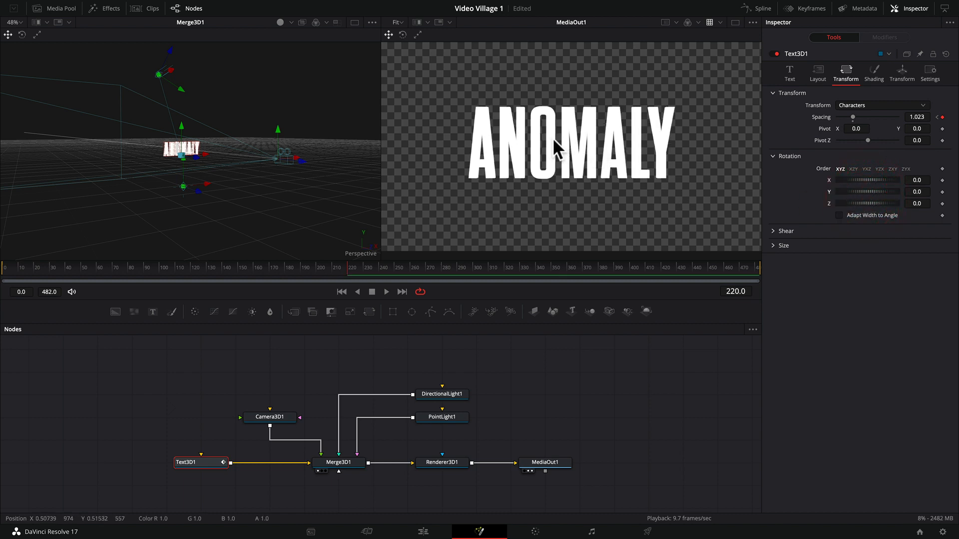
pyautogui.click(942, 191)
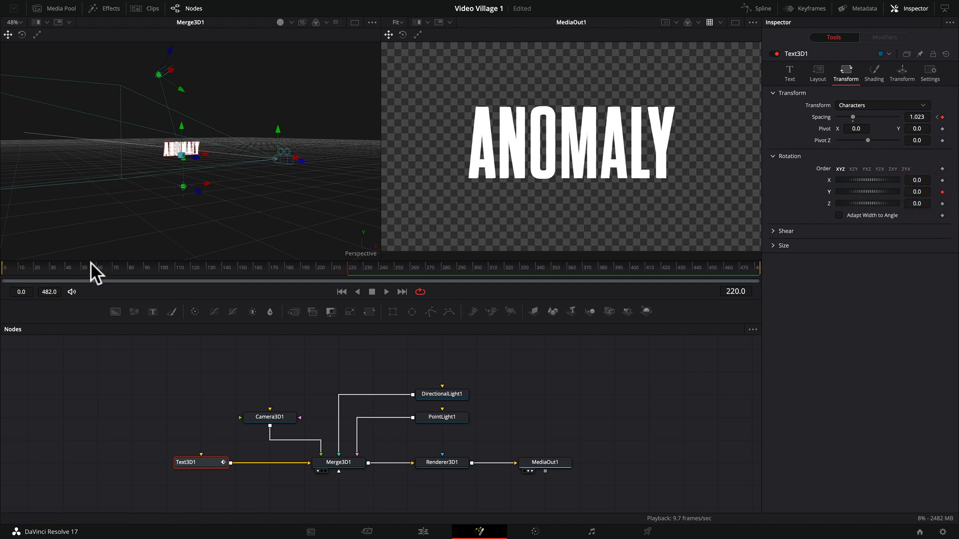
# - Set the characters' Y rotation to about 88.7 at frame 0 and preview the turning letters up to frame 220
pyautogui.click(59, 268)
pyautogui.click(5, 270)
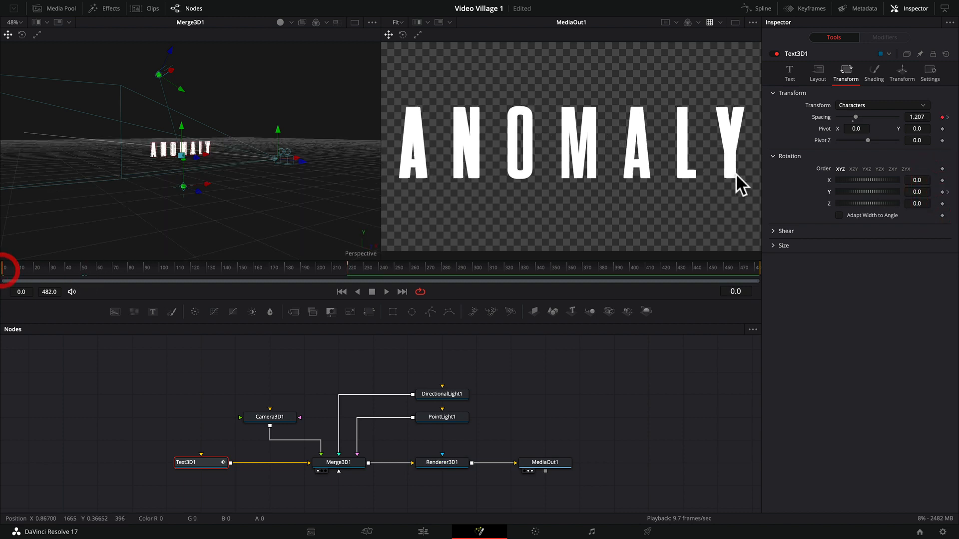
pyautogui.moveTo(862, 190); pyautogui.dragTo(876, 187)
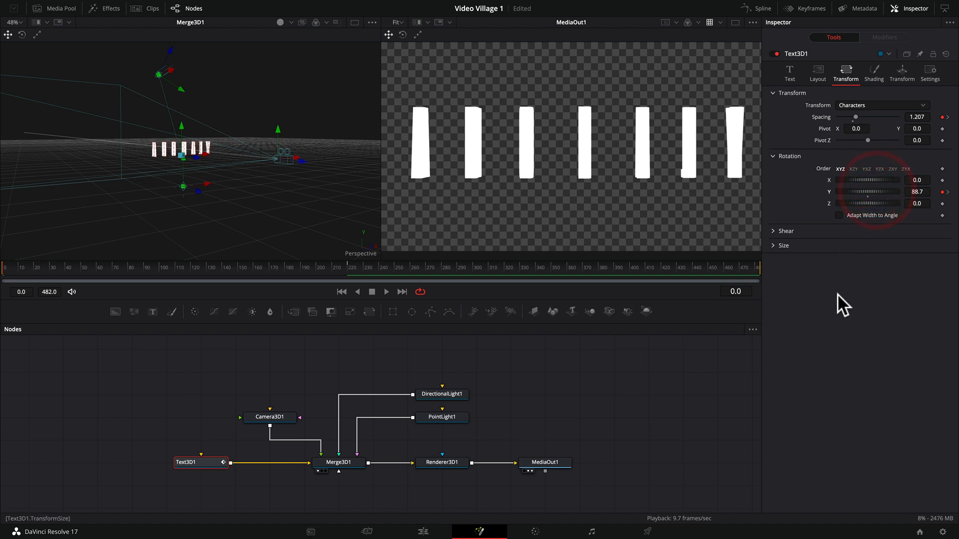
pyautogui.press('space')
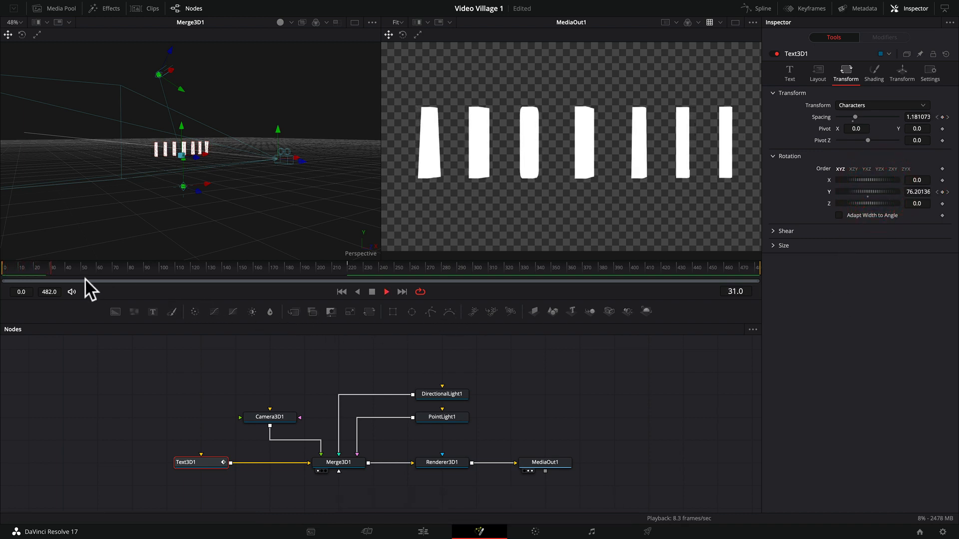
pyautogui.press('space')
pyautogui.moveTo(79, 266); pyautogui.dragTo(348, 270)
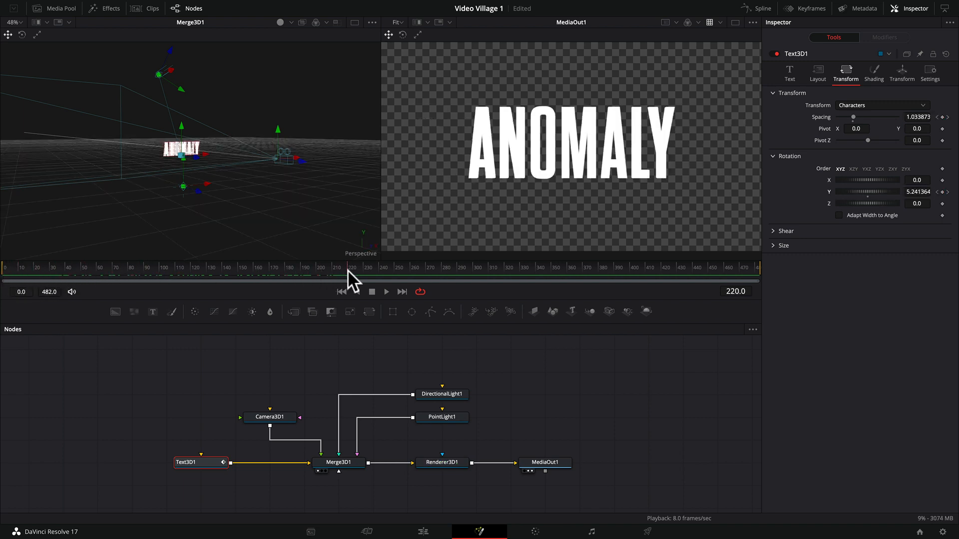
# - Move Camera3D1 back to a Z translation of 2.42 at frame 300 and keyframe it
pyautogui.click(278, 415)
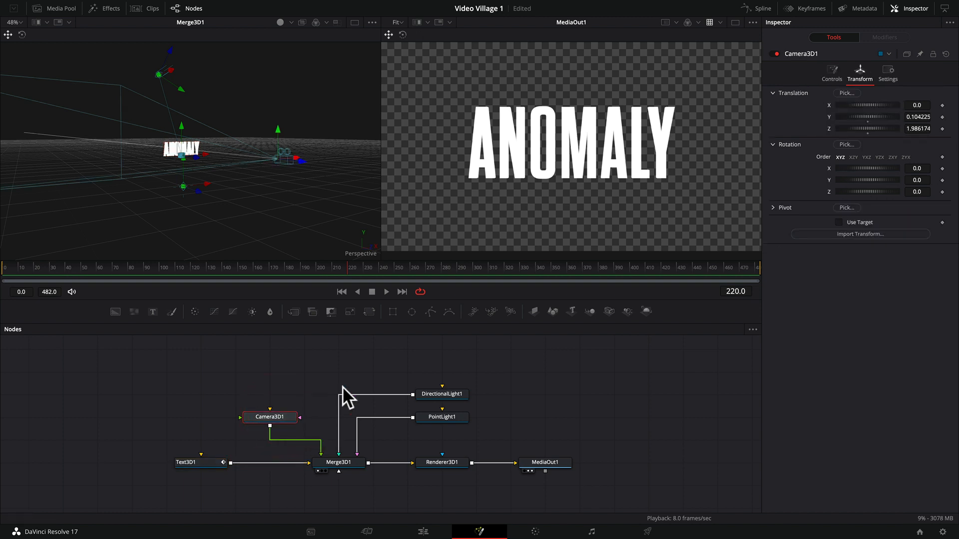
pyautogui.moveTo(364, 266); pyautogui.dragTo(472, 269)
pyautogui.click(473, 269)
pyautogui.click(284, 416)
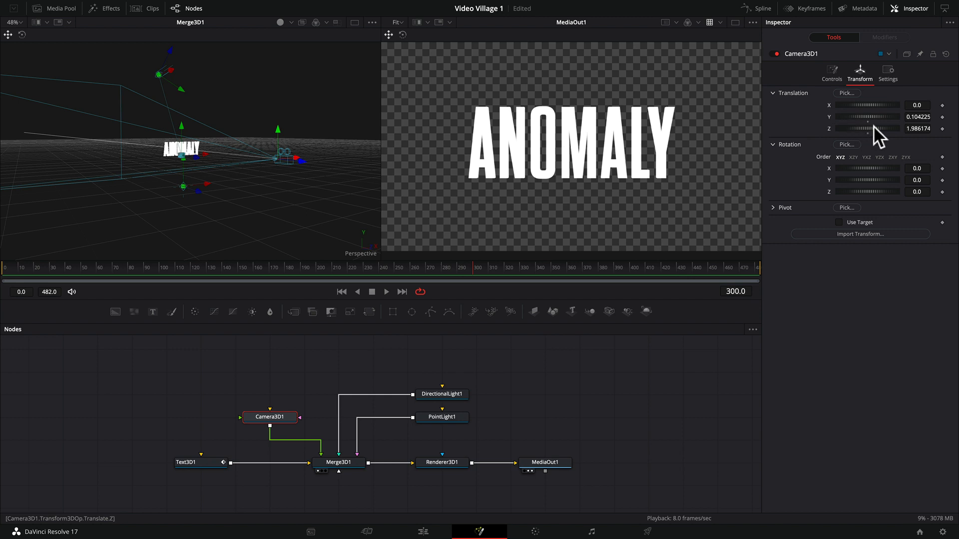
pyautogui.moveTo(873, 126); pyautogui.dragTo(874, 125)
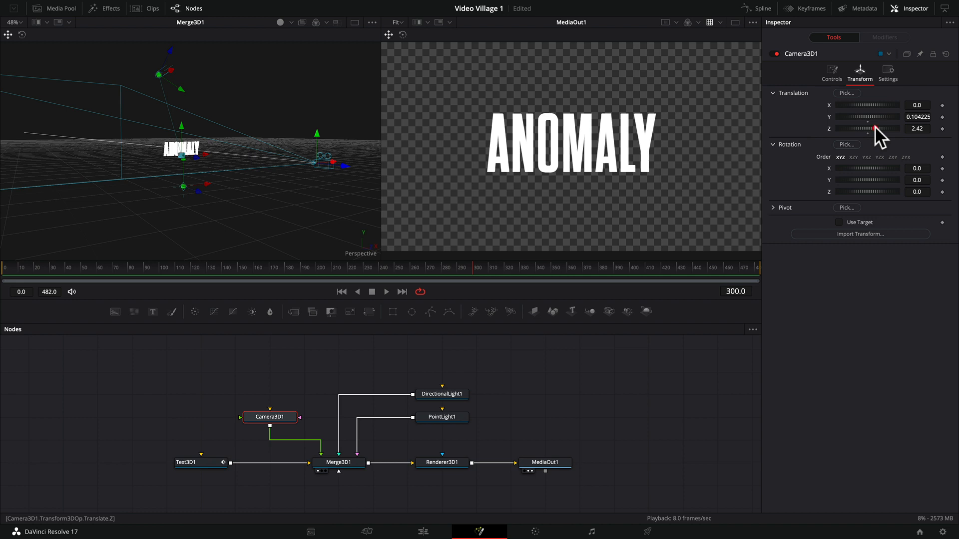
pyautogui.click(942, 128)
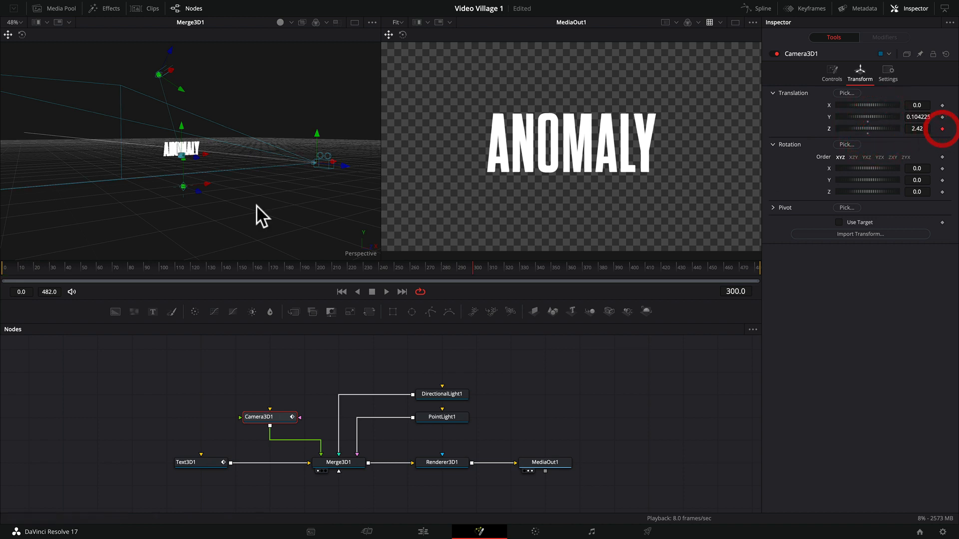
# - Move Camera3D1 in to a Z translation of about 0.79 at frame 0 and preview the pull-back
pyautogui.moveTo(305, 268); pyautogui.dragTo(3, 270)
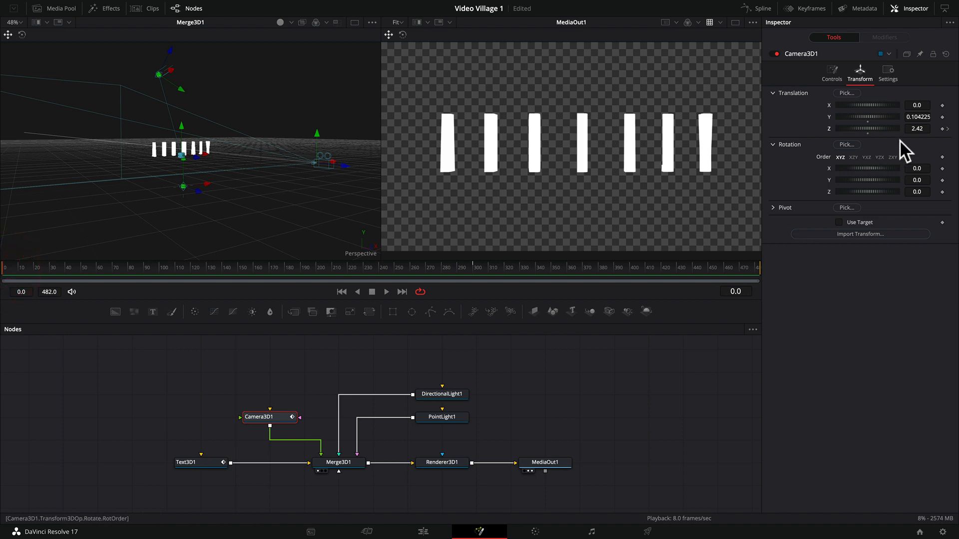
pyautogui.moveTo(343, 163); pyautogui.dragTo(244, 154)
pyautogui.press('space')
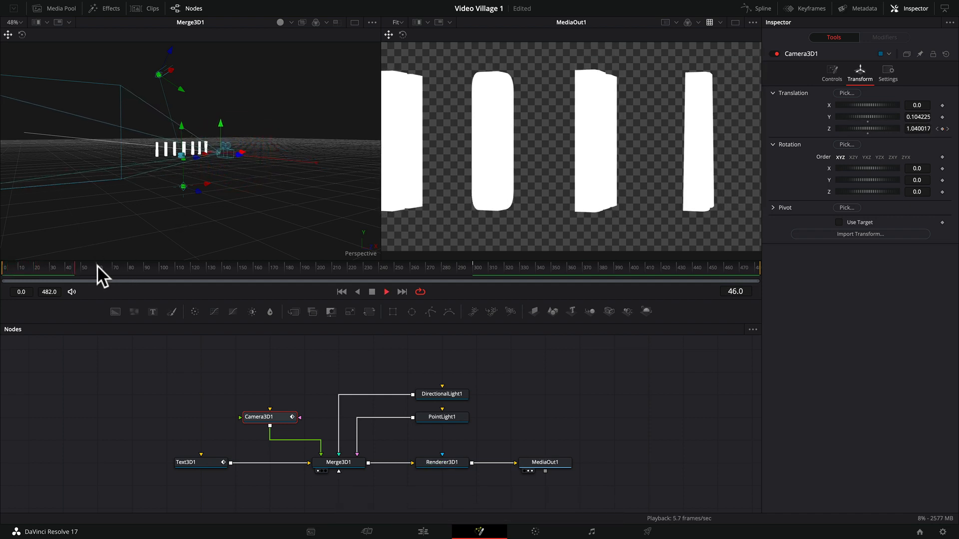
pyautogui.press('space')
# - Bring Camera3D1 closer to the letters at frame 0, to a Z translation of about 0.6, and preview the full pull-back
pyautogui.moveTo(143, 263); pyautogui.dragTo(3, 271)
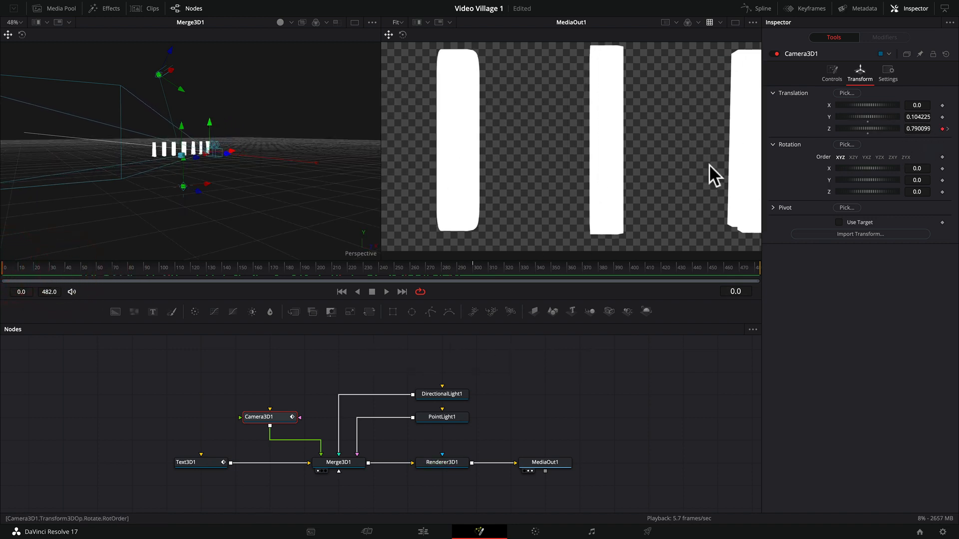
pyautogui.moveTo(226, 152); pyautogui.dragTo(218, 151)
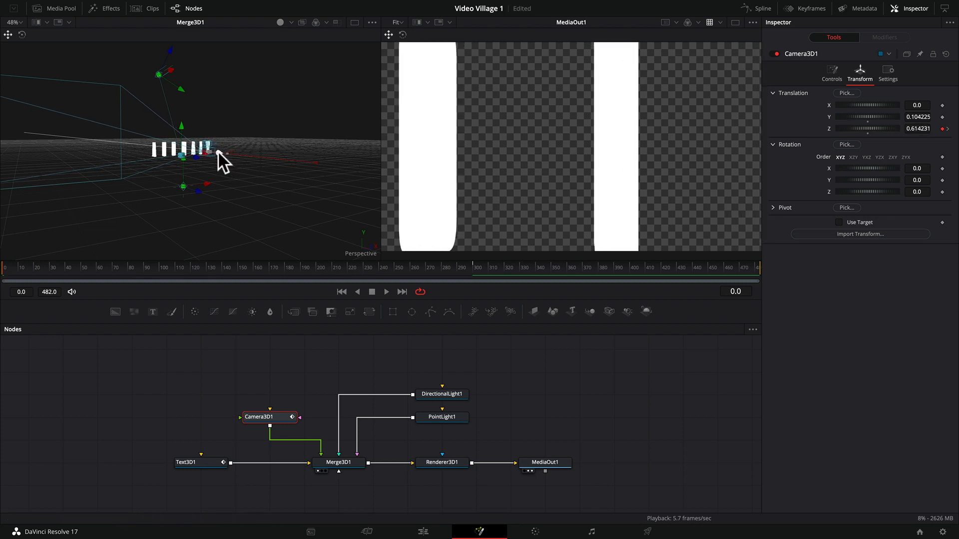
pyautogui.click(217, 151)
pyautogui.press('space')
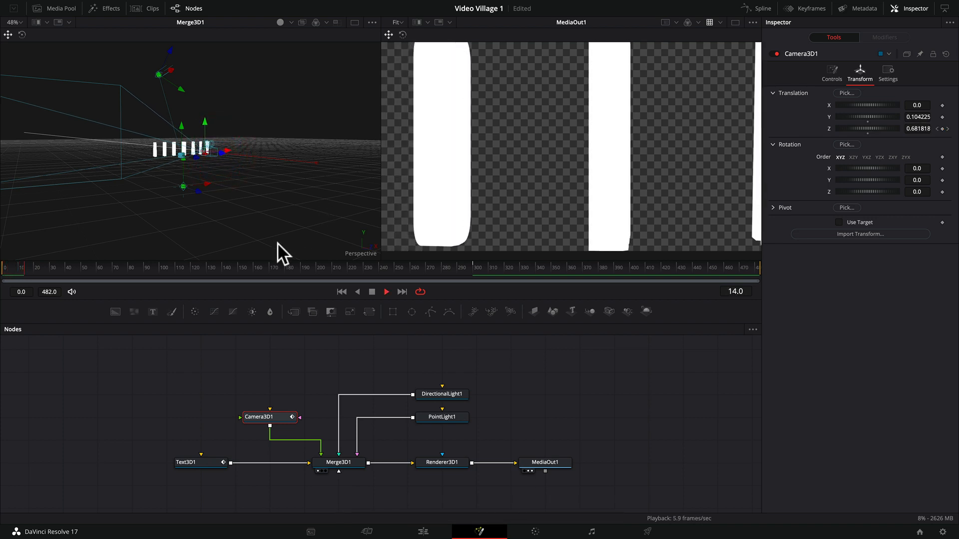
pyautogui.press('space')
pyautogui.click(152, 265)
pyautogui.moveTo(178, 266); pyautogui.dragTo(462, 268)
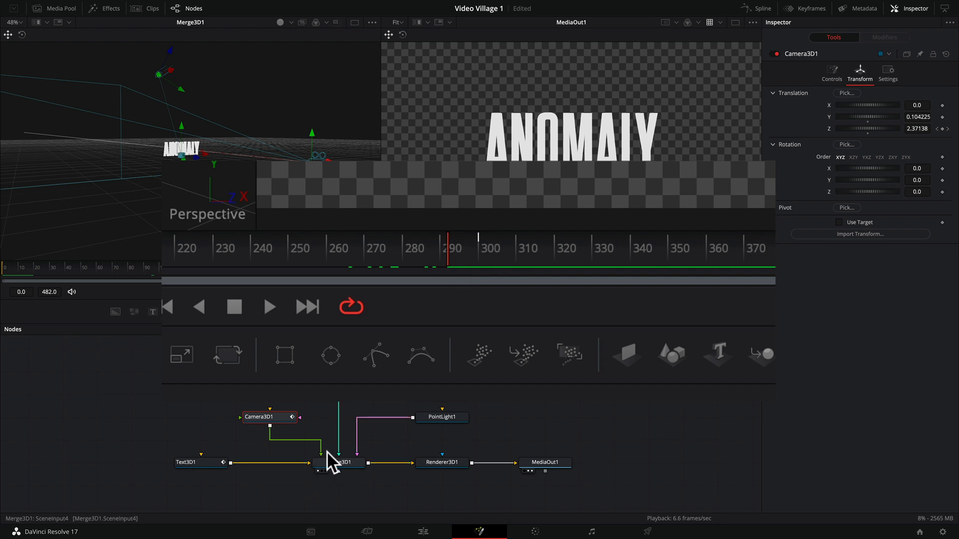
# - Check the keyframes on Text3D1 and Camera3D1 and go to the camera's end keyframe at frame 300
pyautogui.click(209, 462)
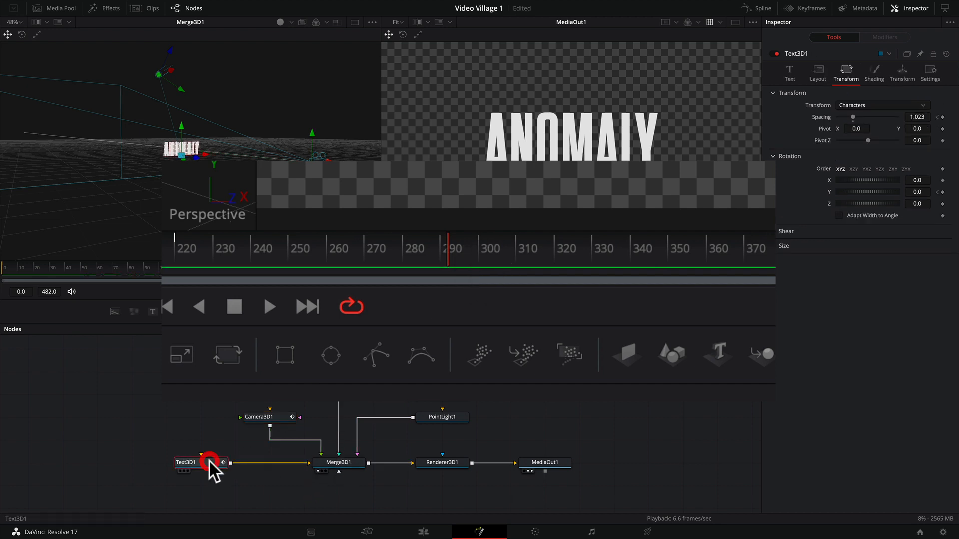
pyautogui.click(269, 420)
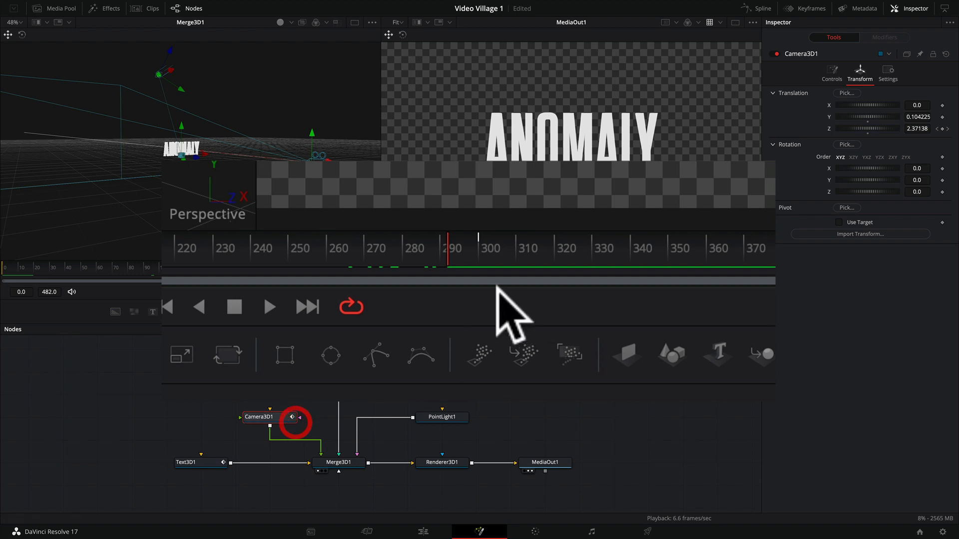
pyautogui.moveTo(447, 249); pyautogui.dragTo(478, 249)
pyautogui.click(479, 250)
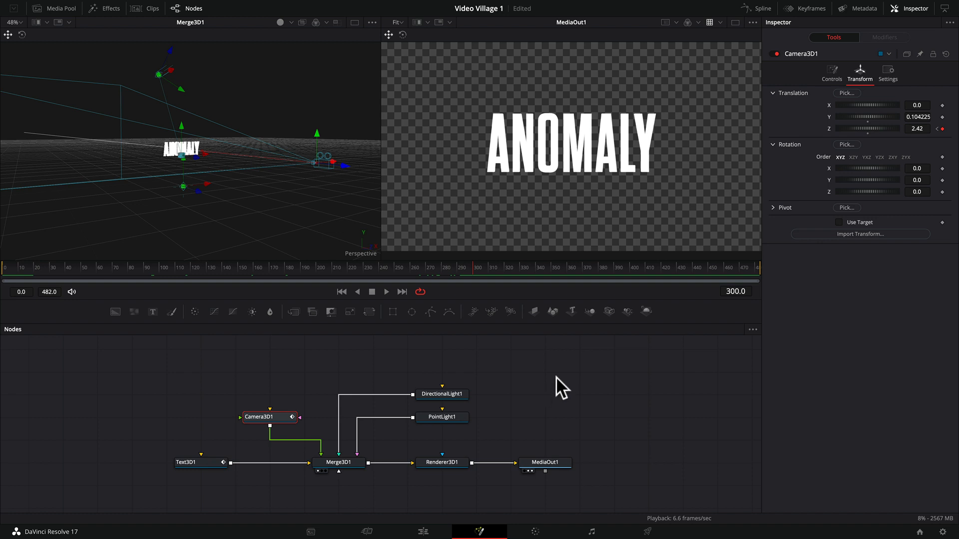
# - Open the Spline and Keyframes editors, list Text3D1's animated parameters, and fit all the animation curves in view
pyautogui.click(809, 7)
pyautogui.click(760, 7)
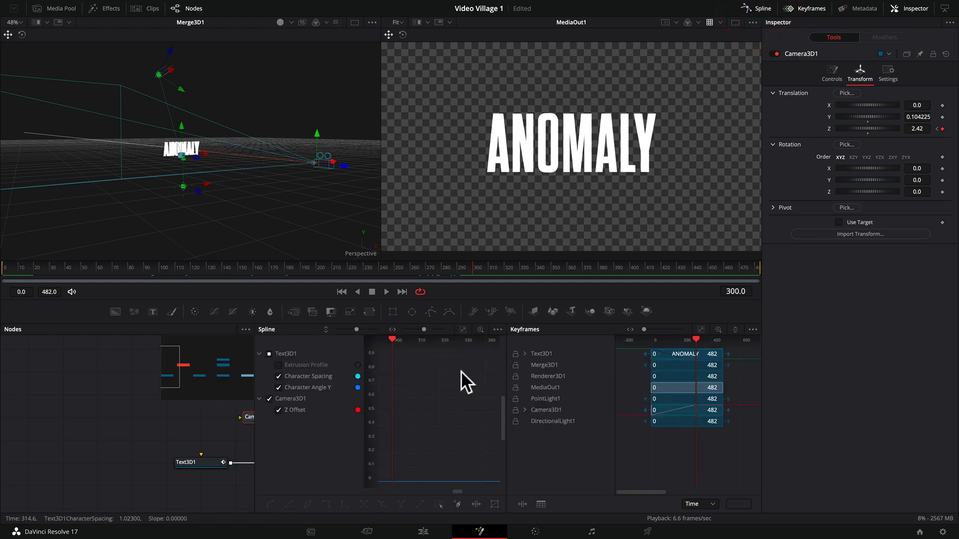
pyautogui.click(524, 353)
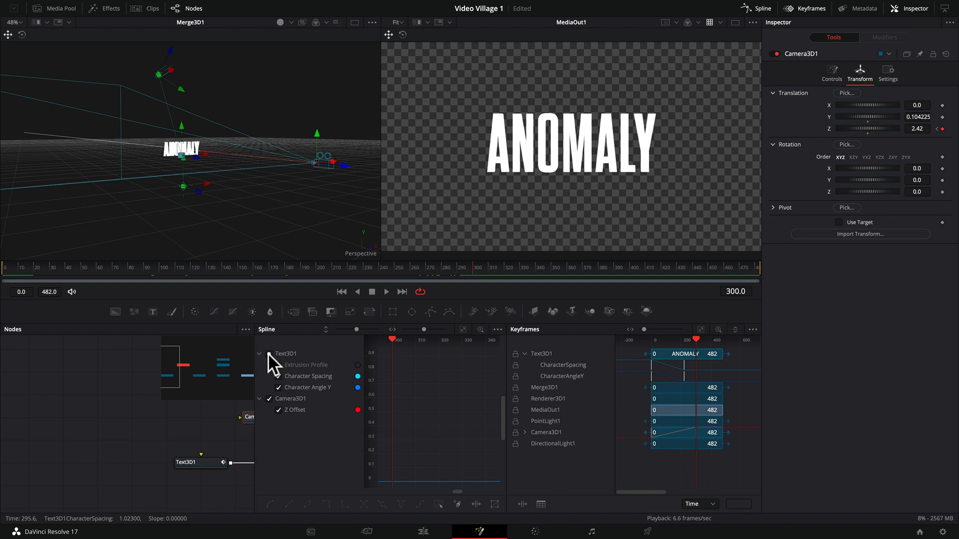
pyautogui.click(463, 330)
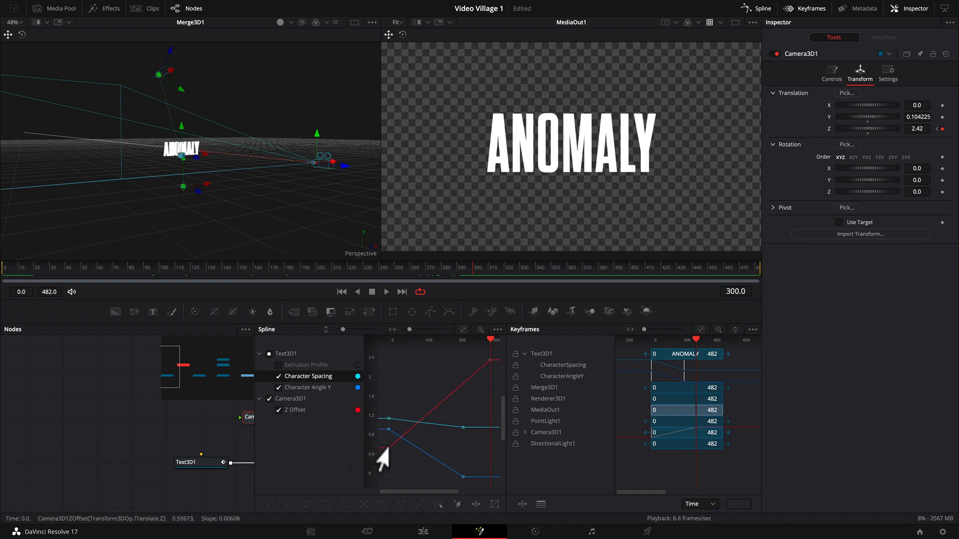
# - Smooth the ending keyframes of the Z Offset, Character Spacing and Character Angle Y curves
pyautogui.click(489, 360)
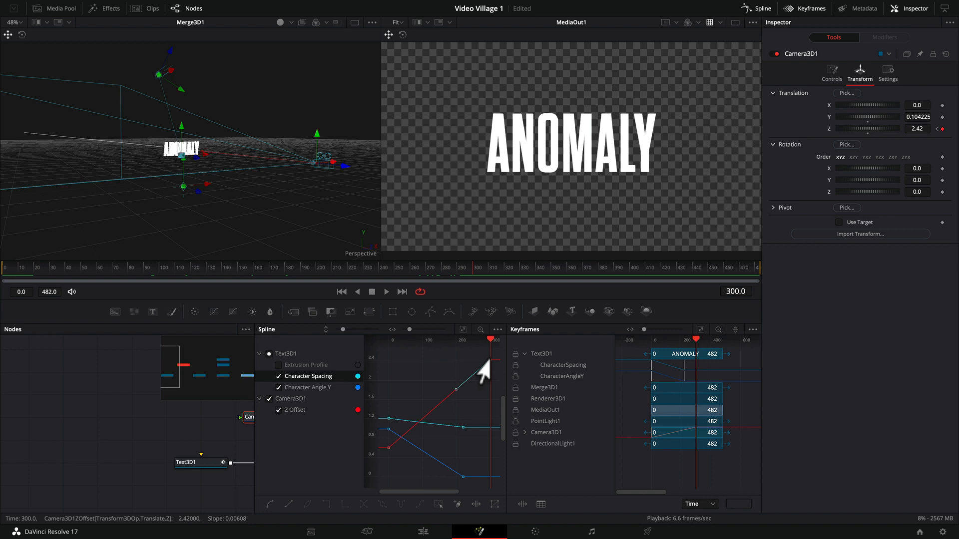
pyautogui.press('s')
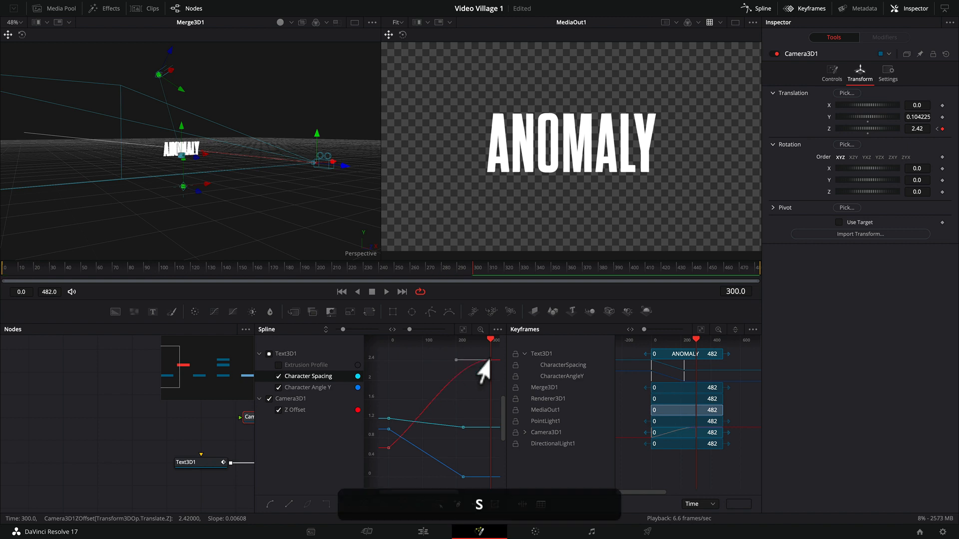
pyautogui.click(463, 427)
pyautogui.press('s')
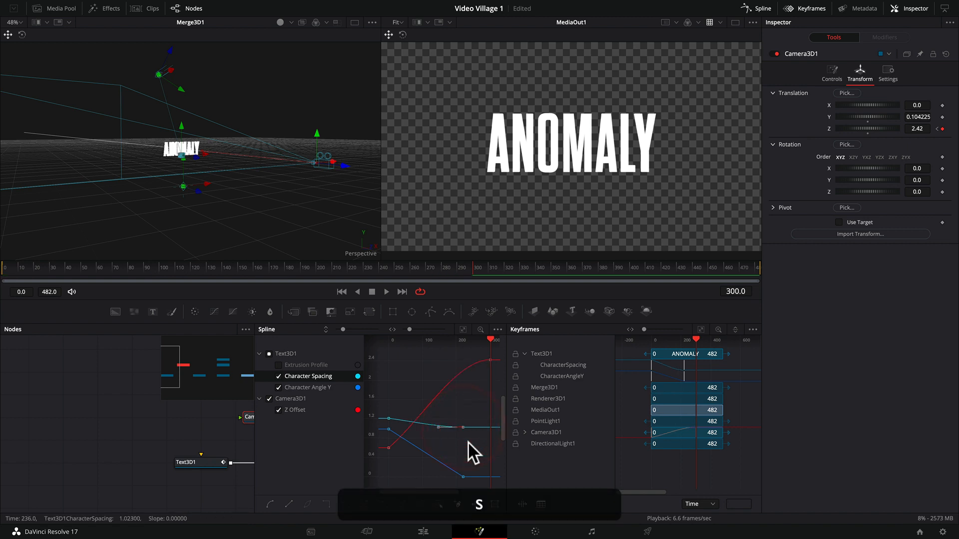
pyautogui.press('s')
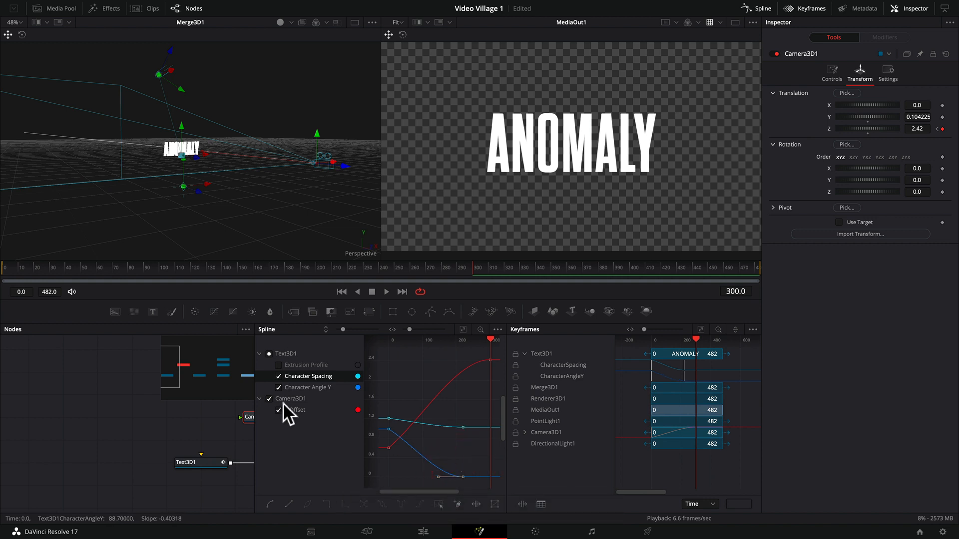
# - Play the smoothed title animation from frame 0 past frame 300 and scrub back through its ending
pyautogui.click(307, 410)
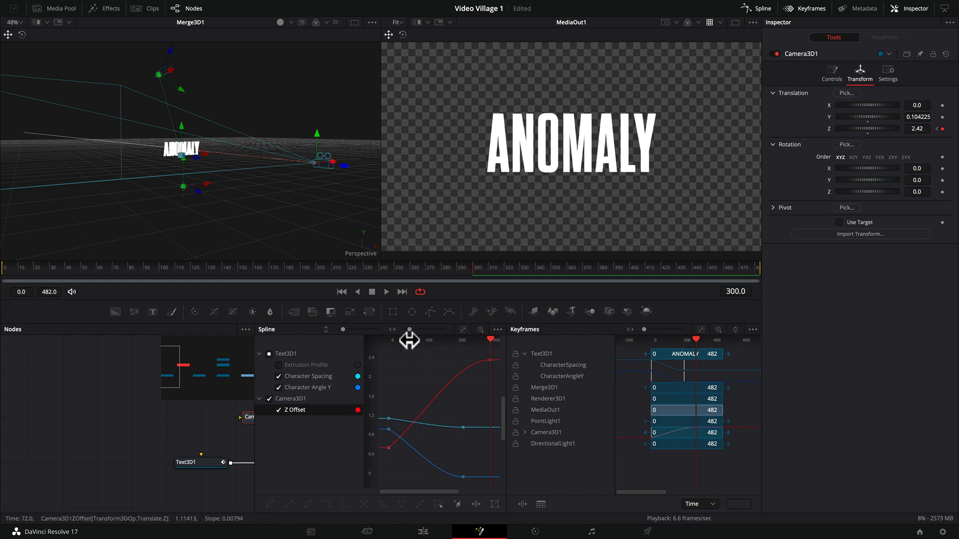
pyautogui.moveTo(235, 274); pyautogui.dragTo(5, 277)
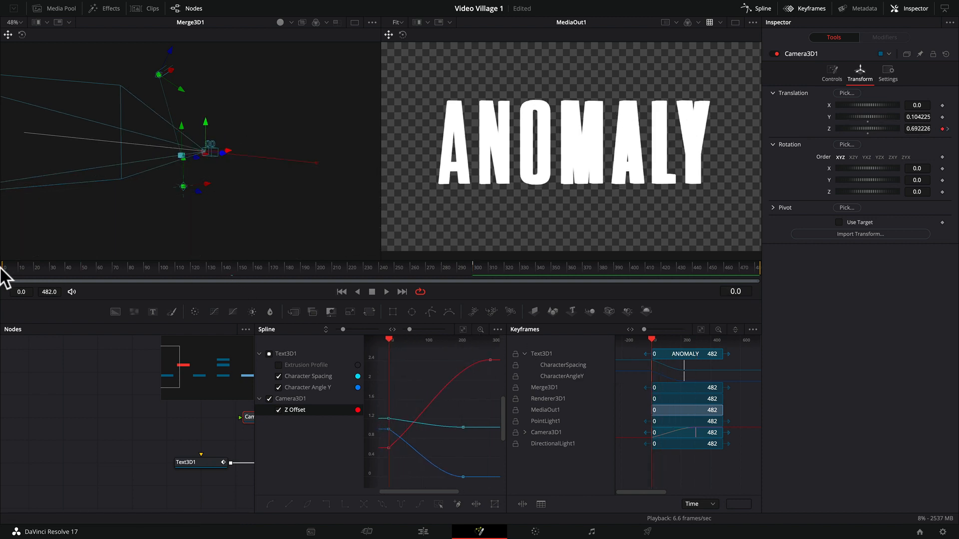
pyautogui.press('space')
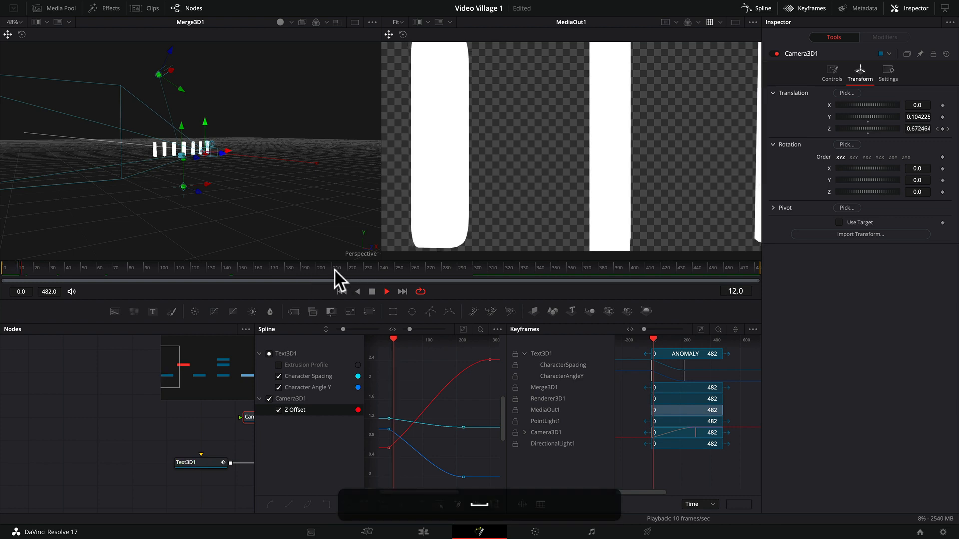
pyautogui.click(275, 268)
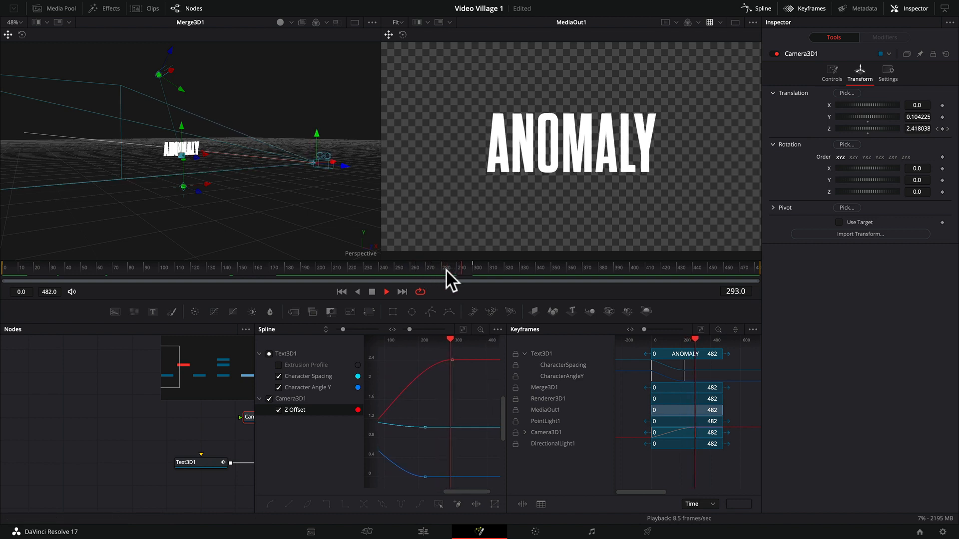
pyautogui.press('space')
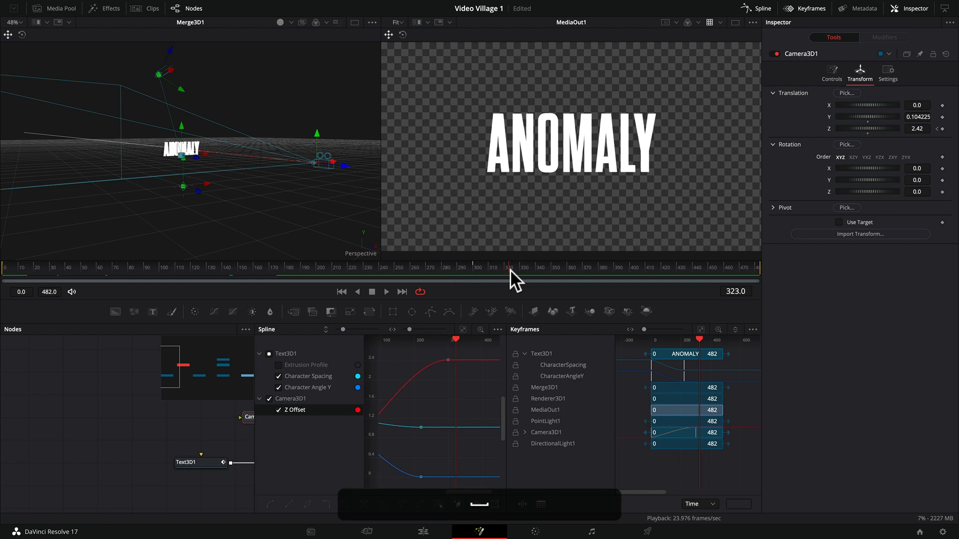
pyautogui.moveTo(509, 265); pyautogui.dragTo(367, 271)
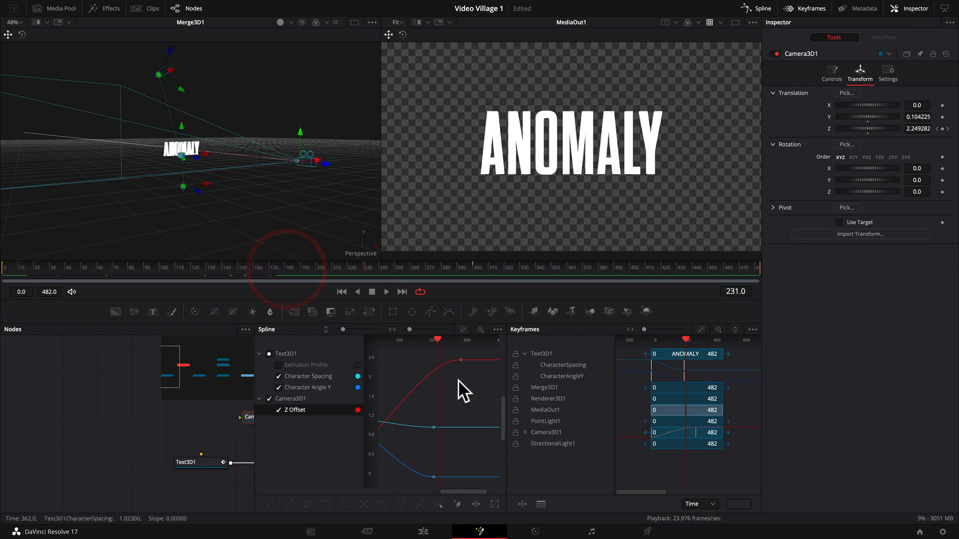
# - Close the Spline and Keyframes editors so the node graph has the full width
pyautogui.click(758, 7)
pyautogui.click(808, 9)
pyautogui.click(807, 9)
pyautogui.click(762, 8)
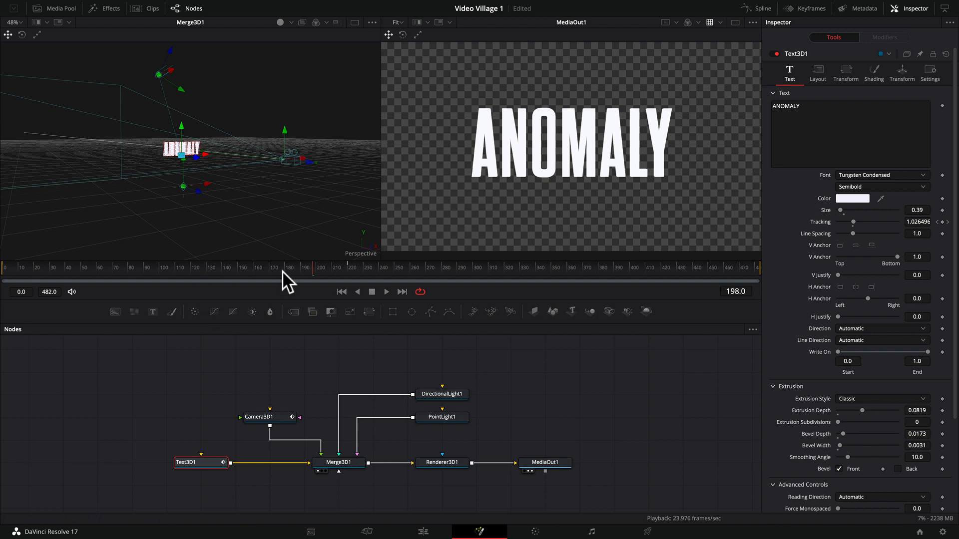
# - Set Text3D1's material color to dark blue, with red about 0.027, green about 0.11 and blue about 0.584
pyautogui.moveTo(282, 271); pyautogui.dragTo(330, 270)
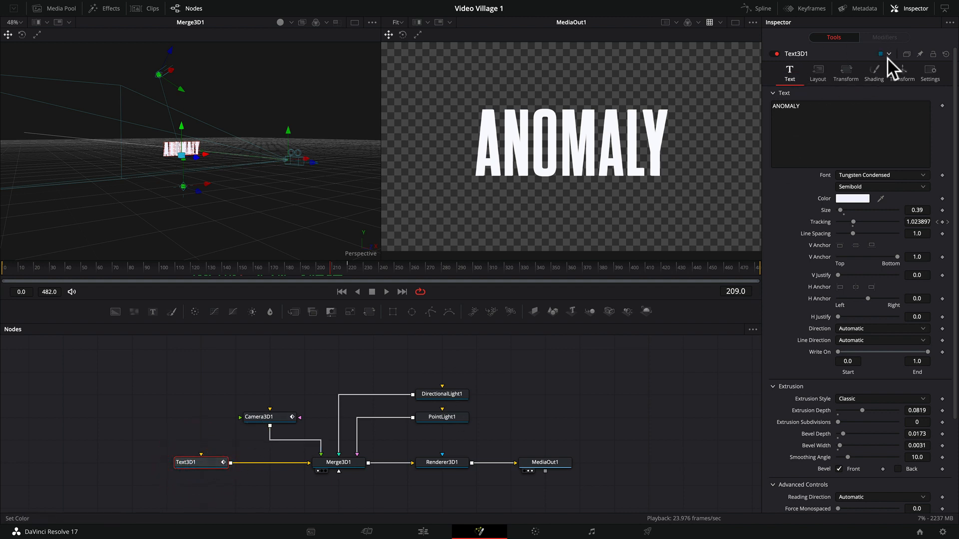
pyautogui.click(875, 73)
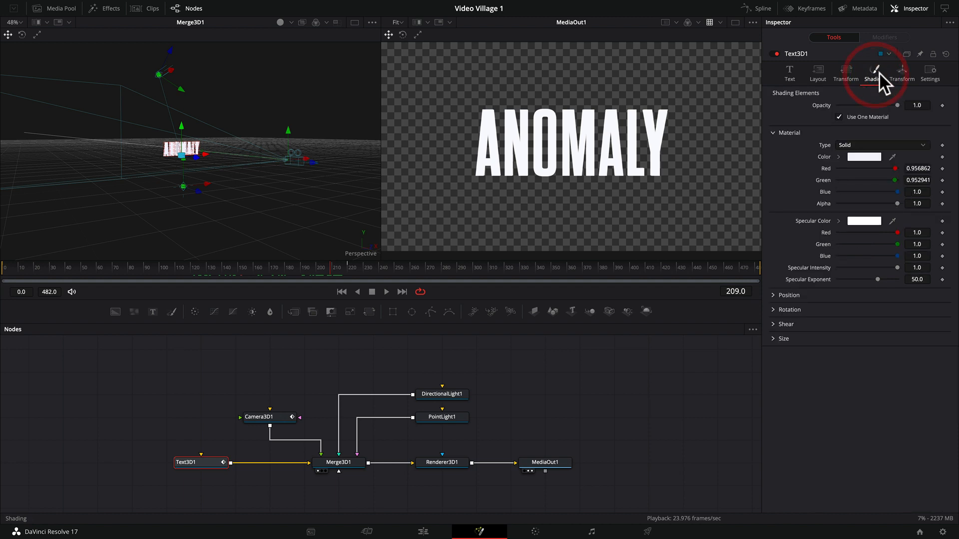
pyautogui.click(856, 156)
pyautogui.click(25, 444)
pyautogui.moveTo(31, 472); pyautogui.dragTo(47, 472)
pyautogui.click(82, 506)
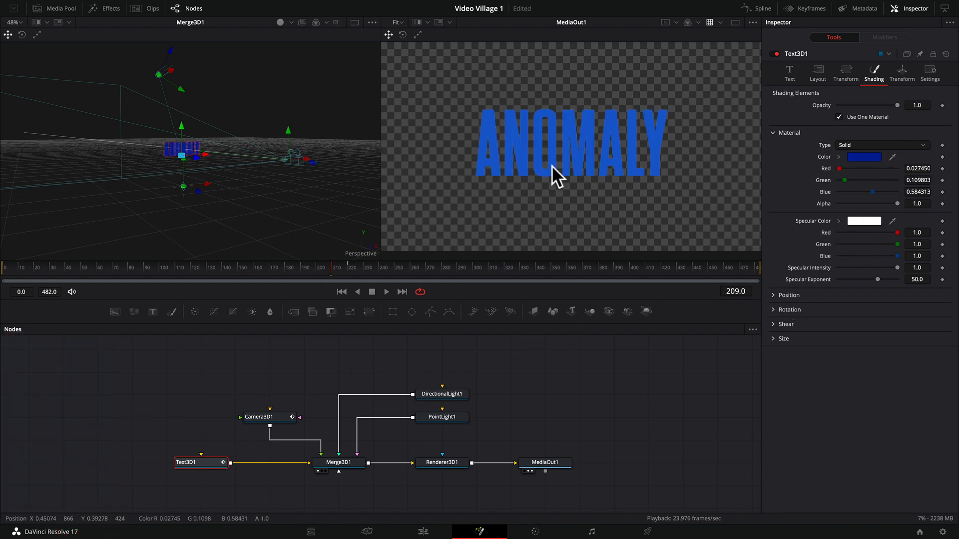
# - Review the blue title at frame 133 and against the other titles on the Edit page, and reopen its composition in Fusion
pyautogui.moveTo(307, 265); pyautogui.dragTo(211, 270)
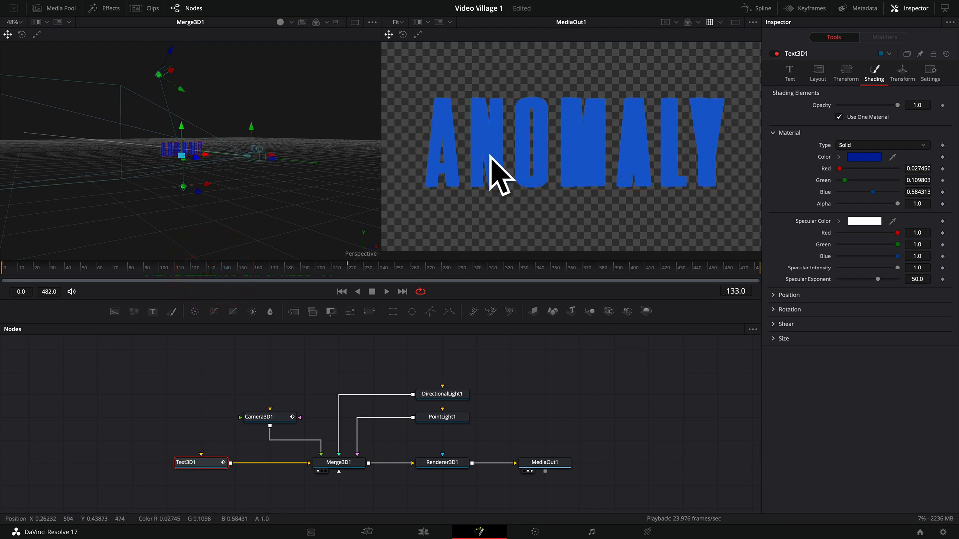
pyautogui.click(423, 530)
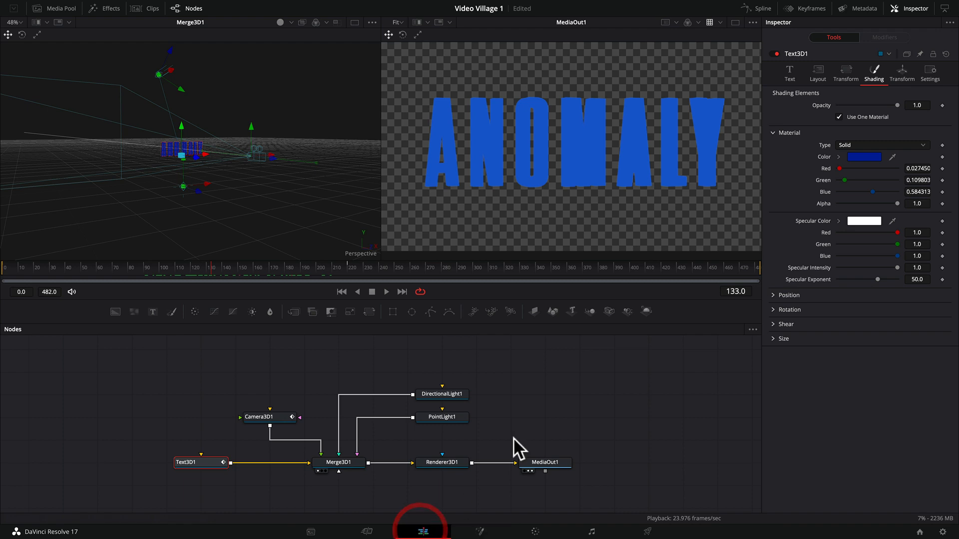
pyautogui.moveTo(715, 329); pyautogui.dragTo(704, 327)
pyautogui.moveTo(630, 325)
pyautogui.mouseDown()
pyautogui.moveTo(654, 326)
pyautogui.moveTo(635, 325)
pyautogui.mouseUp()
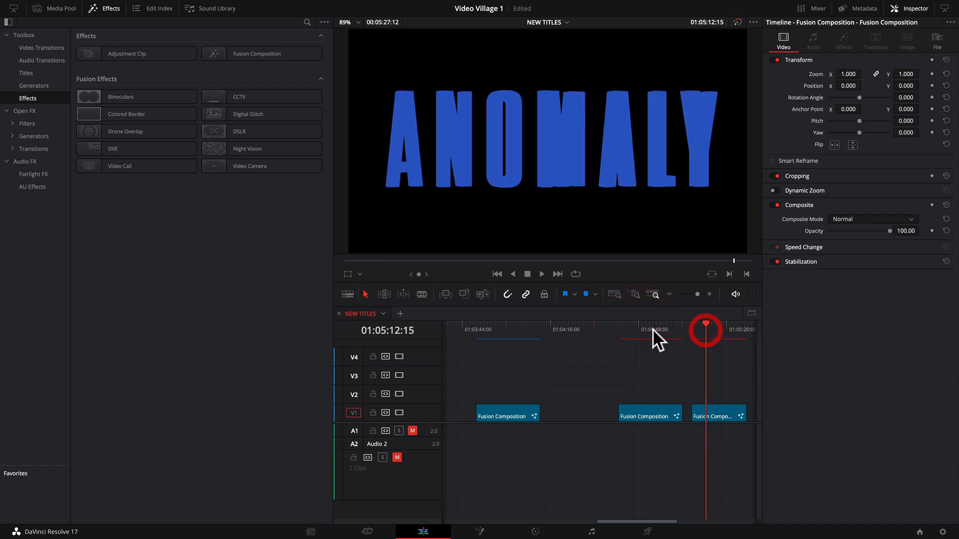
pyautogui.click(653, 329)
pyautogui.moveTo(703, 328); pyautogui.dragTo(705, 328)
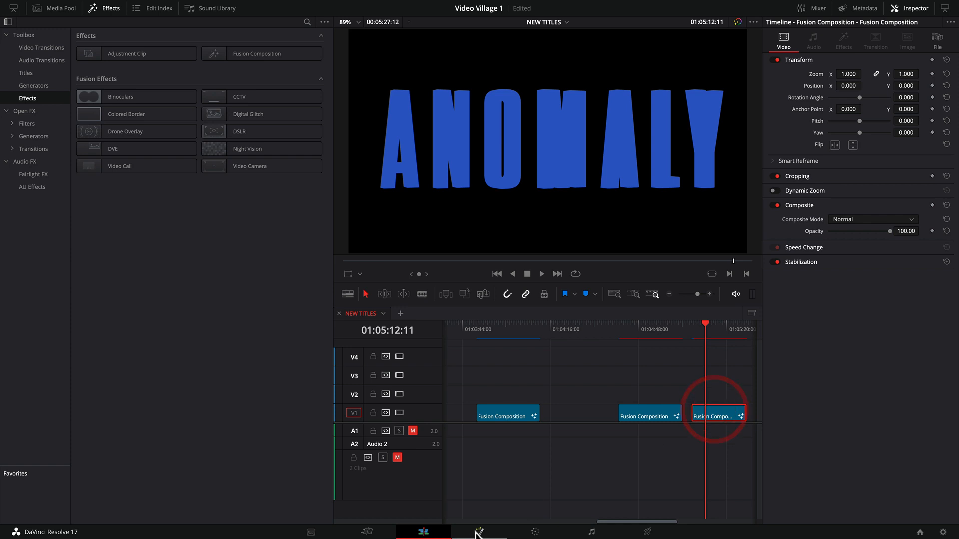
pyautogui.click(479, 531)
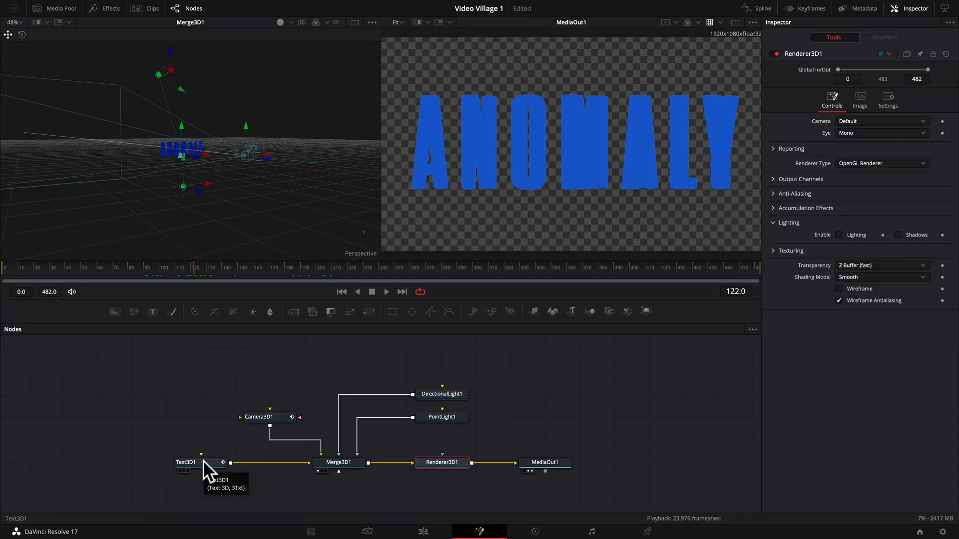
# - Enable lighting and shadows on Renderer3D1 and preview the lit blue title on the Edit page
pyautogui.click(436, 461)
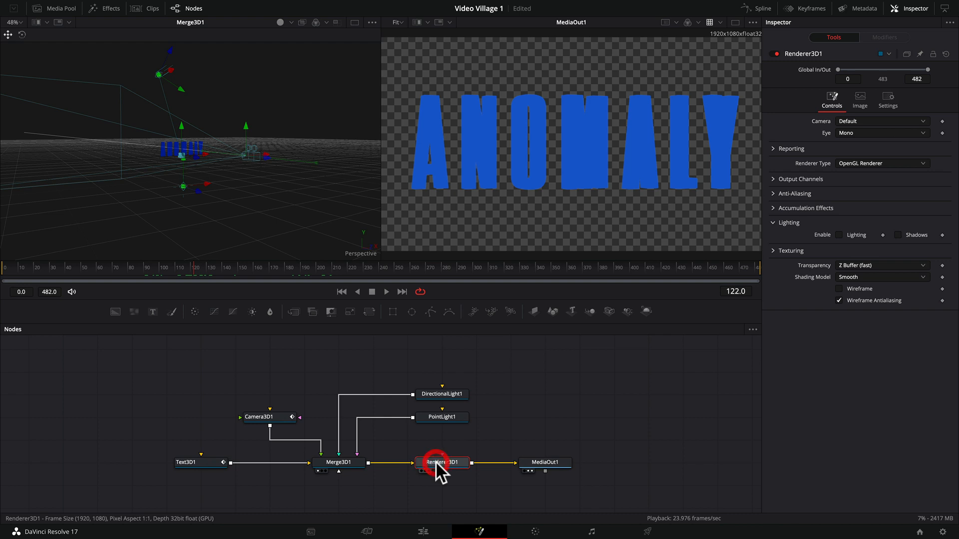
pyautogui.click(839, 235)
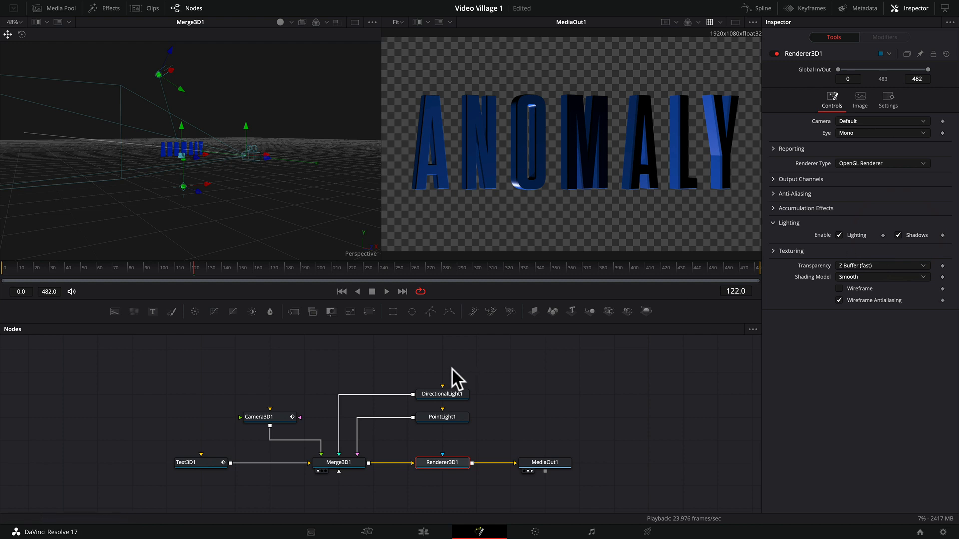
pyautogui.moveTo(208, 266); pyautogui.dragTo(256, 265)
pyautogui.click(423, 531)
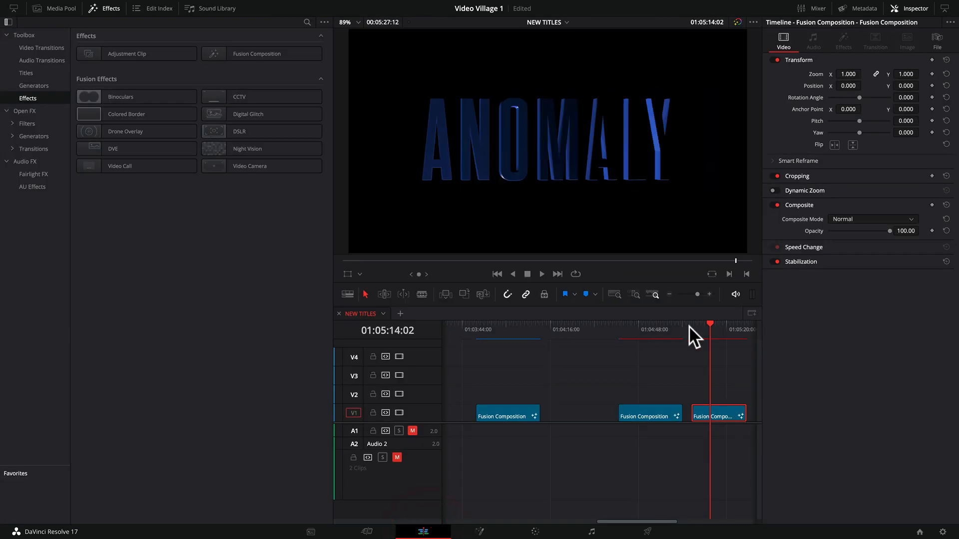
pyautogui.moveTo(704, 328)
pyautogui.mouseDown()
pyautogui.moveTo(717, 327)
pyautogui.moveTo(706, 325)
pyautogui.mouseUp()
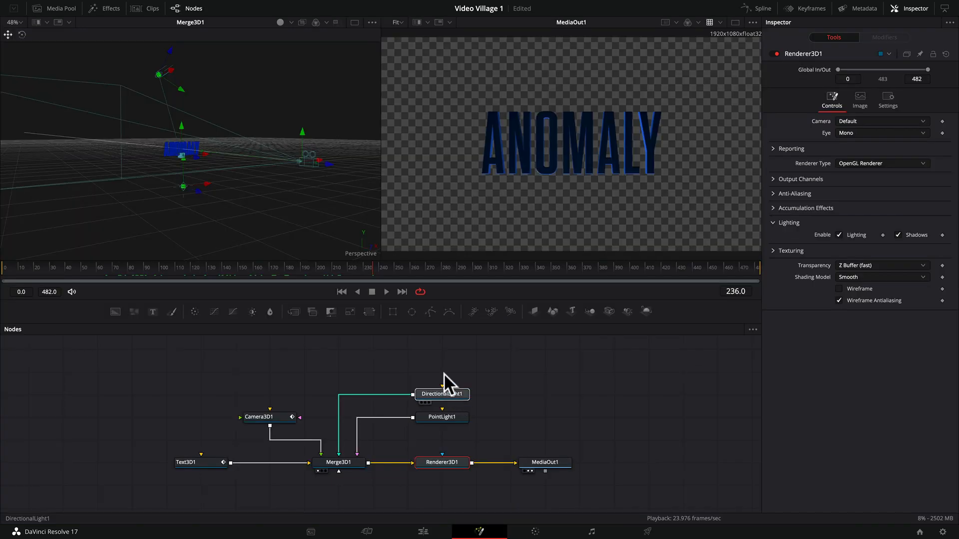
# - Shift the DirectionalLight1 and PointLight1 nodes up in the graph and move the point light back to Z about -0.048
pyautogui.moveTo(443, 373)
pyautogui.mouseDown()
pyautogui.moveTo(409, 371)
pyautogui.moveTo(443, 375)
pyautogui.mouseUp()
pyautogui.moveTo(441, 415); pyautogui.dragTo(444, 403)
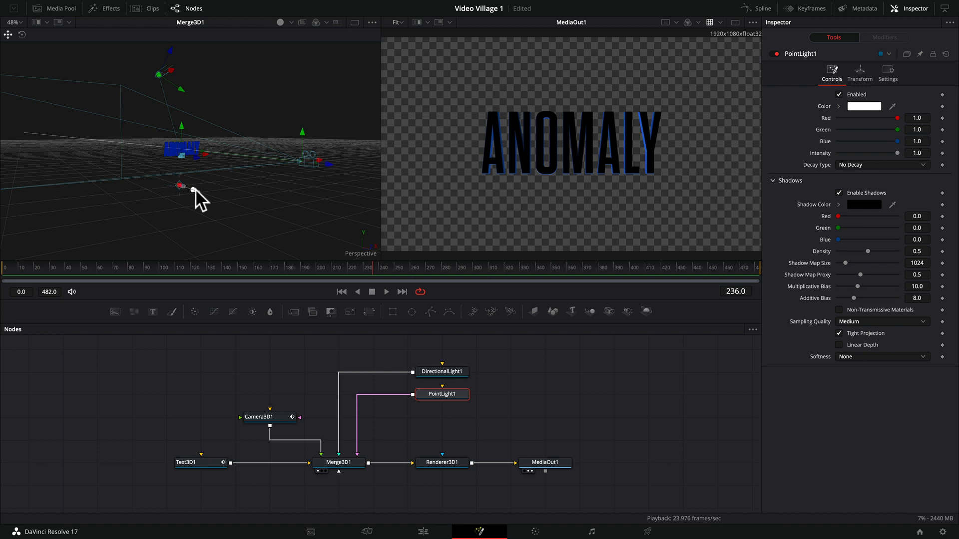
# - Keyframe PointLight1's Z translation at frame 0
pyautogui.click(5, 272)
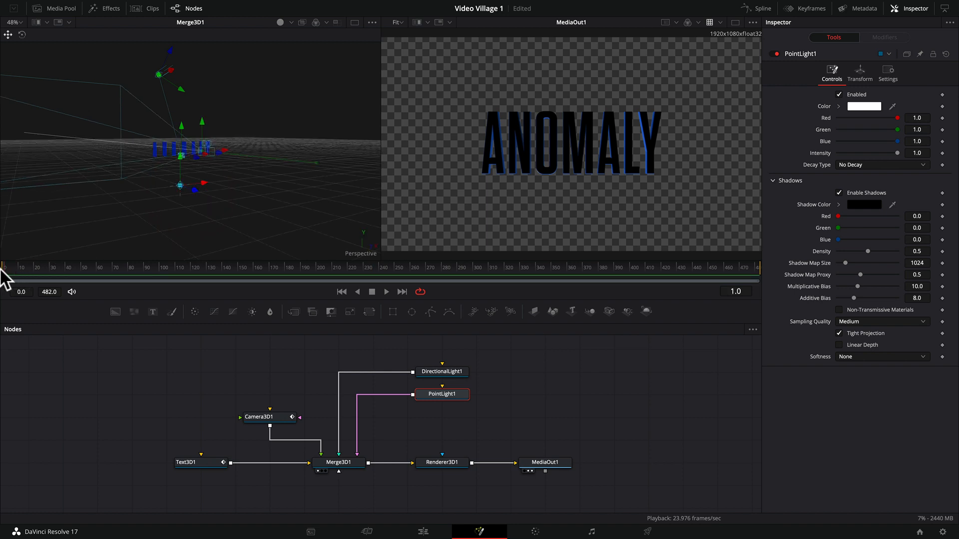
pyautogui.click(445, 393)
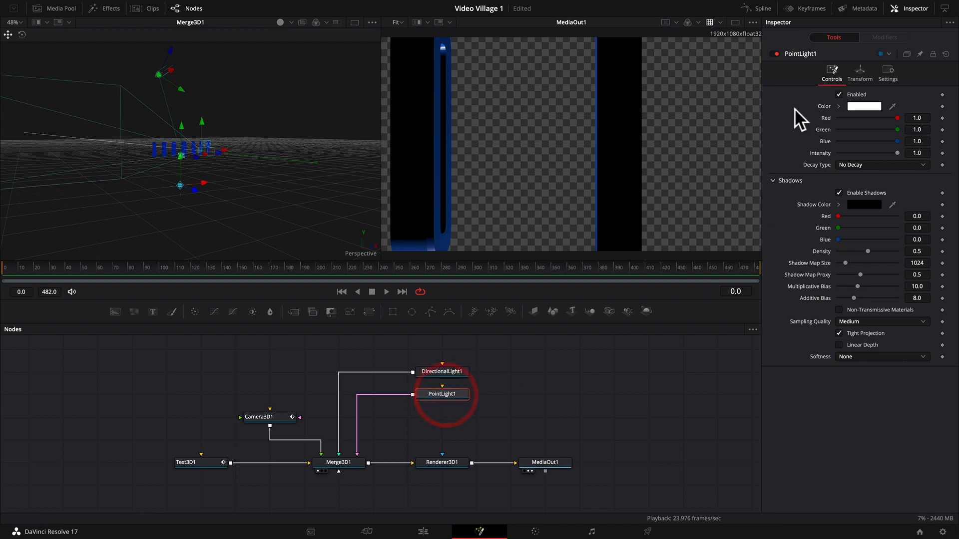
pyautogui.click(859, 71)
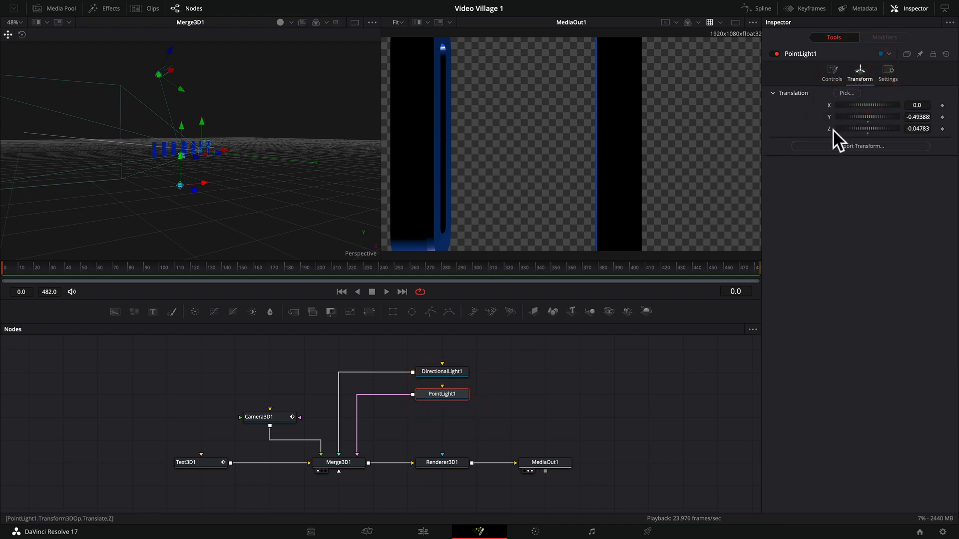
pyautogui.click(943, 129)
# - Bring PointLight1 forward to a Z translation of about 0.21 at frame 211
pyautogui.moveTo(322, 266)
pyautogui.mouseDown()
pyautogui.moveTo(367, 272)
pyautogui.moveTo(302, 265)
pyautogui.moveTo(333, 264)
pyautogui.mouseUp()
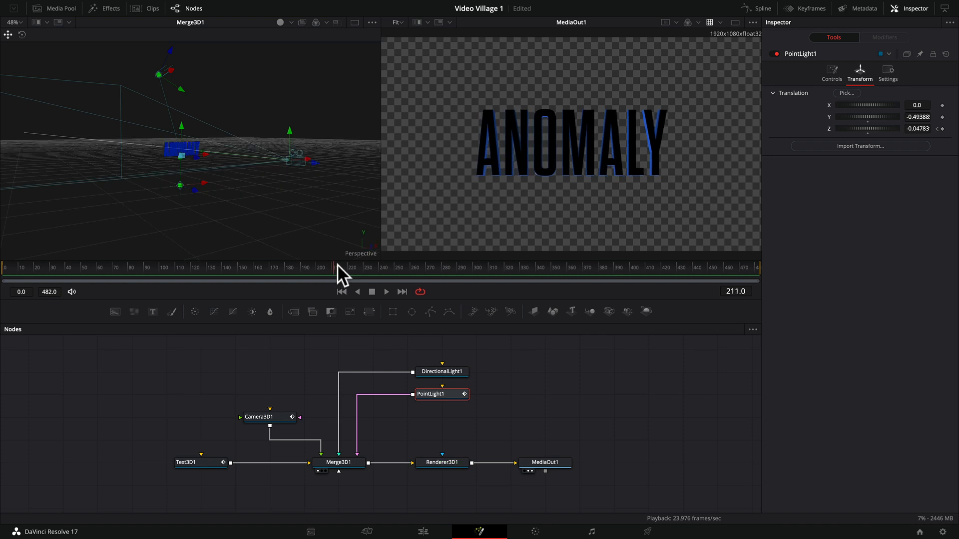
pyautogui.moveTo(193, 189); pyautogui.dragTo(204, 192)
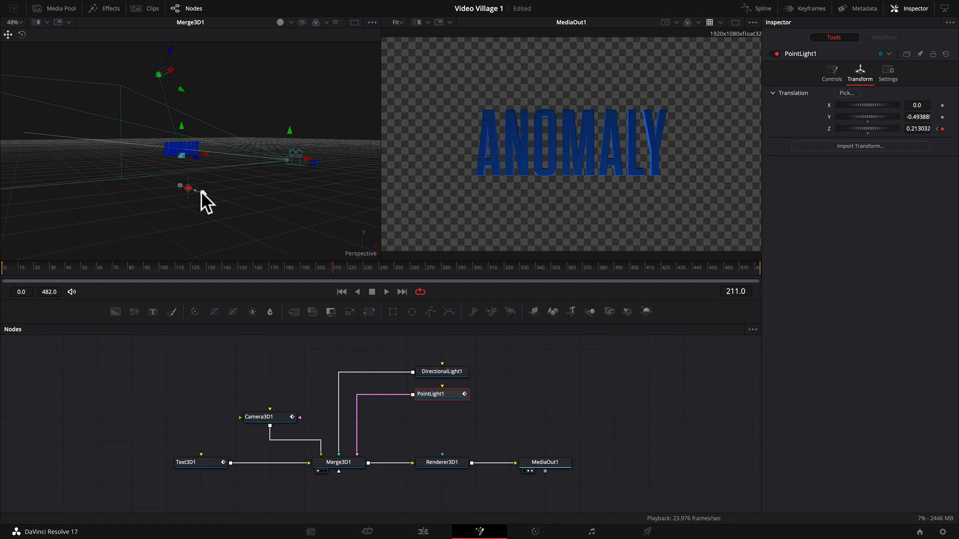
# - Move PointLight1 forward to a Z translation of about 0.236 at frame 211 and preview the light animation
pyautogui.moveTo(199, 191); pyautogui.dragTo(208, 190)
pyautogui.moveTo(325, 262)
pyautogui.mouseDown()
pyautogui.moveTo(126, 261)
pyautogui.moveTo(334, 268)
pyautogui.mouseUp()
pyautogui.press('space')
pyautogui.press('space')
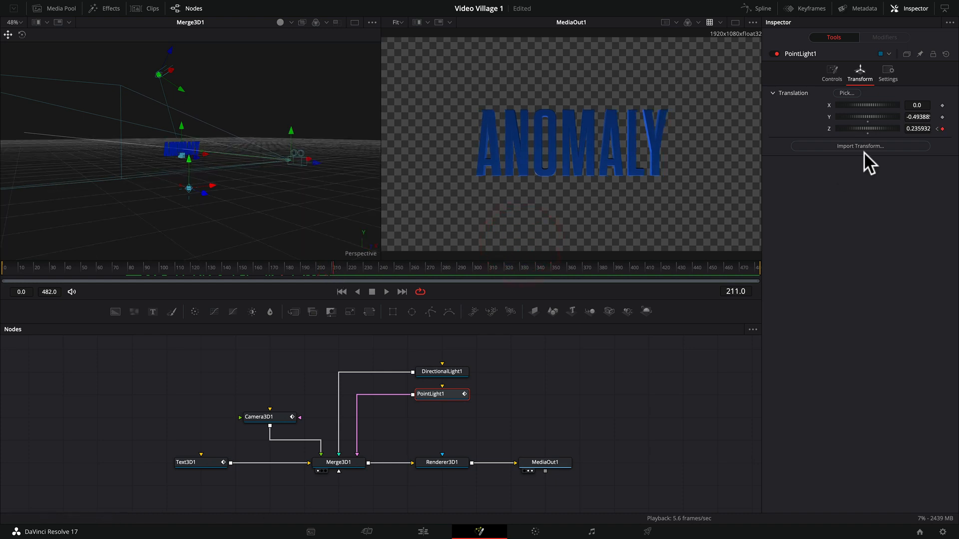
pyautogui.moveTo(201, 265); pyautogui.dragTo(334, 271)
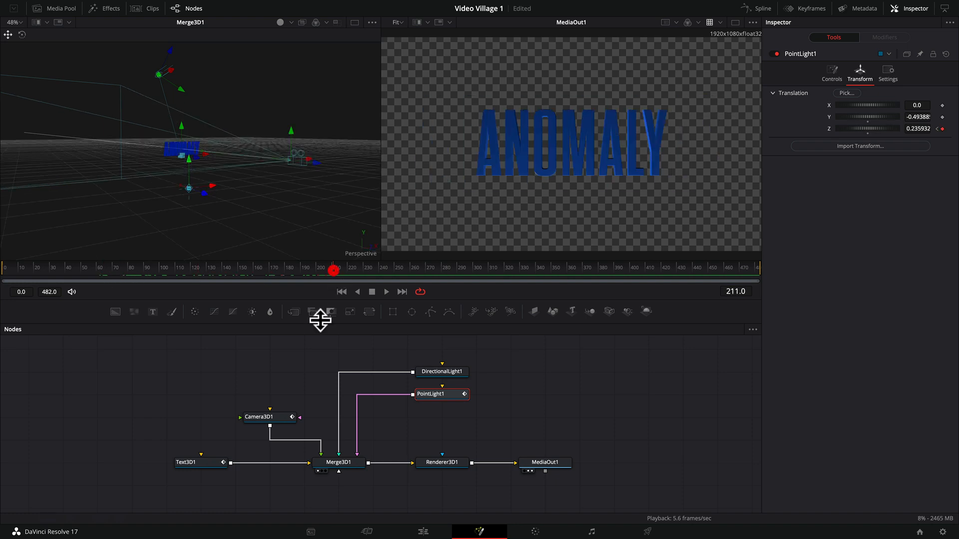
# - Rotate DirectionalLight1 to -60.0 on X and 57.4 on Y
pyautogui.click(439, 370)
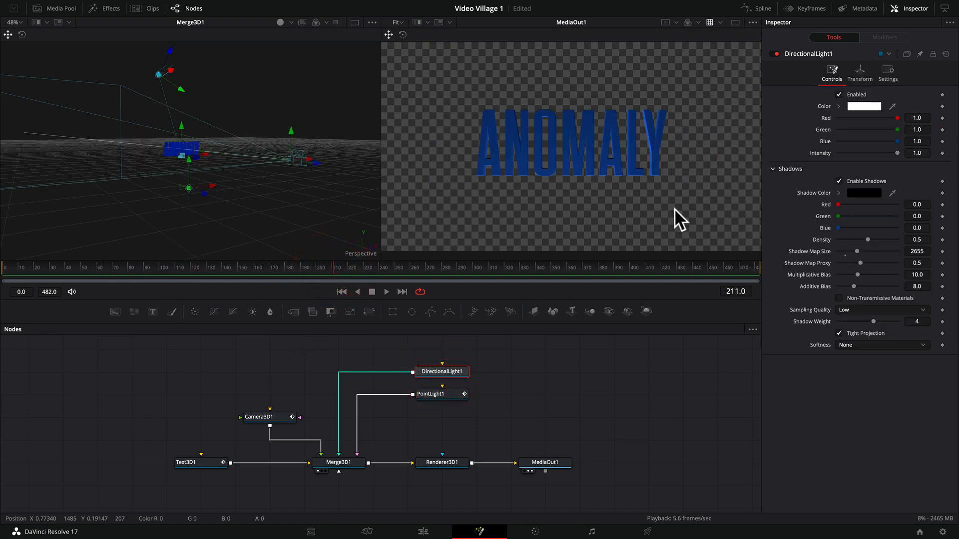
pyautogui.click(861, 70)
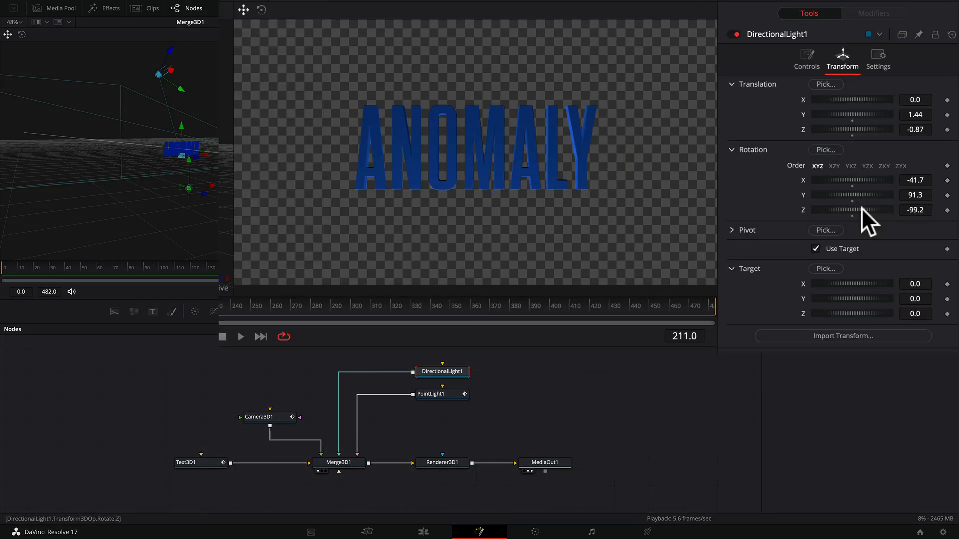
pyautogui.moveTo(861, 208)
pyautogui.mouseDown()
pyautogui.moveTo(790, 200)
pyautogui.moveTo(883, 207)
pyautogui.moveTo(863, 206)
pyautogui.moveTo(875, 187)
pyautogui.moveTo(856, 175)
pyautogui.moveTo(866, 178)
pyautogui.moveTo(868, 166)
pyautogui.moveTo(849, 166)
pyautogui.moveTo(873, 167)
pyautogui.moveTo(864, 166)
pyautogui.mouseUp()
pyautogui.click(875, 188)
# - Keyframe DirectionalLight1's X rotation at frame 0 and turn it to 39.1 at frame 220
pyautogui.moveTo(104, 264); pyautogui.dragTo(2, 267)
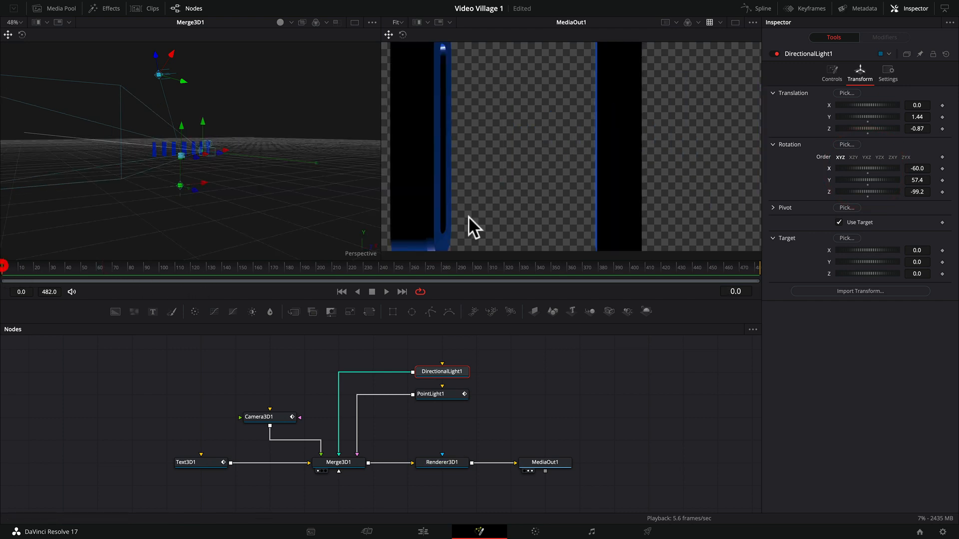
pyautogui.click(942, 169)
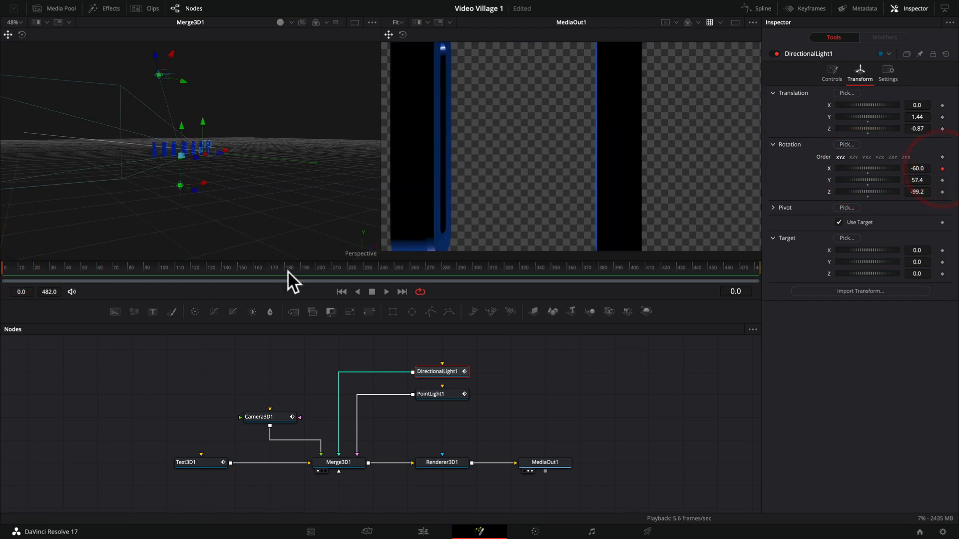
pyautogui.moveTo(292, 268); pyautogui.dragTo(349, 269)
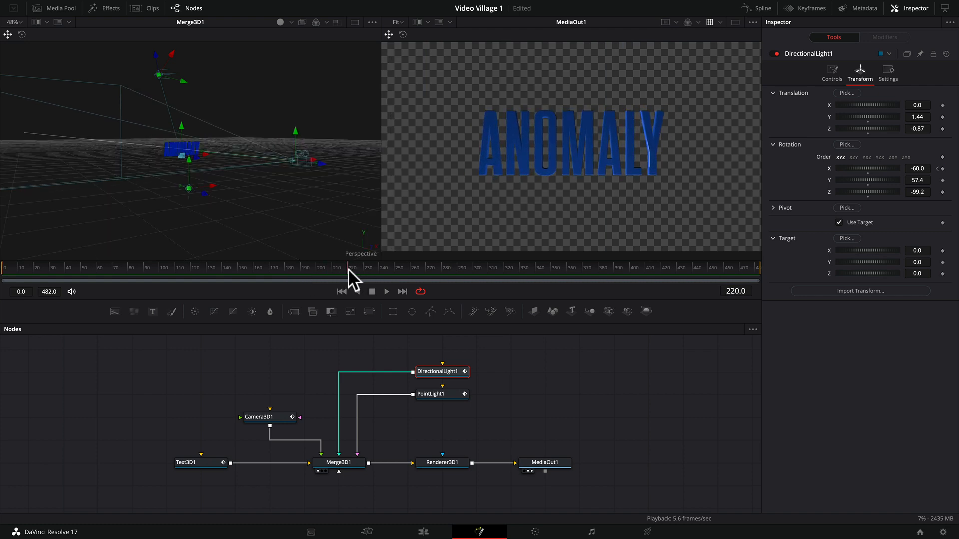
pyautogui.doubleClick(864, 168)
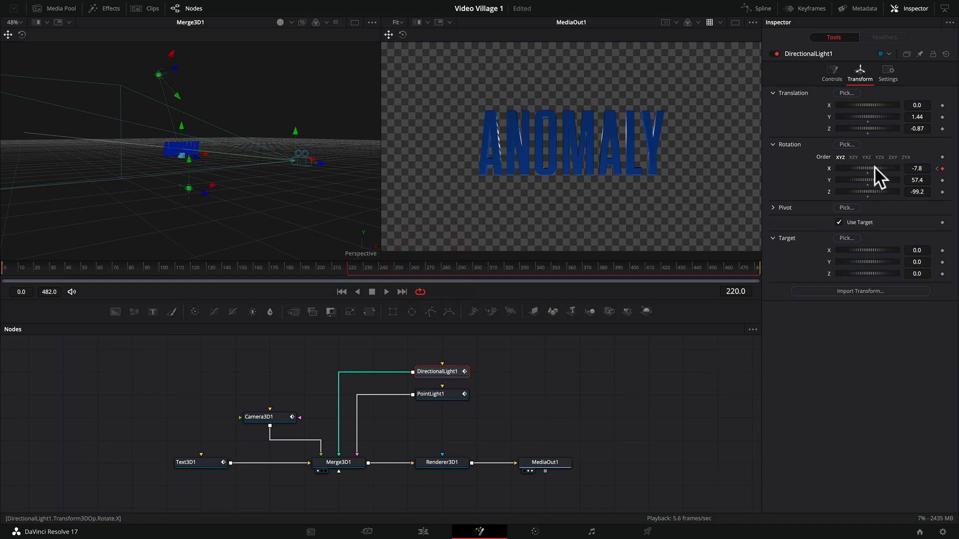
pyautogui.moveTo(875, 166); pyautogui.dragTo(883, 166)
pyautogui.moveTo(282, 269); pyautogui.dragTo(347, 274)
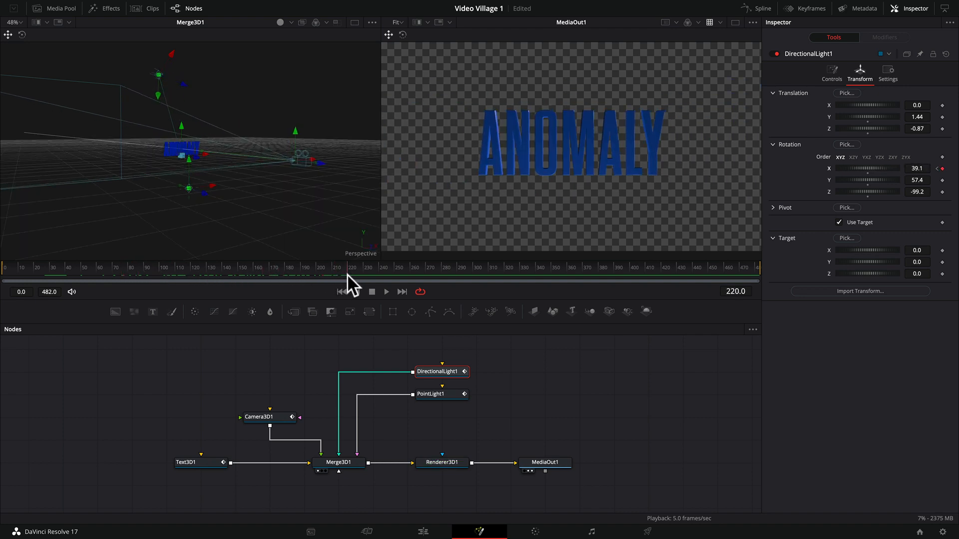
# - Keyframe DirectionalLight1's Z rotation at frame 2, turn it to about -151.4 at frame 220, and preview the title on the Edit page
pyautogui.moveTo(256, 272); pyautogui.dragTo(5, 274)
pyautogui.click(943, 193)
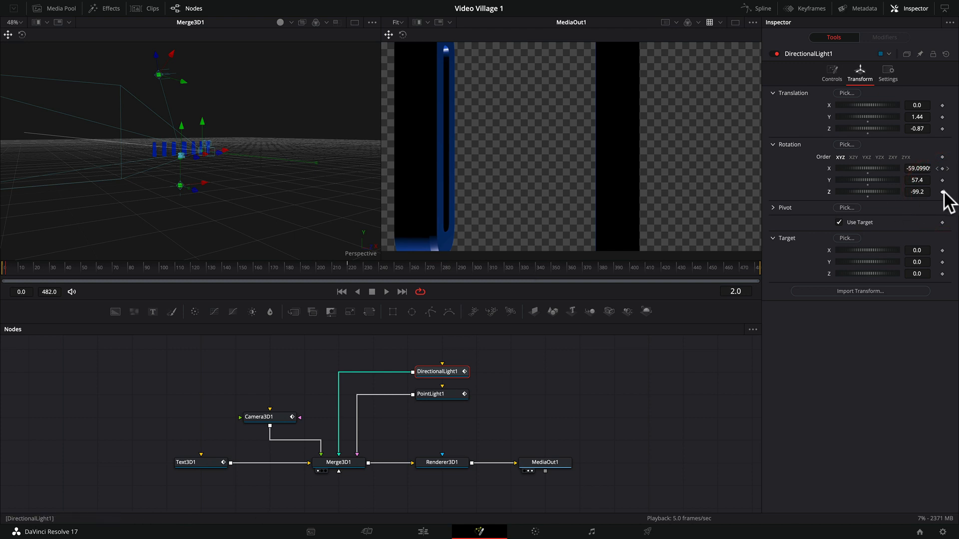
pyautogui.moveTo(165, 268); pyautogui.dragTo(348, 272)
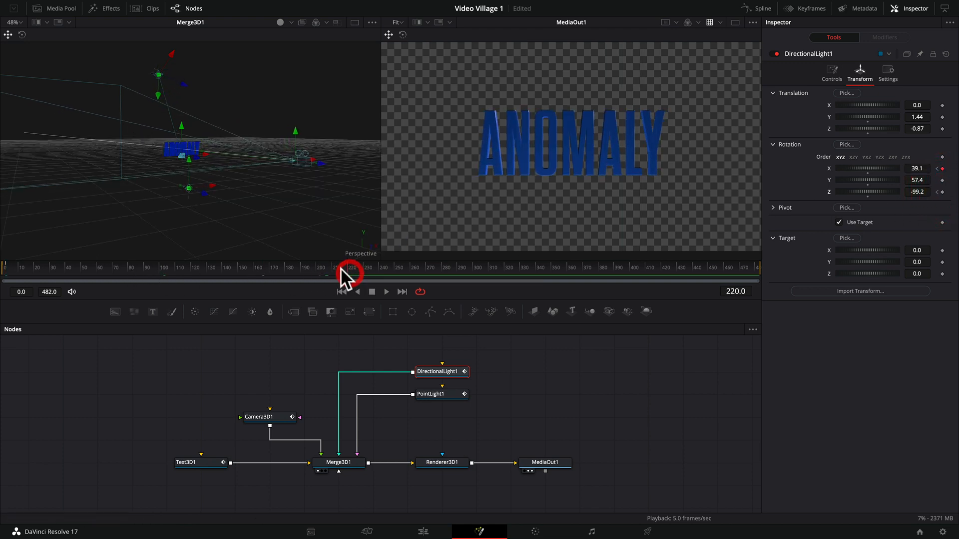
pyautogui.moveTo(867, 191)
pyautogui.mouseDown()
pyautogui.moveTo(886, 190)
pyautogui.moveTo(843, 190)
pyautogui.mouseUp()
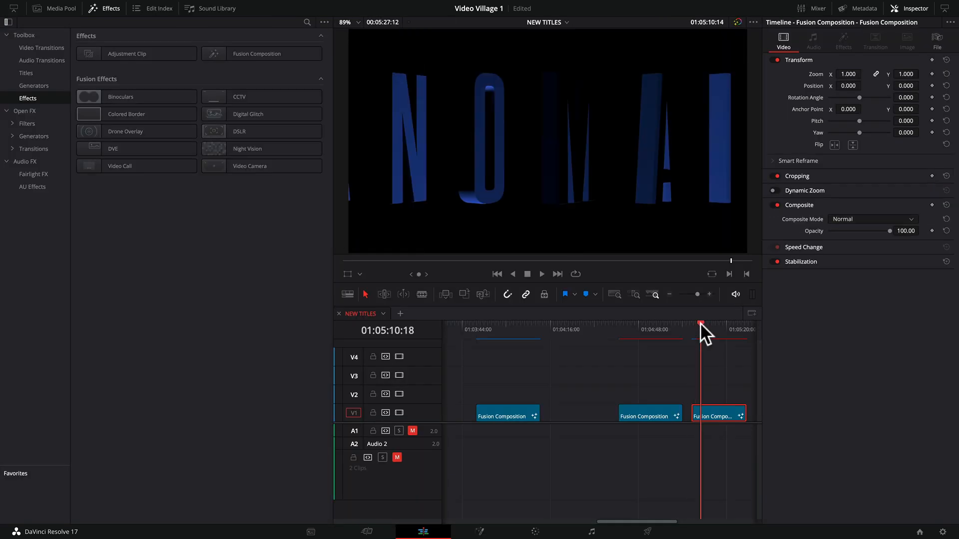
pyautogui.moveTo(700, 323); pyautogui.dragTo(703, 323)
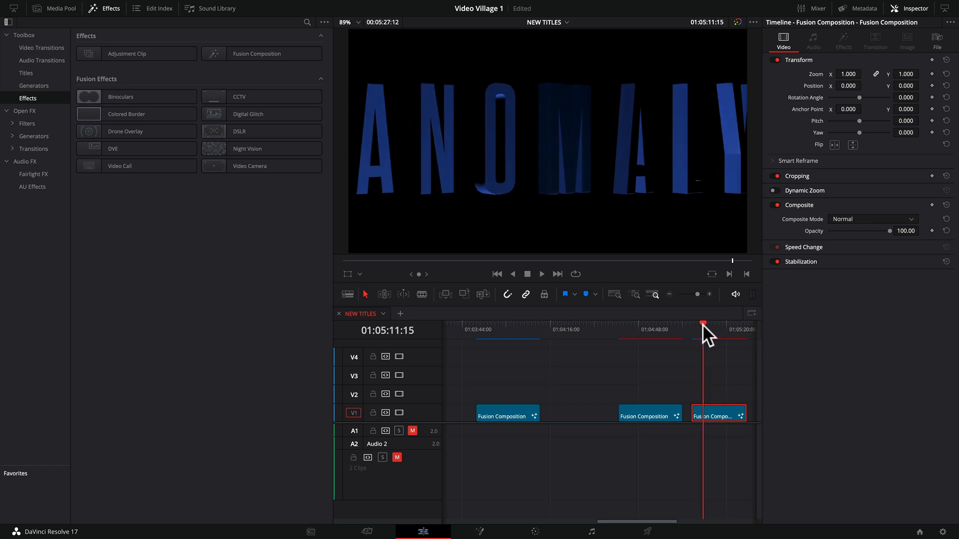
pyautogui.click(480, 531)
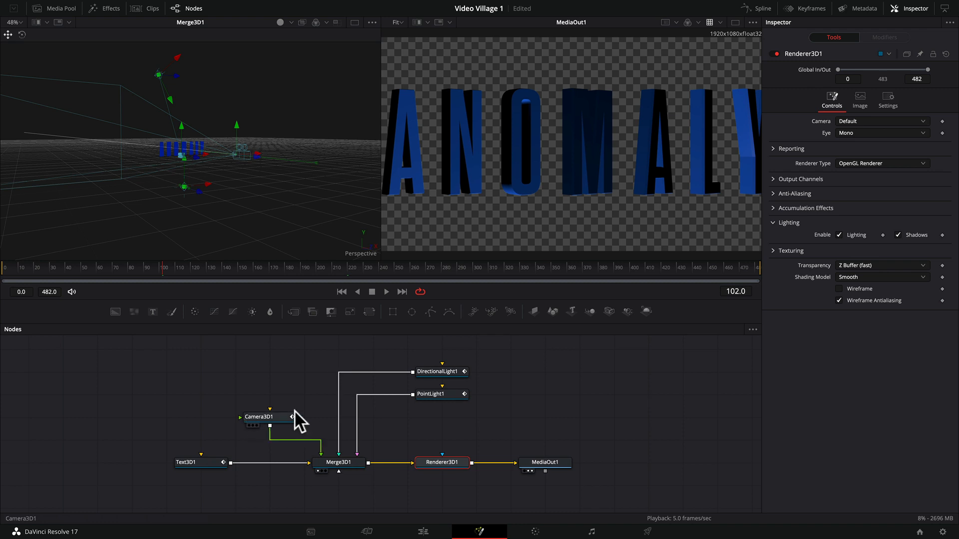
# - Rearrange the node graph by shifting Camera3D1 up and placing DirectionalLight1 directly above Merge3D1
pyautogui.moveTo(257, 409); pyautogui.dragTo(261, 389)
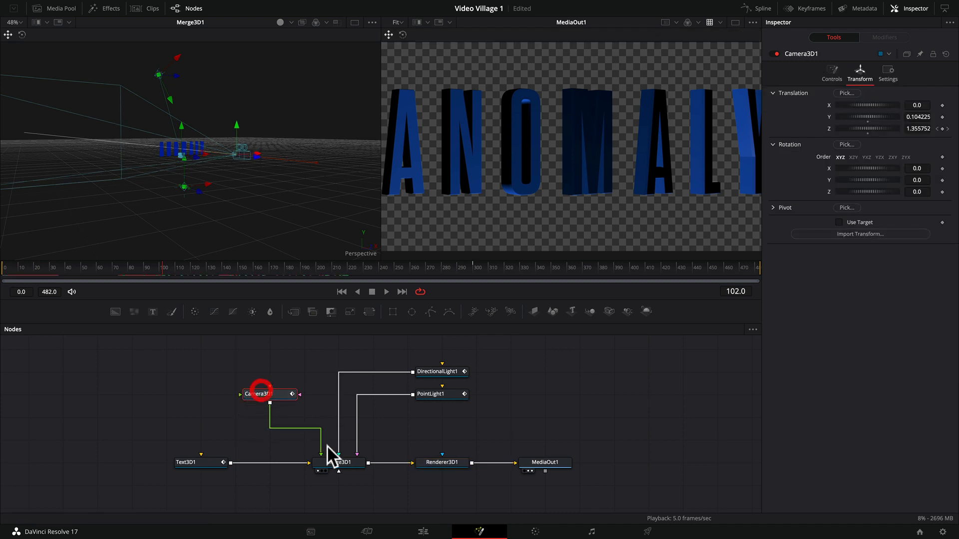
pyautogui.click(433, 391)
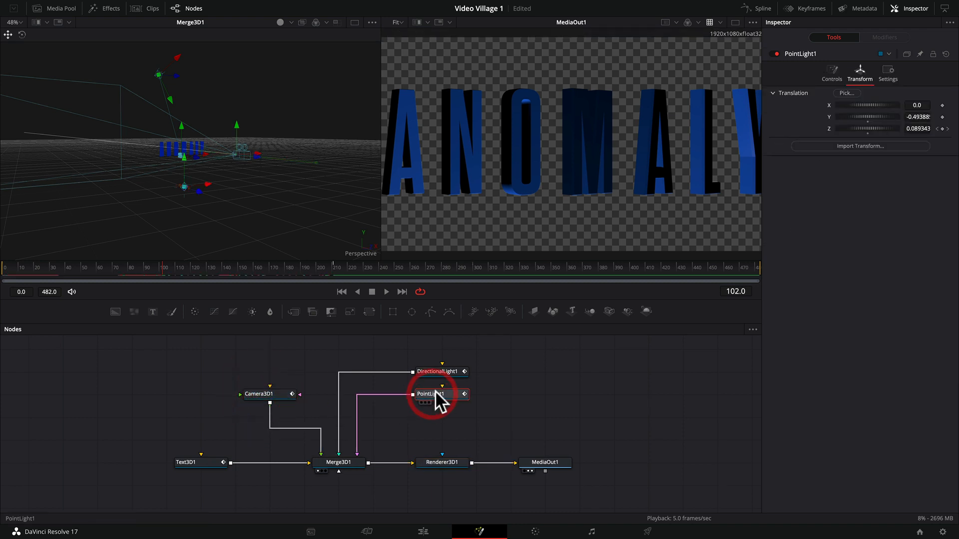
pyautogui.moveTo(438, 370); pyautogui.dragTo(331, 363)
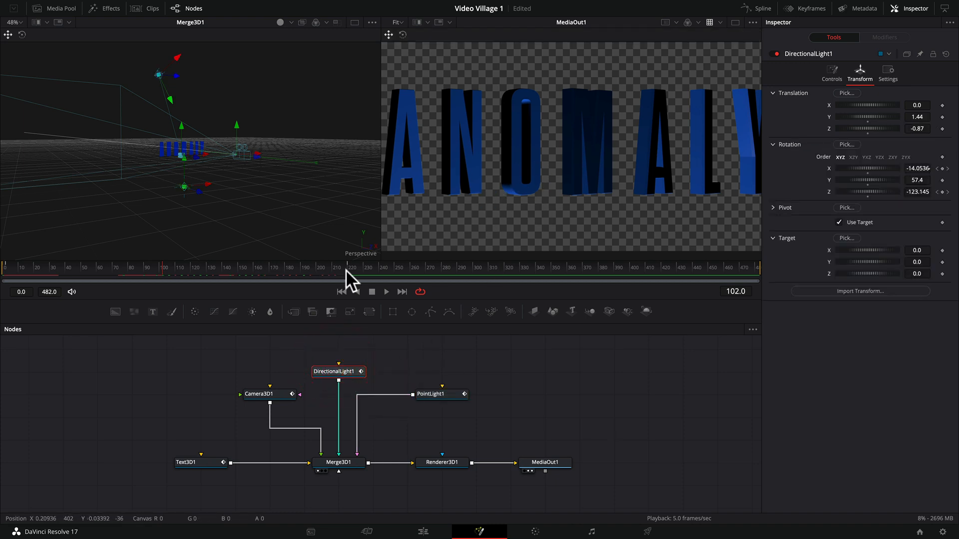
pyautogui.click(346, 357)
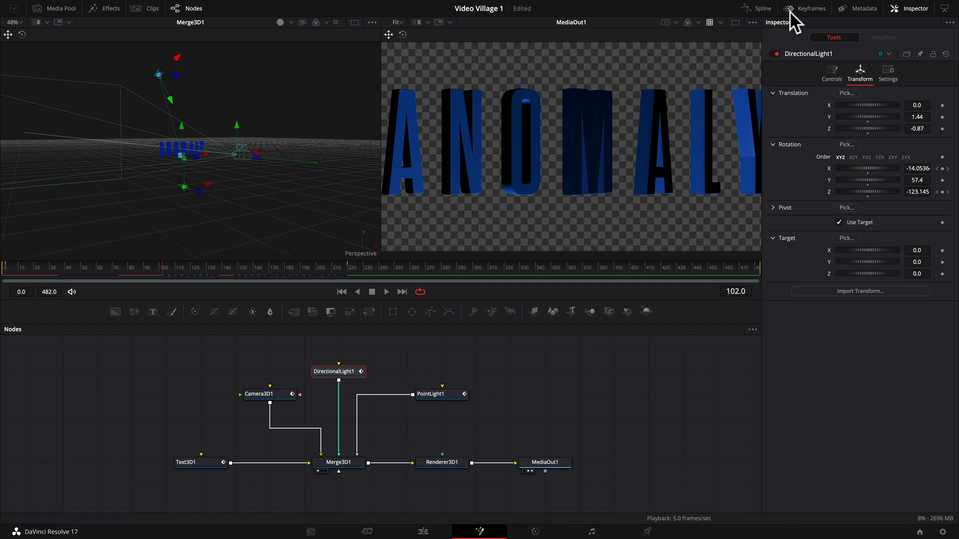
# - Show the Keyframes and Spline editors and hide the Text3D1 and Camera3D1 curves, leaving only the light curves
pyautogui.click(814, 8)
pyautogui.click(760, 7)
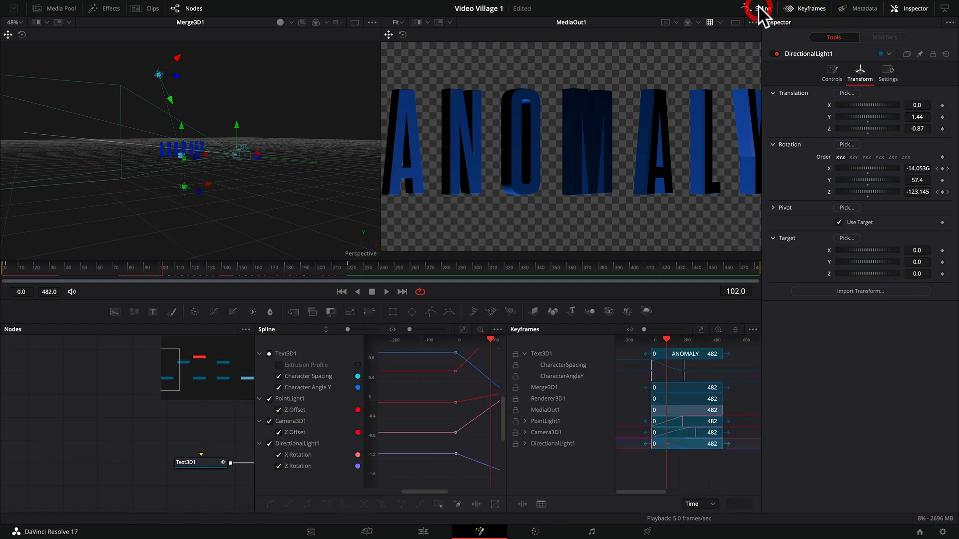
pyautogui.click(295, 398)
pyautogui.click(296, 410)
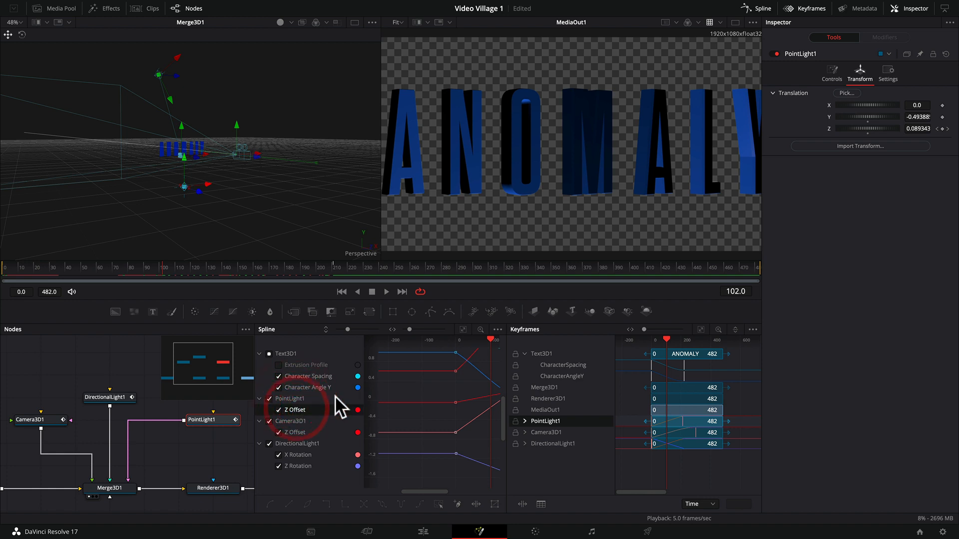
pyautogui.click(462, 329)
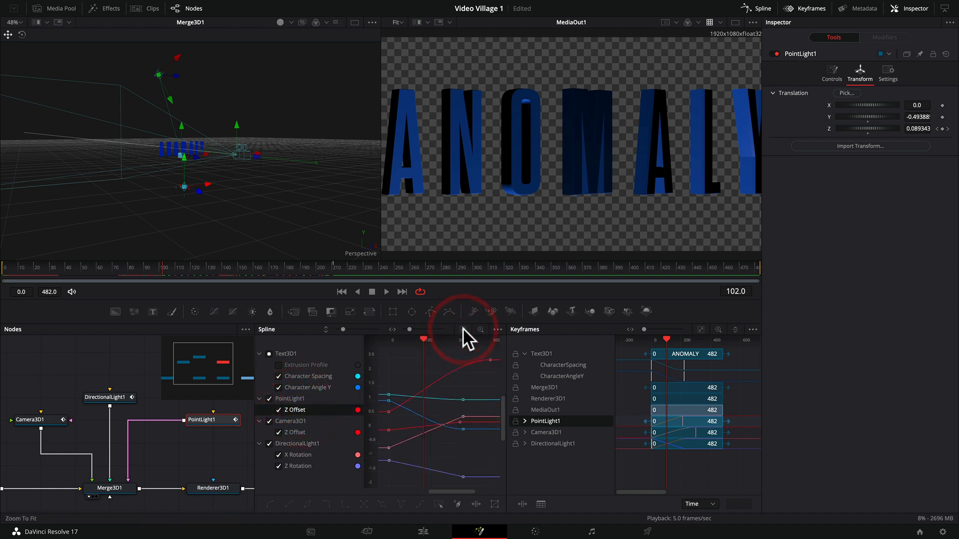
pyautogui.click(319, 409)
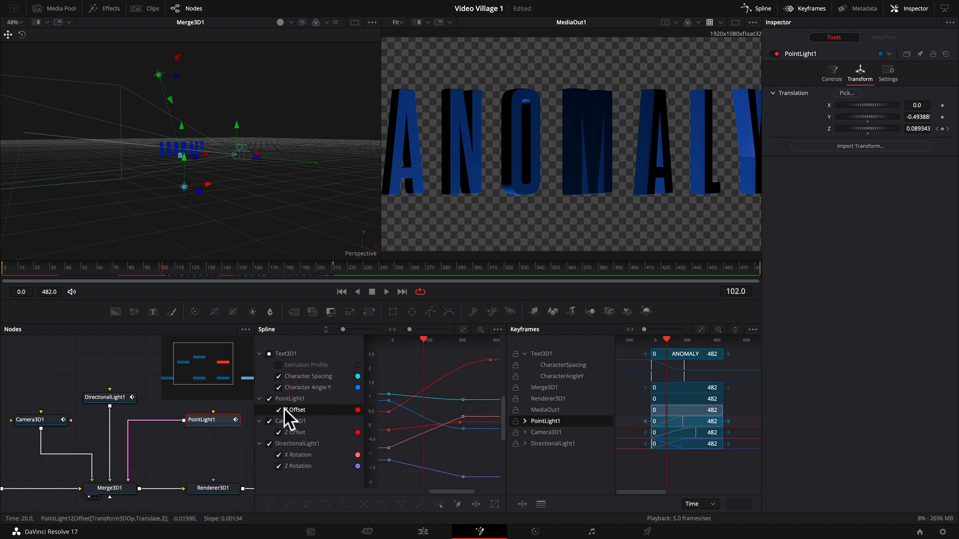
pyautogui.click(269, 353)
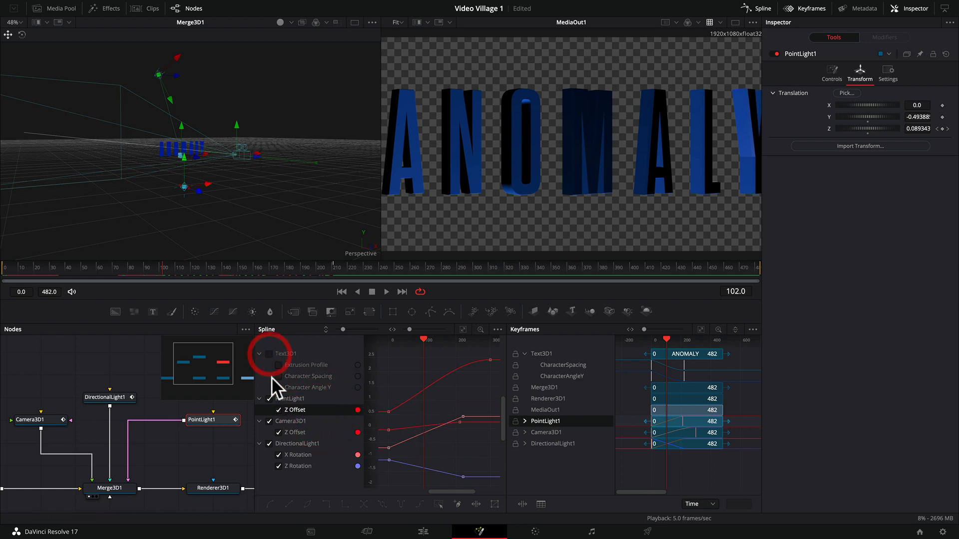
pyautogui.click(269, 421)
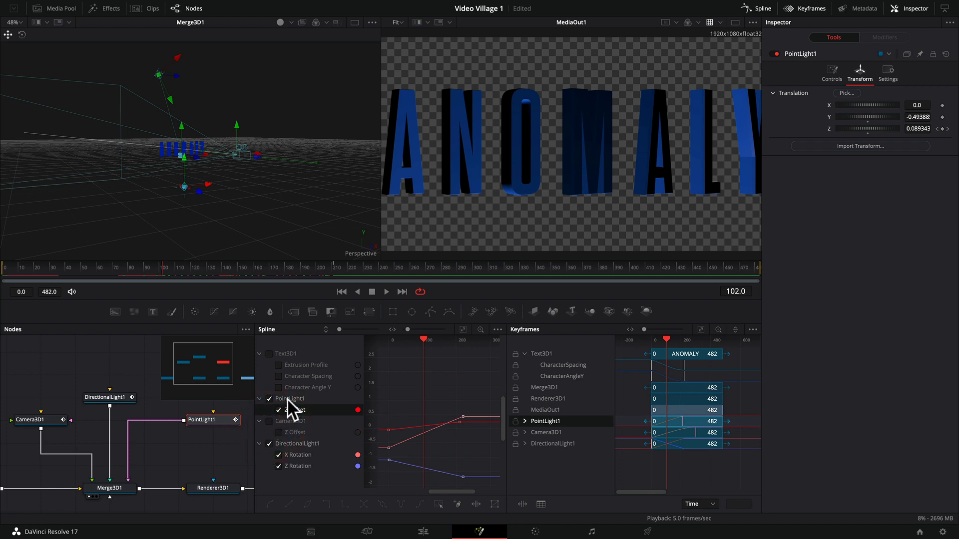
# - Fit the light curves in the graph and smooth the end keyframe of PointLight1's Z Offset curve
pyautogui.click(298, 409)
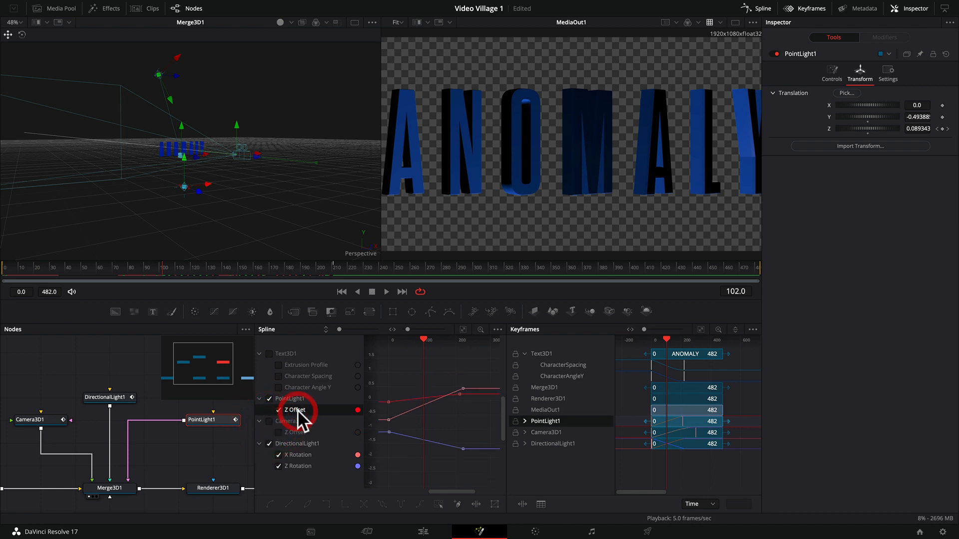
pyautogui.click(460, 328)
pyautogui.moveTo(497, 358); pyautogui.dragTo(442, 373)
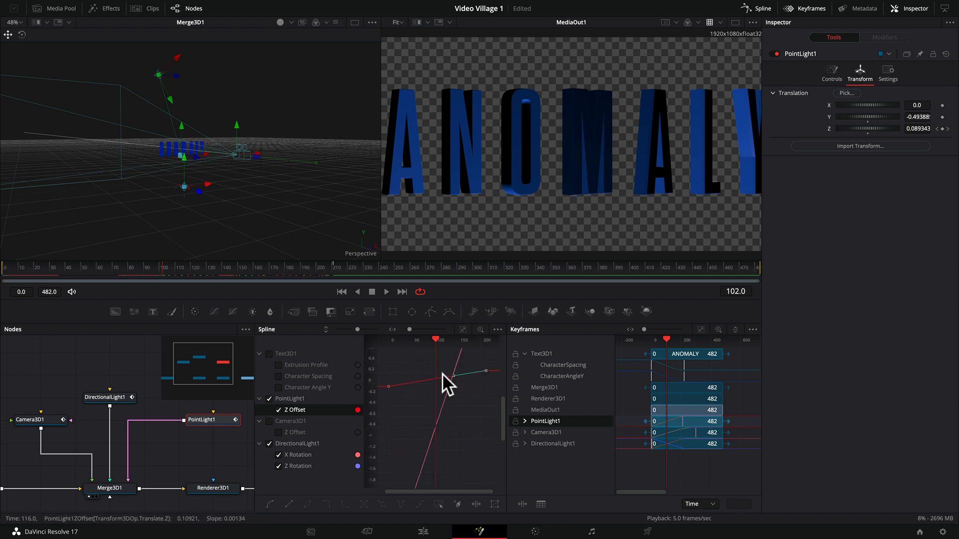
pyautogui.press('s')
# - Smooth the end keyframes of DirectionalLight1's Z Rotation and X Rotation curves
pyautogui.click(298, 455)
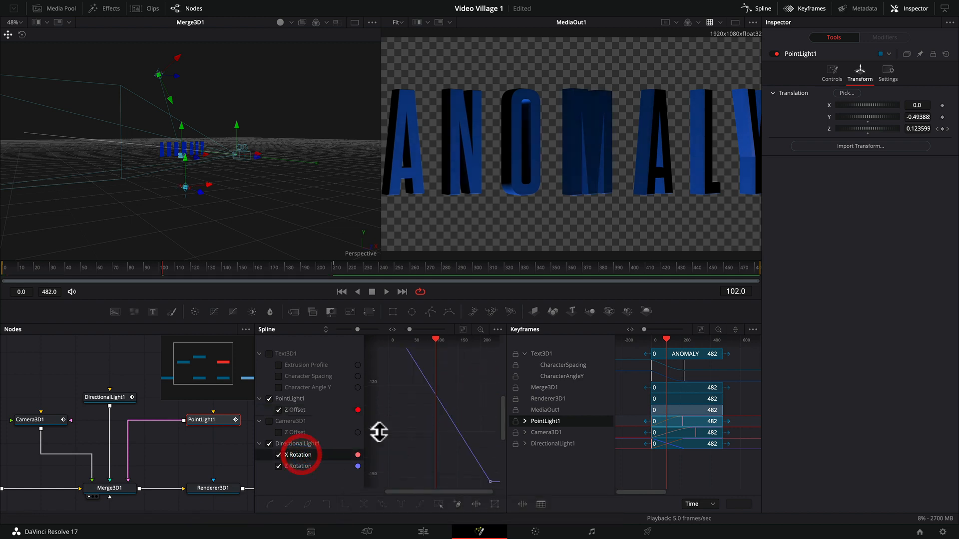
pyautogui.click(463, 329)
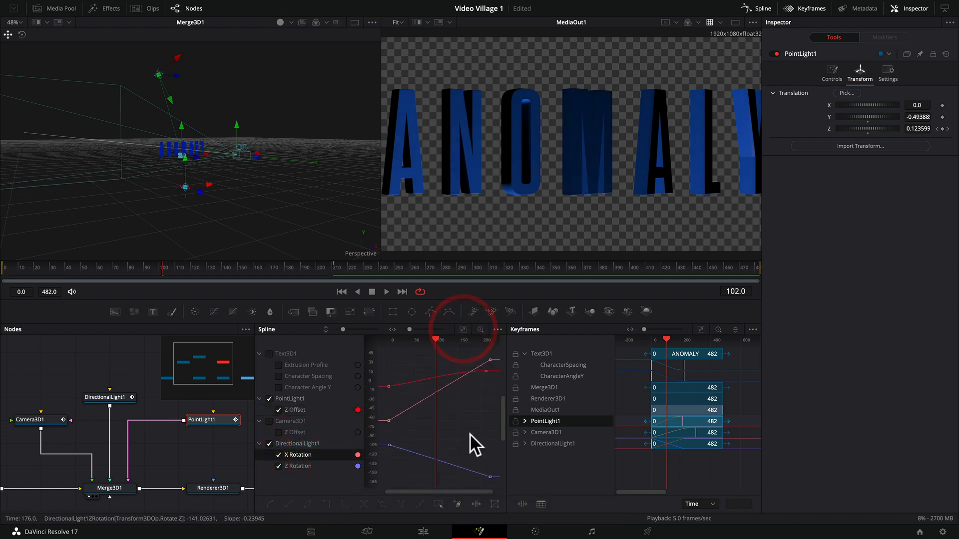
pyautogui.click(488, 477)
pyautogui.press('s')
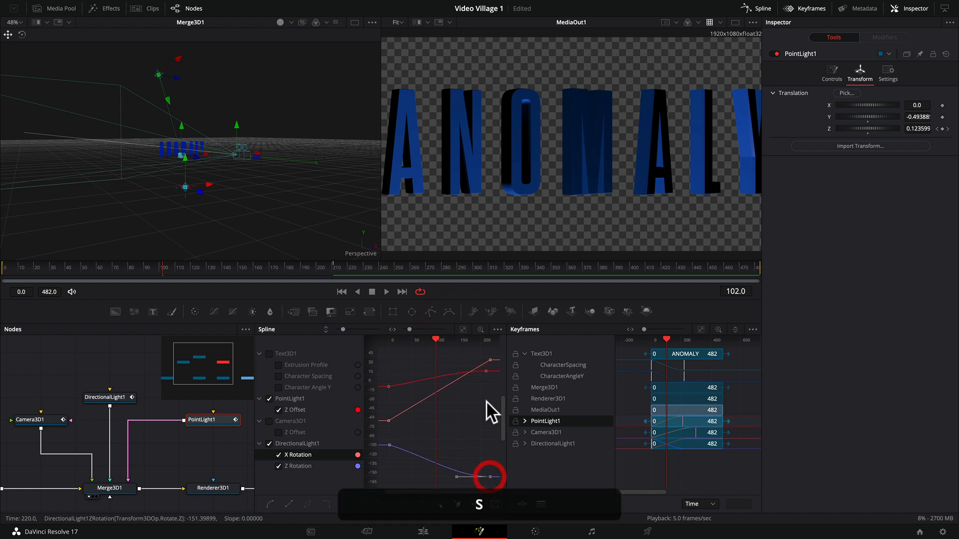
pyautogui.click(489, 360)
pyautogui.press('s')
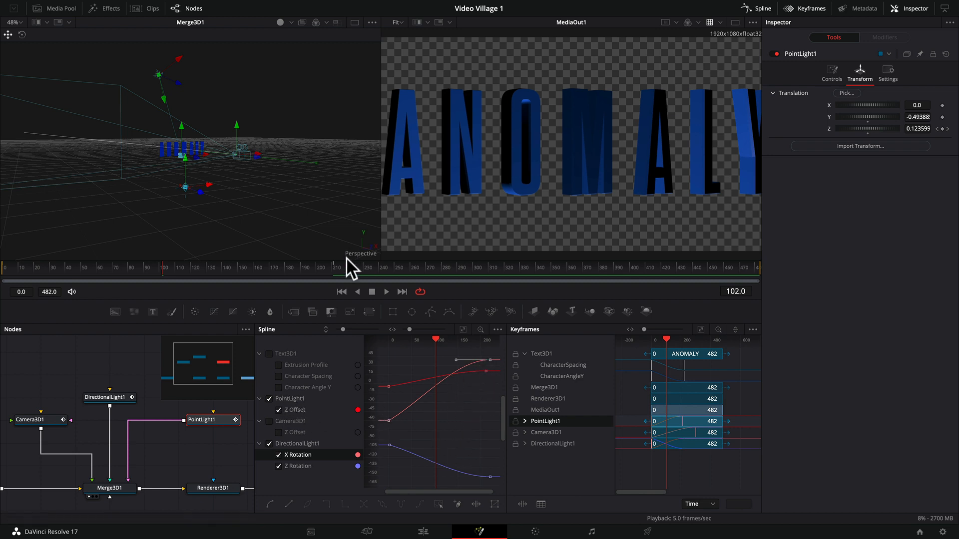
# - Go to frame 212 and close the Keyframes and Spline editors
pyautogui.moveTo(323, 267)
pyautogui.mouseDown()
pyautogui.moveTo(156, 264)
pyautogui.moveTo(334, 267)
pyautogui.mouseUp()
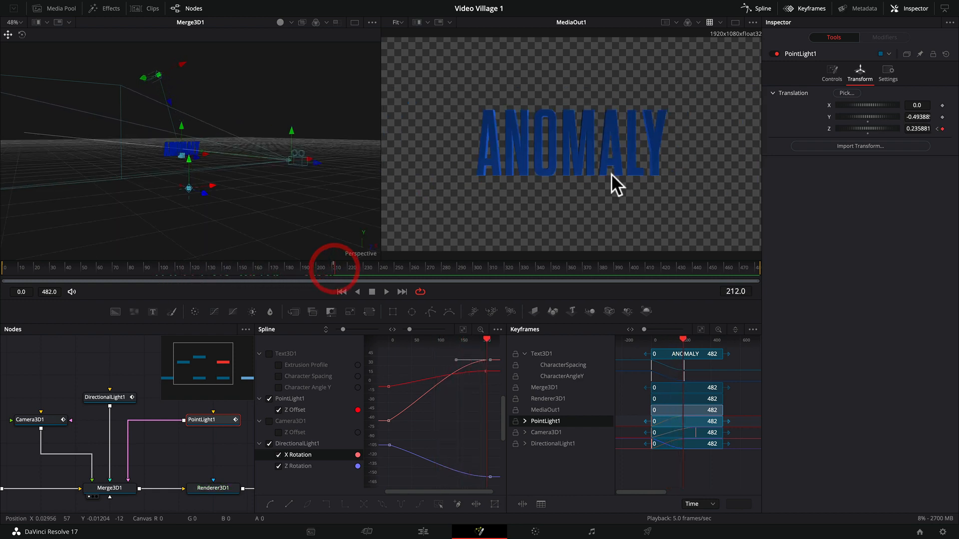
pyautogui.click(806, 6)
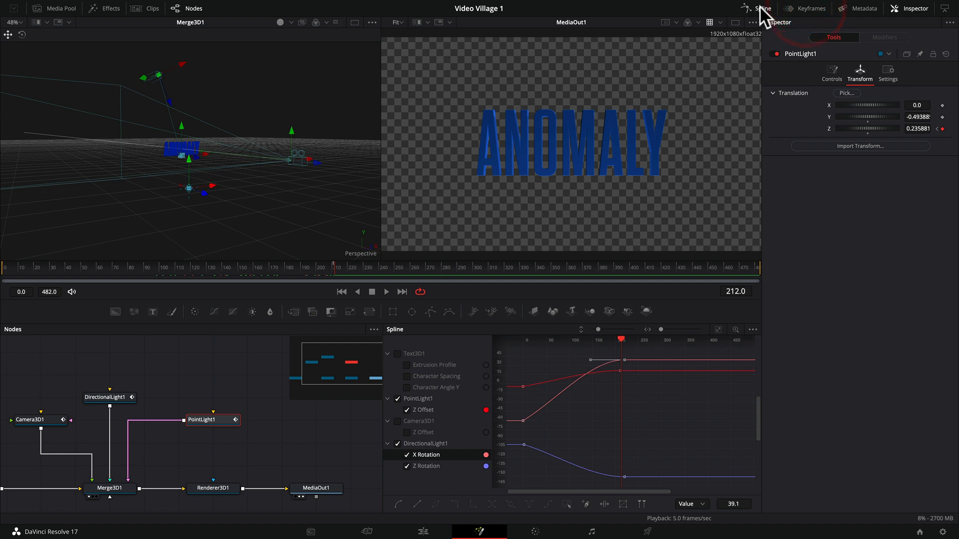
pyautogui.click(760, 6)
# - Place the DirectionalLight1 node directly above PointLight1 and deselect all nodes
pyautogui.hscroll(-10, 333, 373)
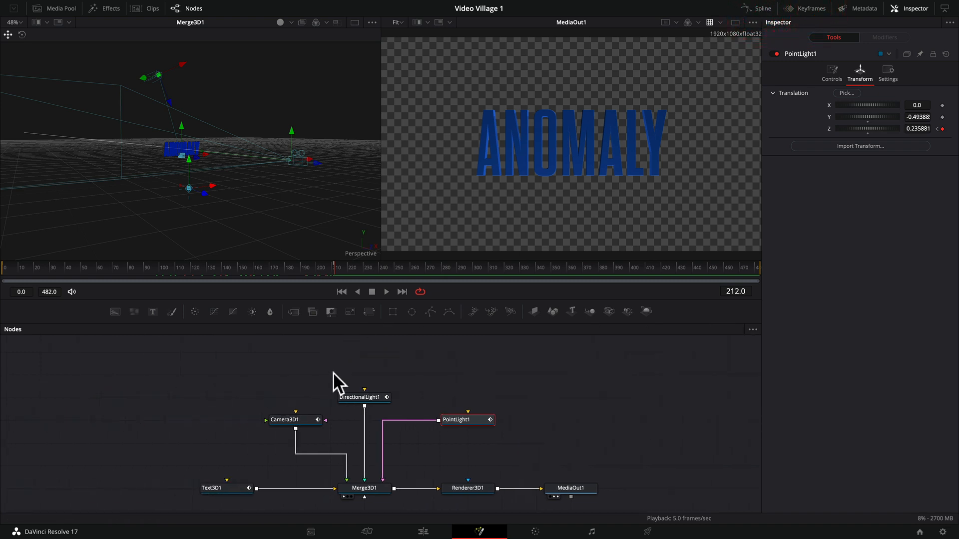
pyautogui.moveTo(369, 394); pyautogui.dragTo(463, 390)
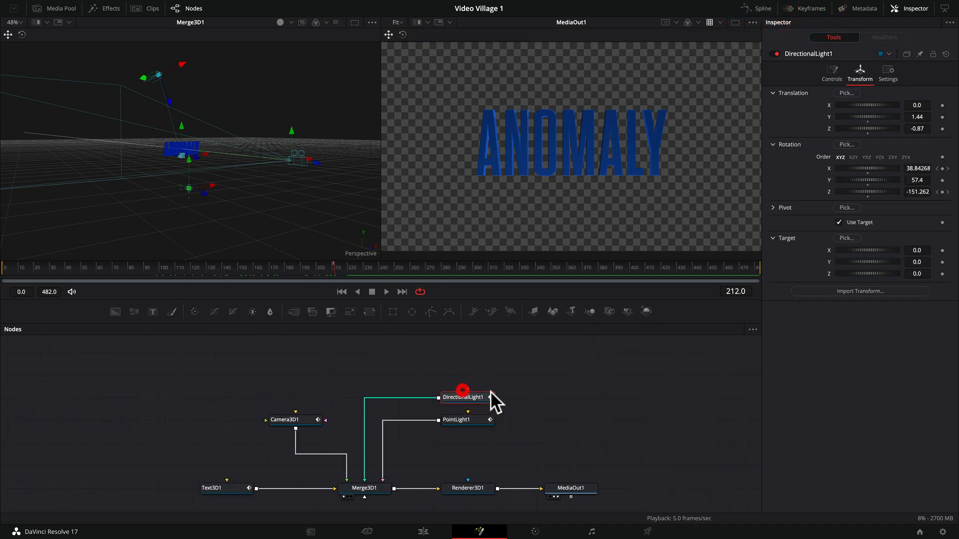
pyautogui.click(456, 356)
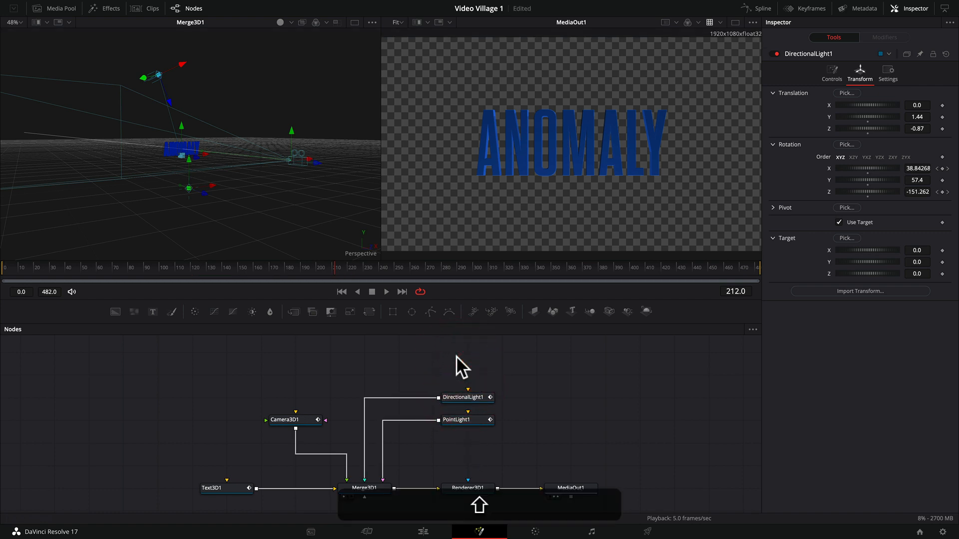
# - Add an Underlay around the DirectionalLight1 and PointLight1 nodes and select both lights together with it
pyautogui.hotkey('shift', 'space')
pyautogui.write('under')
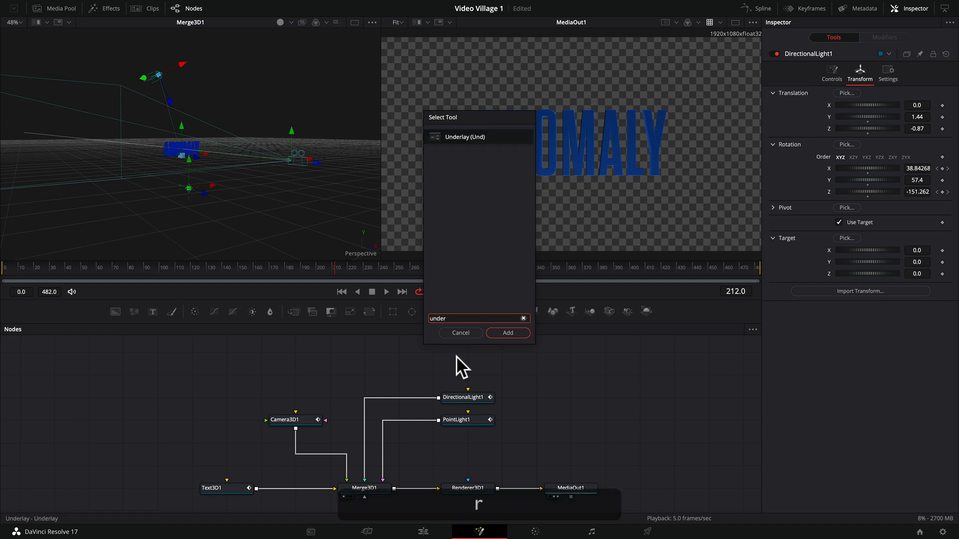
pyautogui.click(512, 331)
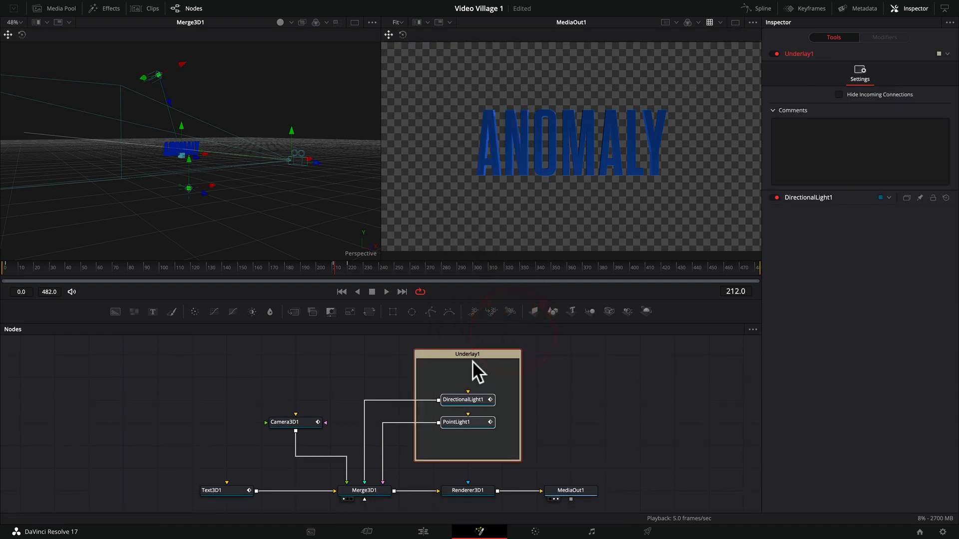
pyautogui.moveTo(433, 360)
pyautogui.mouseDown()
pyautogui.moveTo(467, 361)
pyautogui.moveTo(425, 343)
pyautogui.moveTo(492, 365)
pyautogui.moveTo(450, 357)
pyautogui.mouseUp()
pyautogui.click(479, 422)
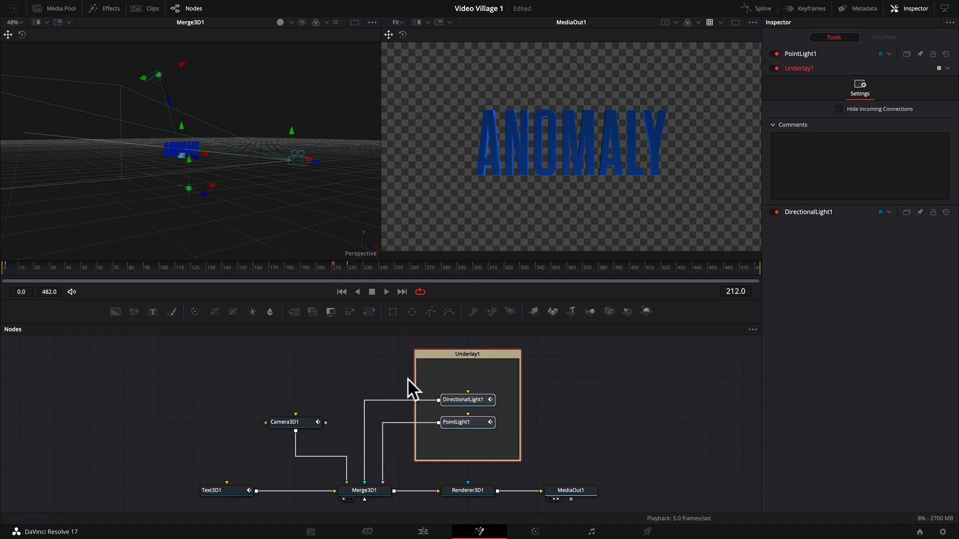
# - Reposition the underlay with both light nodes higher in the node graph, above the Renderer3D1 node
pyautogui.hotkey('alt', 'shift')
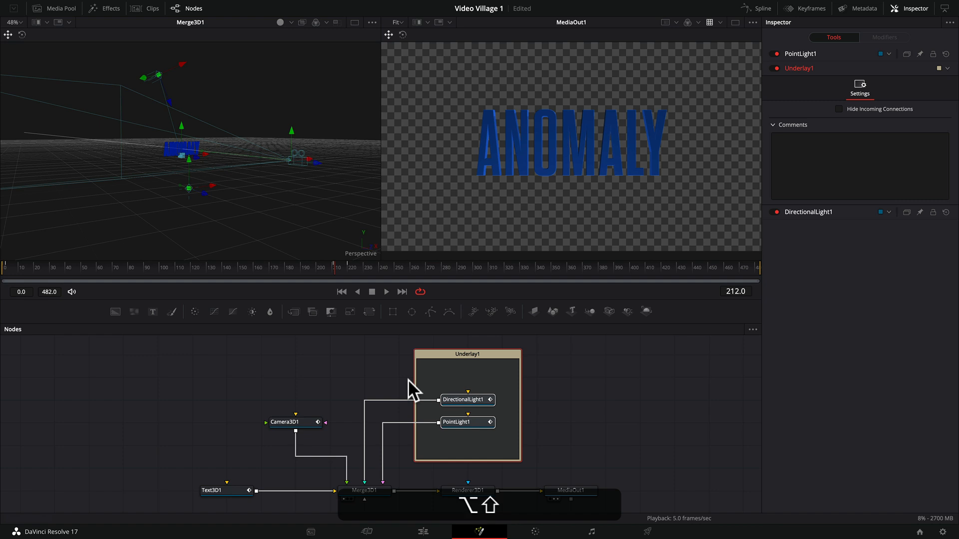
pyautogui.scroll(-5, 408, 380)
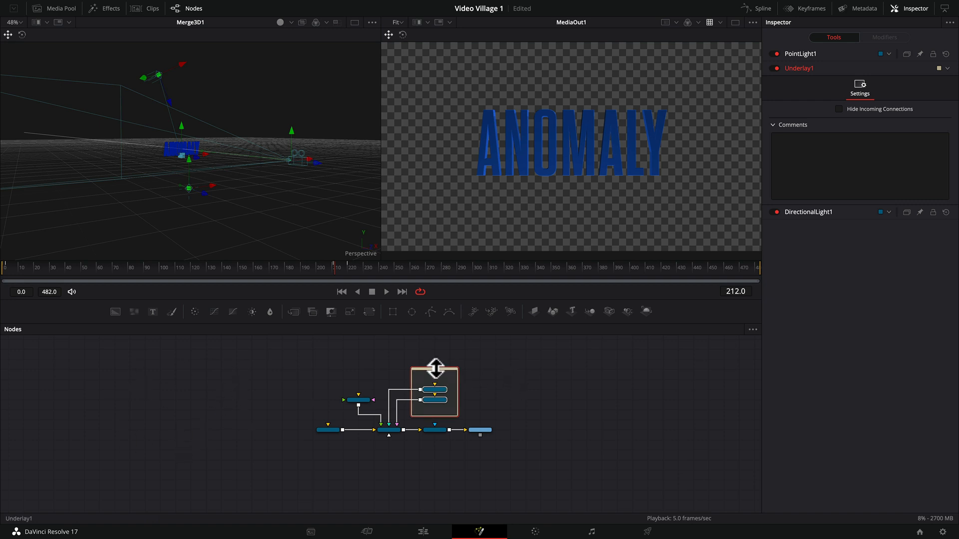
pyautogui.moveTo(438, 368); pyautogui.dragTo(502, 359)
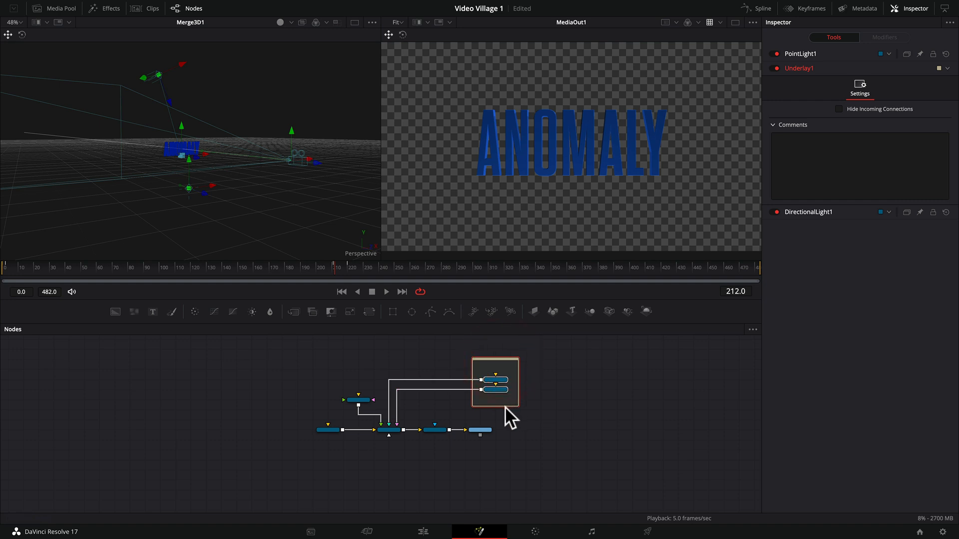
pyautogui.moveTo(499, 357); pyautogui.dragTo(457, 351)
pyautogui.click(452, 362)
pyautogui.scroll(5, 451, 361)
pyautogui.scroll(1, 452, 362)
# - Rename the underlay as Lighting, keeping the DirectionalLight1 node's name
pyautogui.rightClick(445, 352)
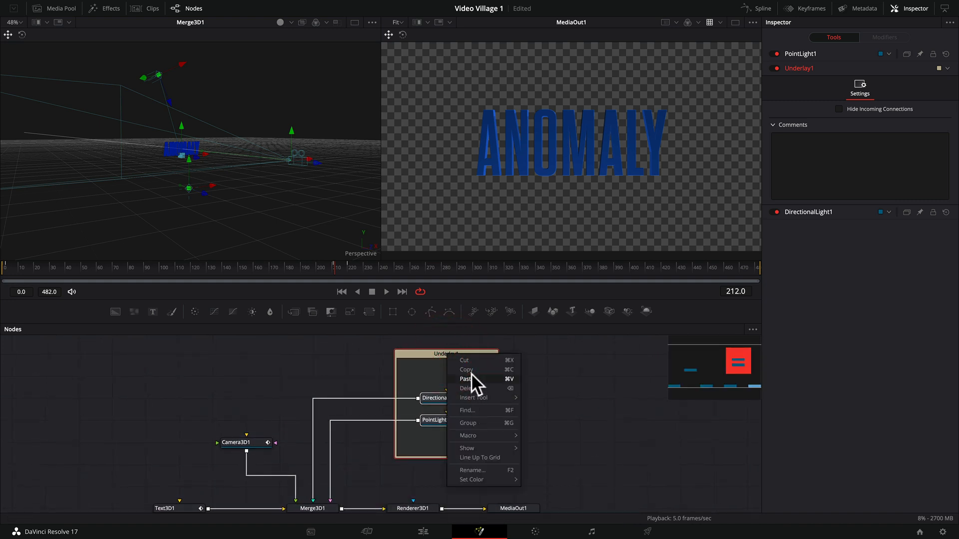
pyautogui.click(477, 468)
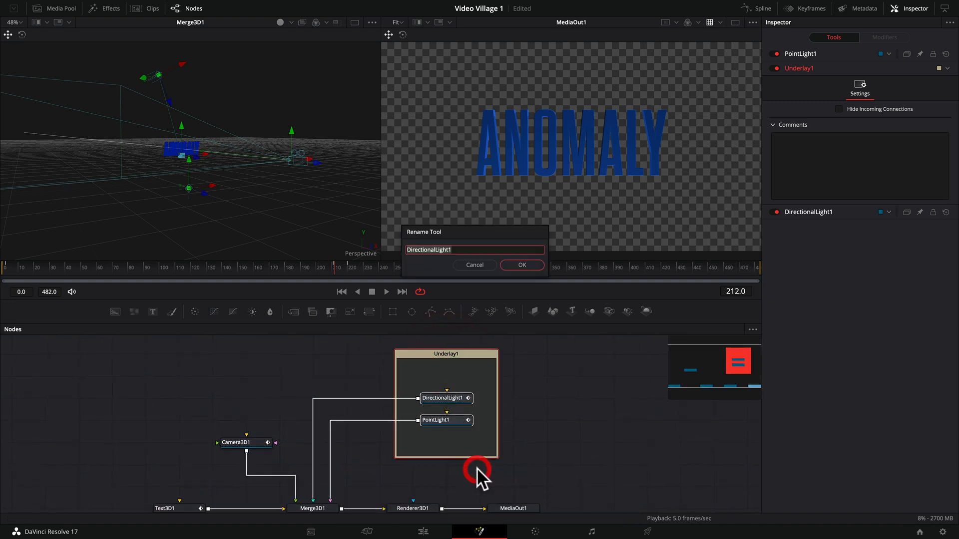
pyautogui.click(514, 263)
pyautogui.click(513, 263)
pyautogui.press('shift')
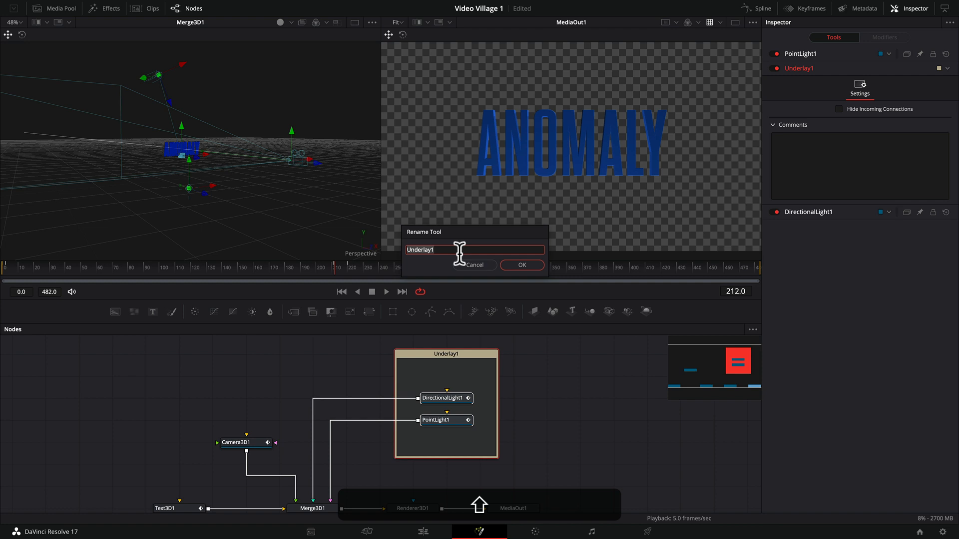
pyautogui.write('Lighting')
pyautogui.click(528, 263)
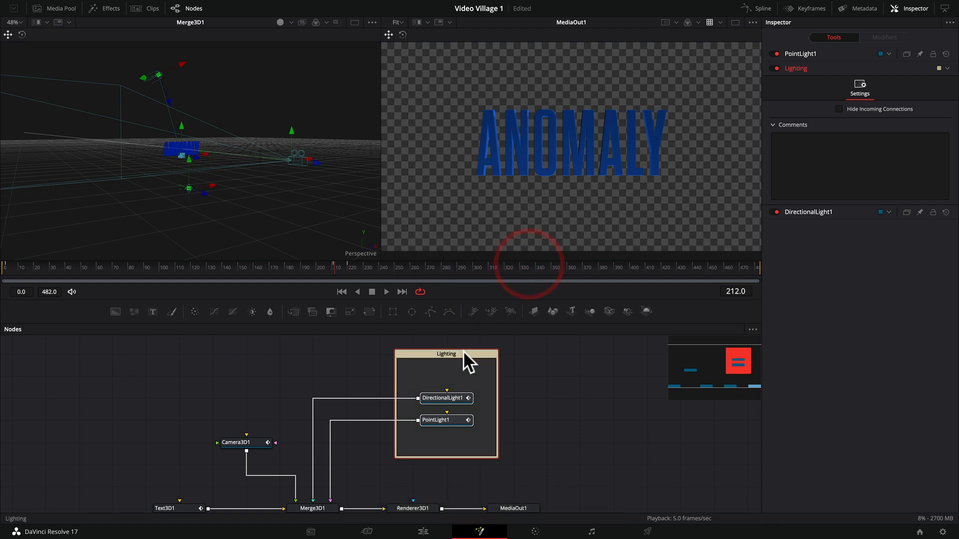
# - Set the Lighting underlay's color to Navy
pyautogui.rightClick(442, 353)
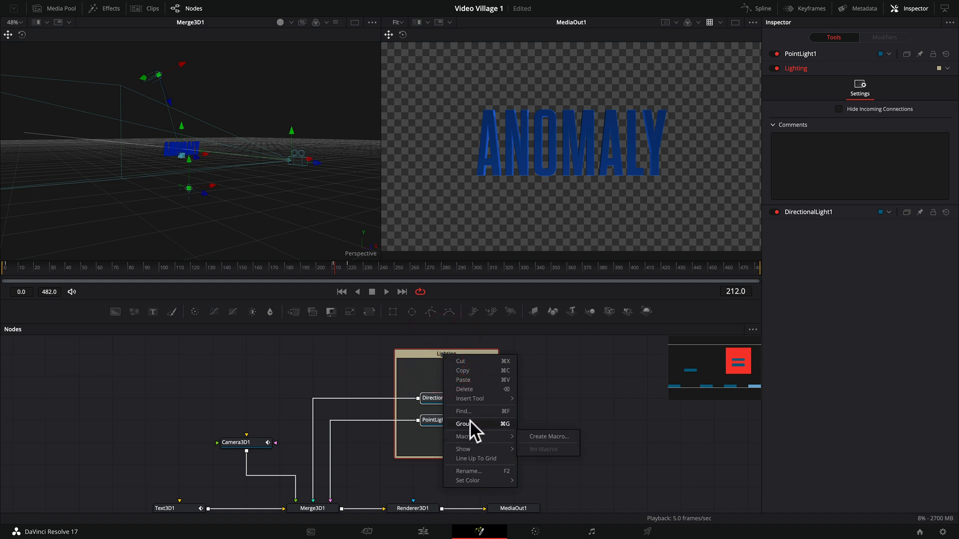
pyautogui.moveTo(479, 475)
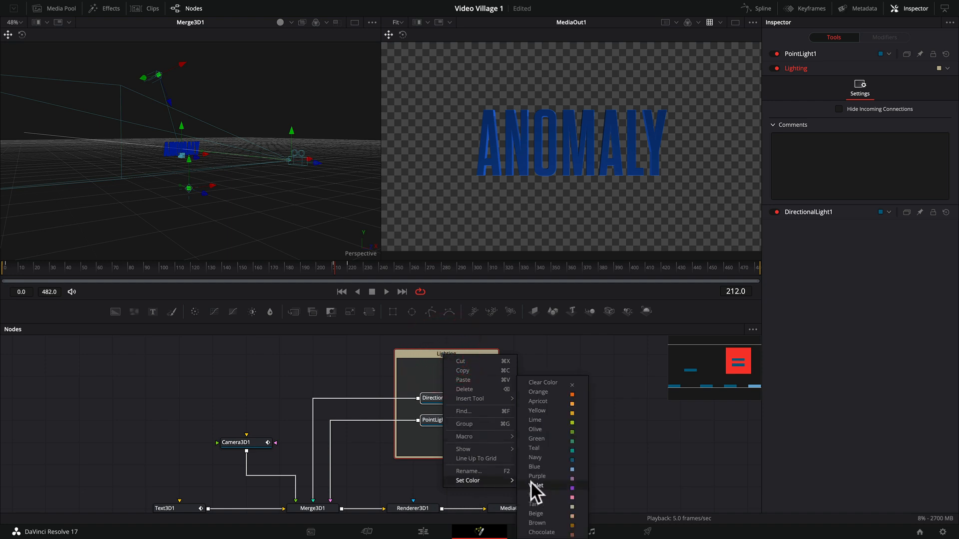
pyautogui.click(540, 456)
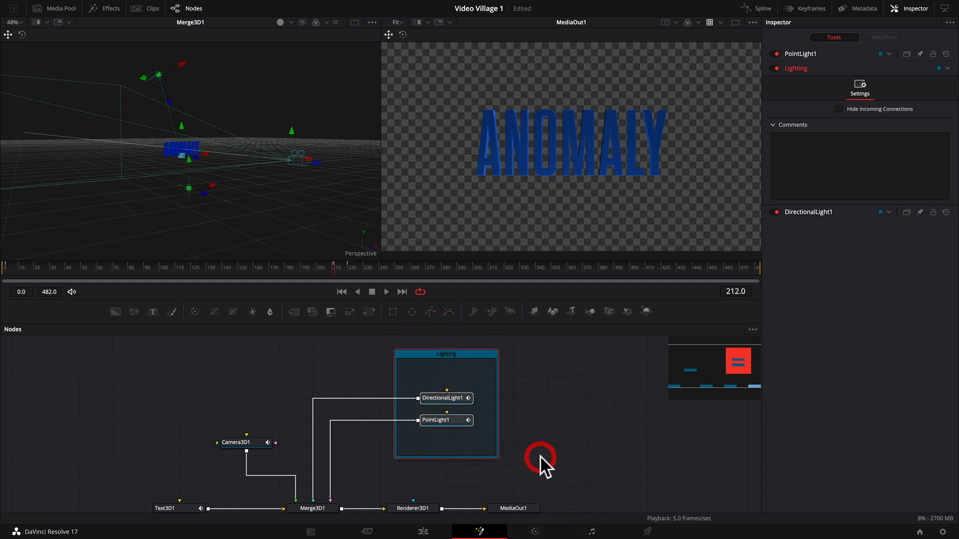
# - Review the settings of the Renderer3D1, Camera3D1, Text3D1, Merge3D1 and MediaOut1 nodes, and scrub the animation to frame 200
pyautogui.scroll(-3, 338, 385)
pyautogui.scroll(3, 349, 389)
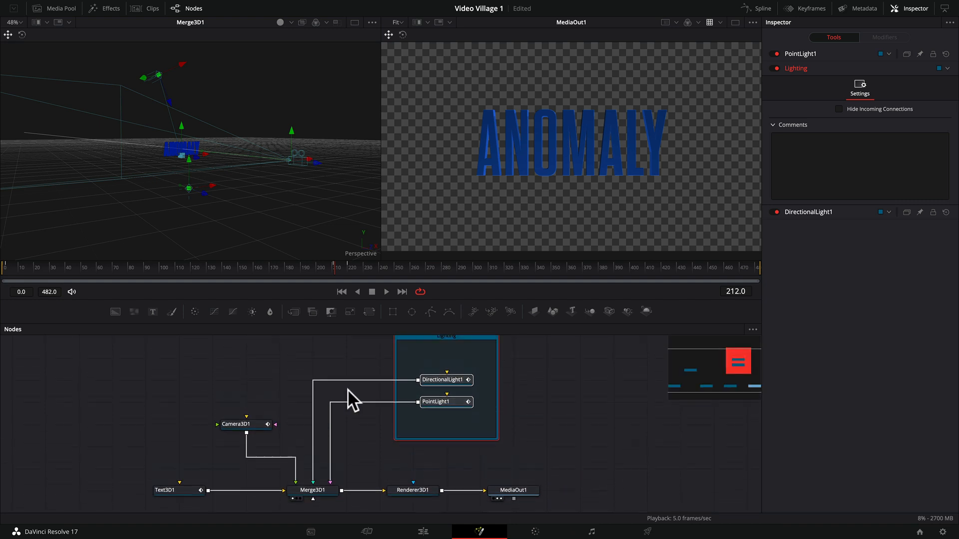
pyautogui.moveTo(442, 350)
pyautogui.mouseDown()
pyautogui.moveTo(400, 347)
pyautogui.moveTo(456, 353)
pyautogui.mouseUp()
pyautogui.scroll(-2, 285, 352)
pyautogui.click(313, 481)
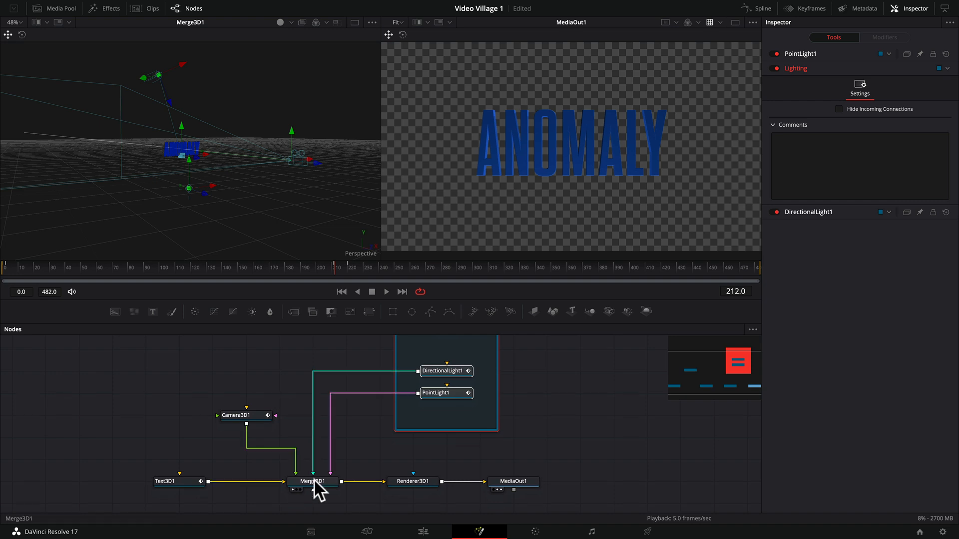
pyautogui.click(423, 481)
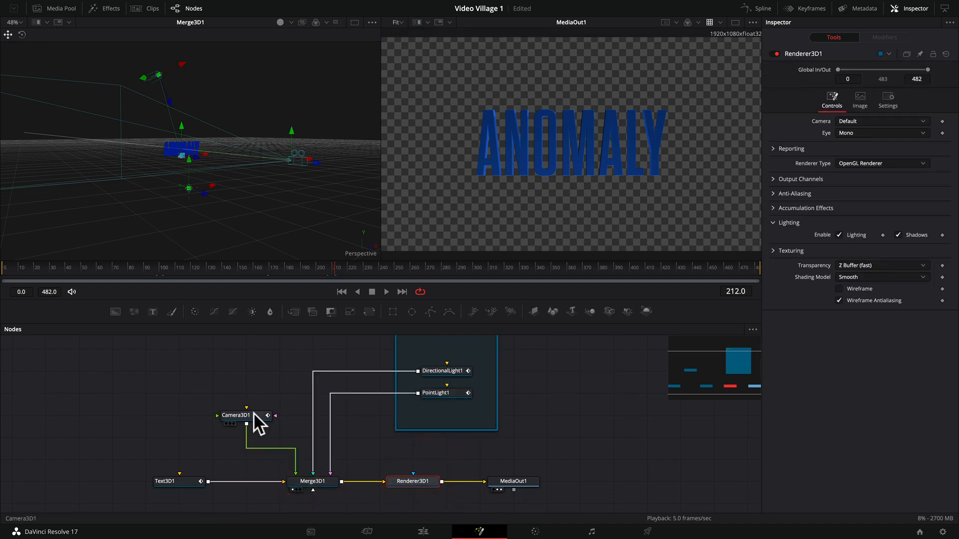
pyautogui.click(239, 414)
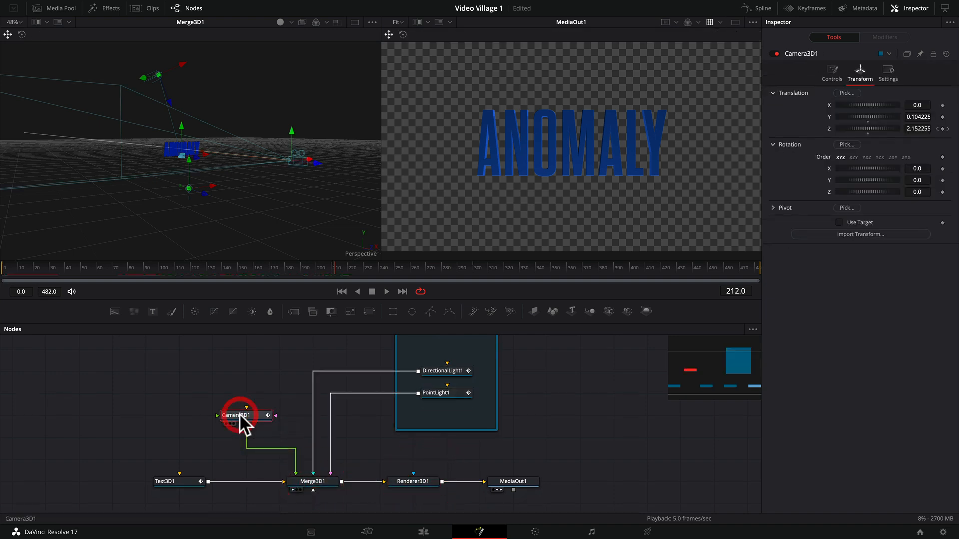
pyautogui.click(188, 480)
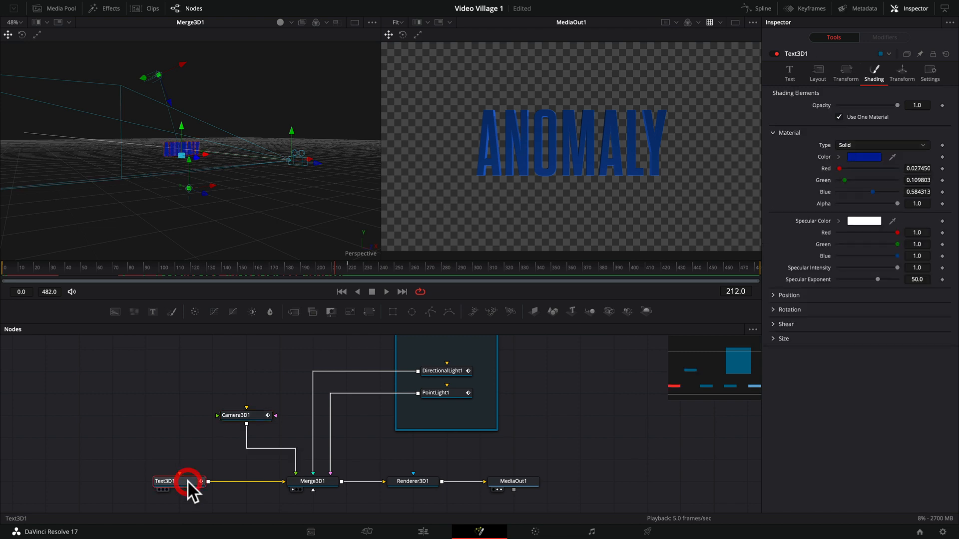
pyautogui.click(317, 482)
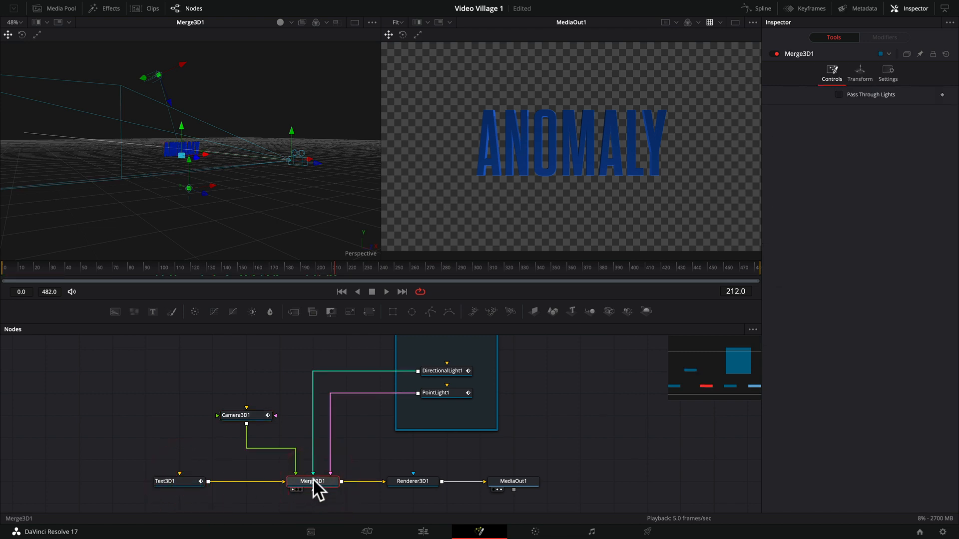
pyautogui.moveTo(85, 272); pyautogui.dragTo(317, 270)
pyautogui.click(415, 481)
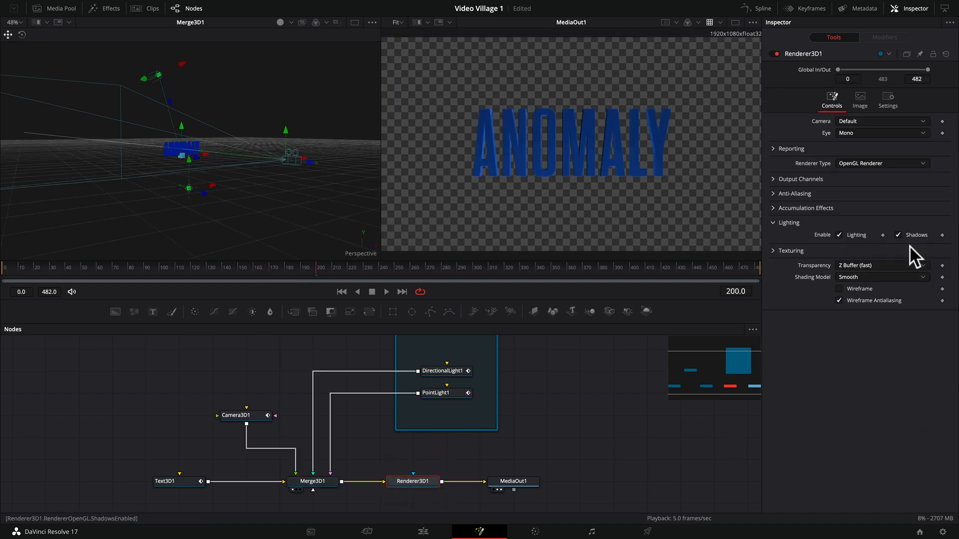
pyautogui.click(515, 480)
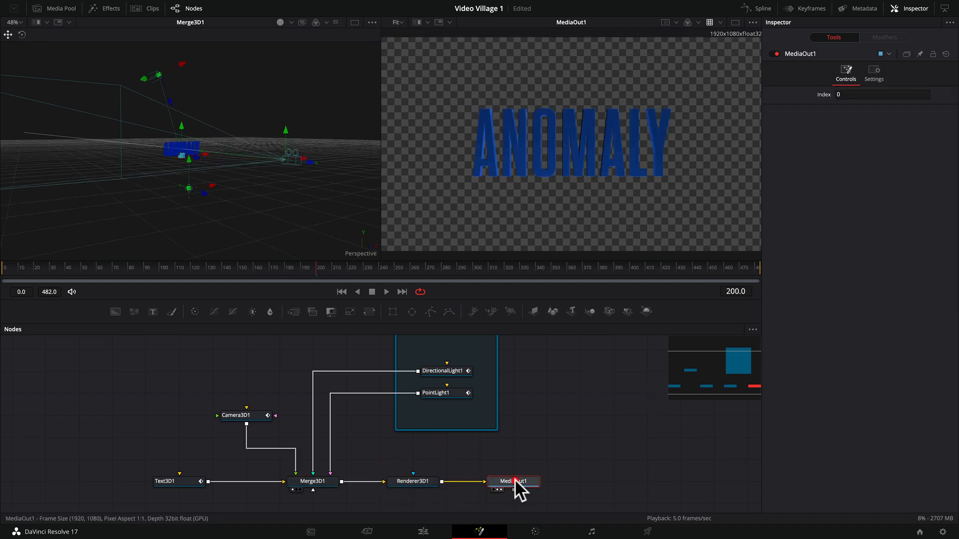
# - Switch to the Edit page and preview the last Fusion composition clip at 01:05:11:23
pyautogui.click(425, 532)
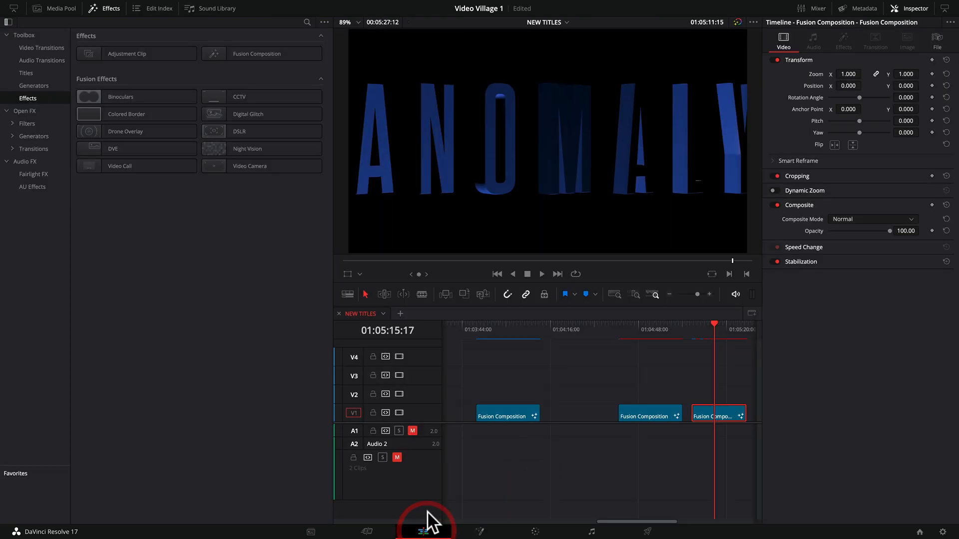
pyautogui.moveTo(706, 331)
pyautogui.mouseDown()
pyautogui.moveTo(693, 326)
pyautogui.moveTo(704, 326)
pyautogui.mouseUp()
pyautogui.hscroll(5, 654, 358)
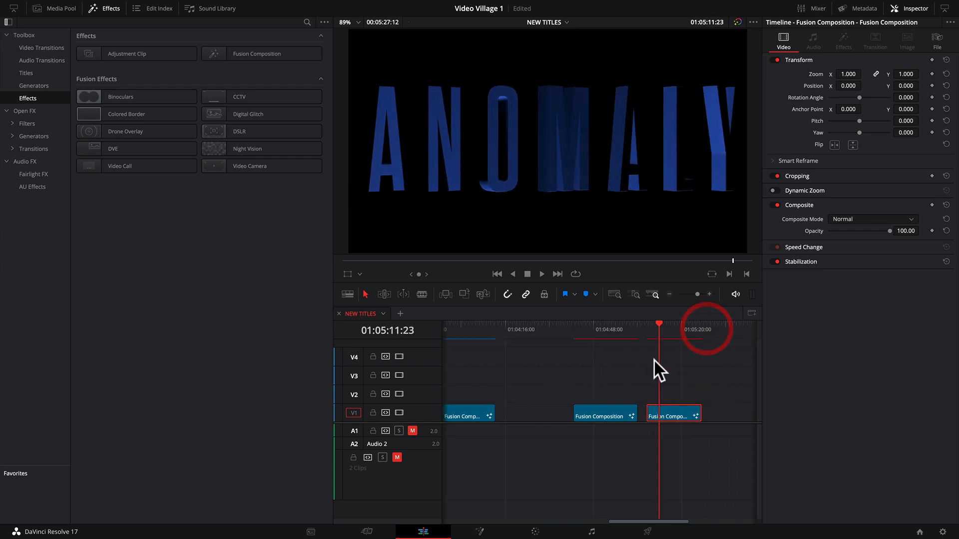
pyautogui.hscroll(2, 654, 377)
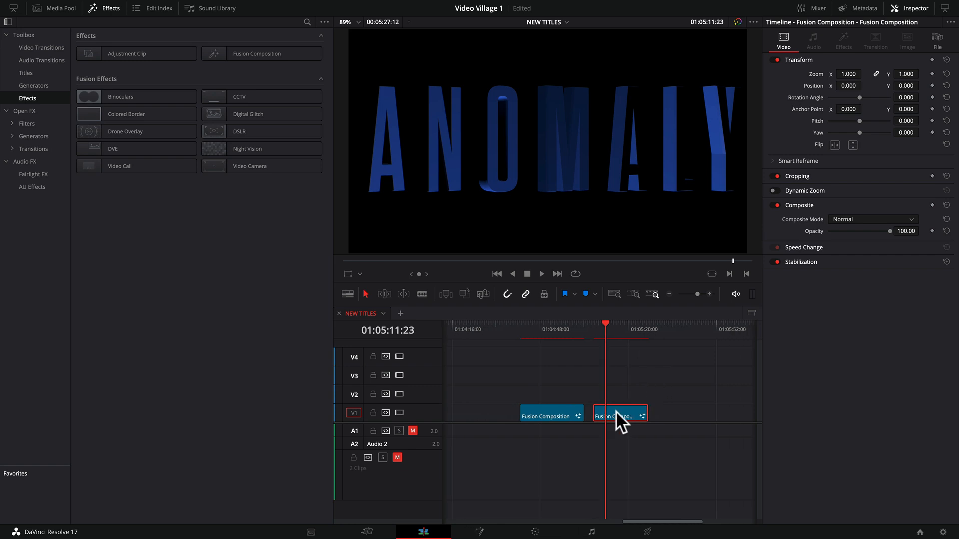
# - Switch to the Color page and set the title clip's Color Boost to 8.00 on node 01
pyautogui.click(536, 532)
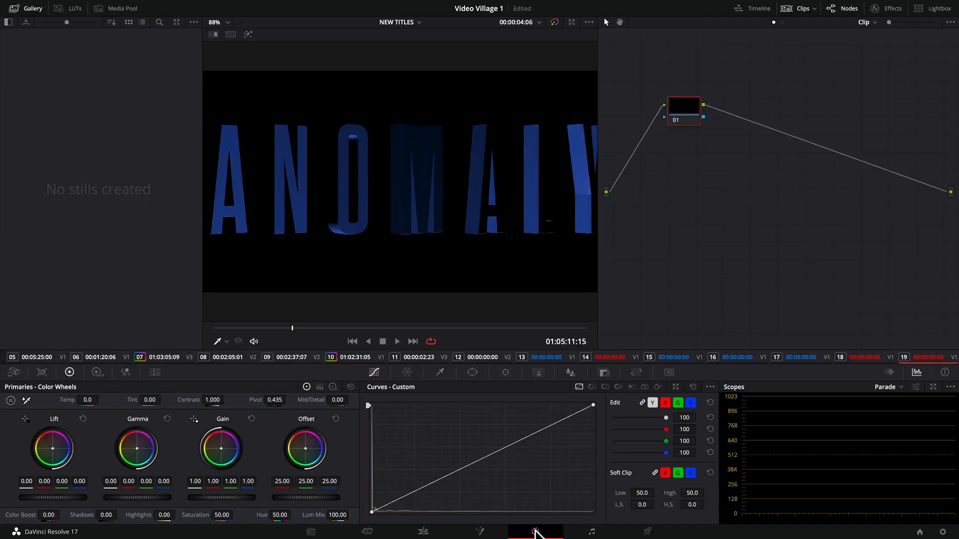
pyautogui.moveTo(49, 516); pyautogui.dragTo(56, 515)
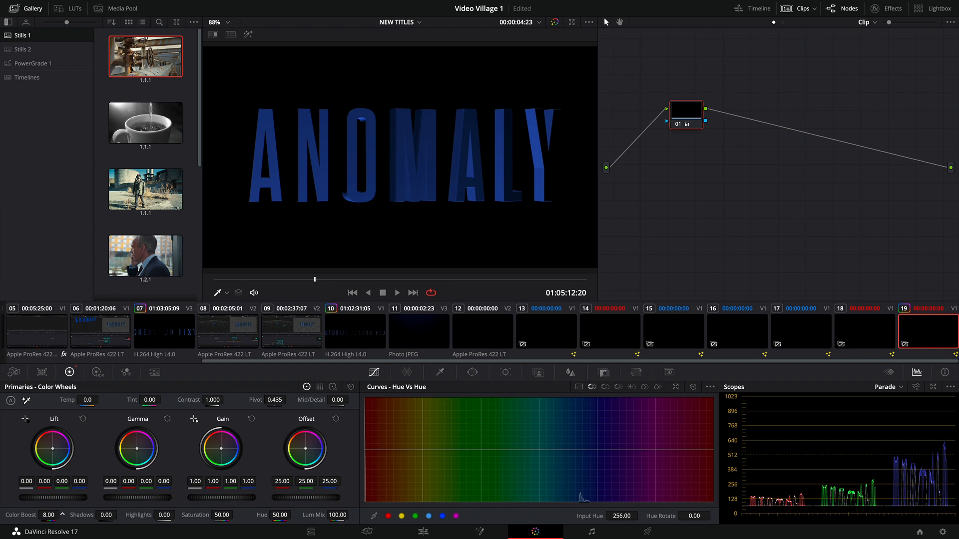
# - Add a serial node after node 01 and apply the Resolve FX Glow effect to it
pyautogui.click(688, 113)
pyautogui.hotkey('alt', 's')
pyautogui.click(894, 8)
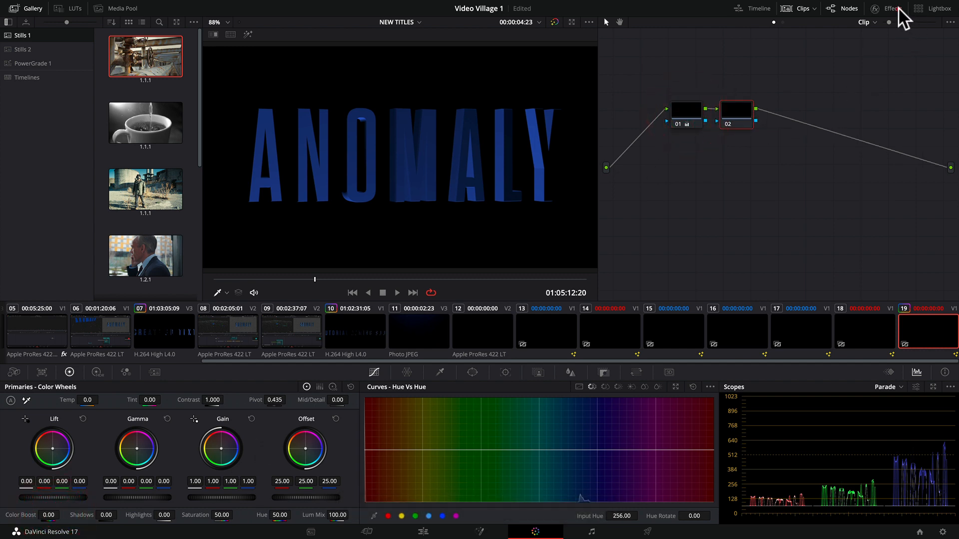
pyautogui.scroll(-8, 867, 124)
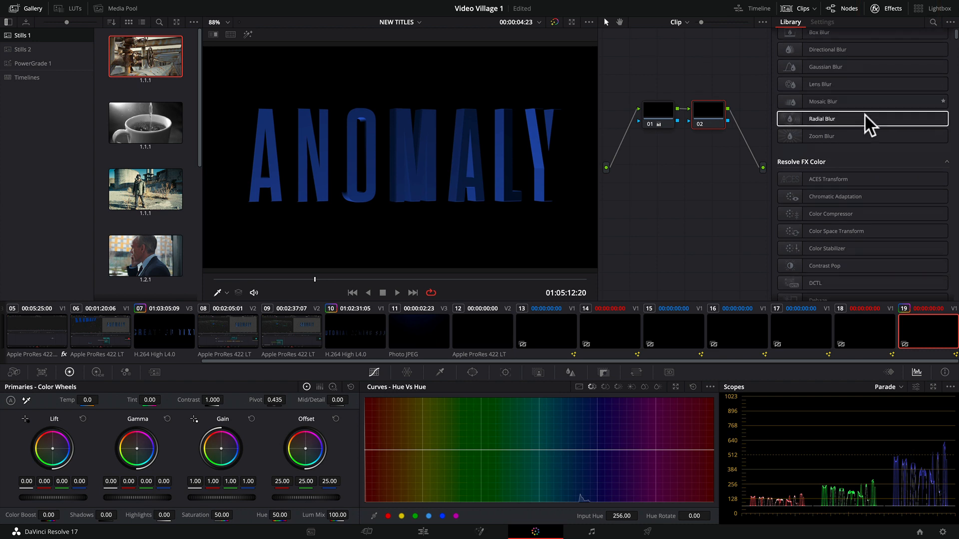
pyautogui.scroll(-5, 867, 124)
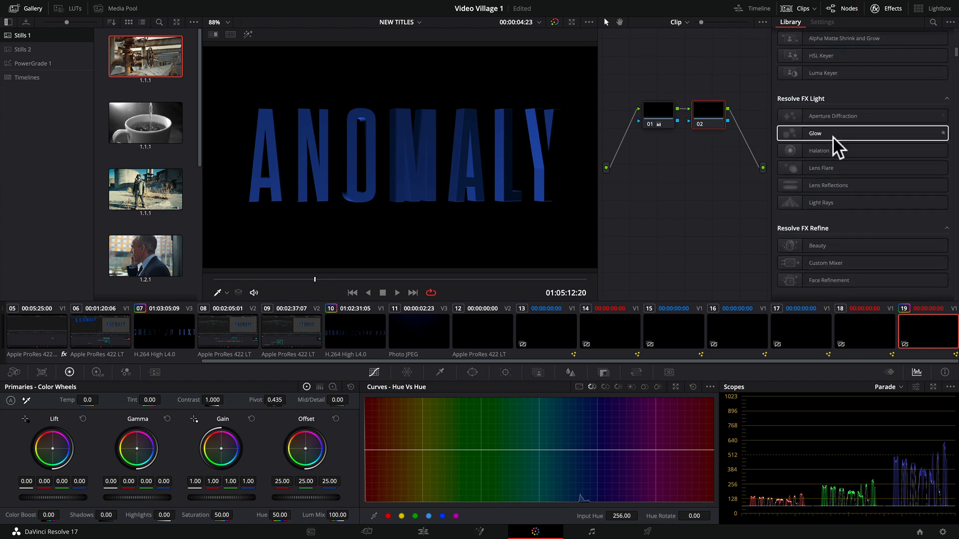
pyautogui.moveTo(831, 135); pyautogui.dragTo(711, 113)
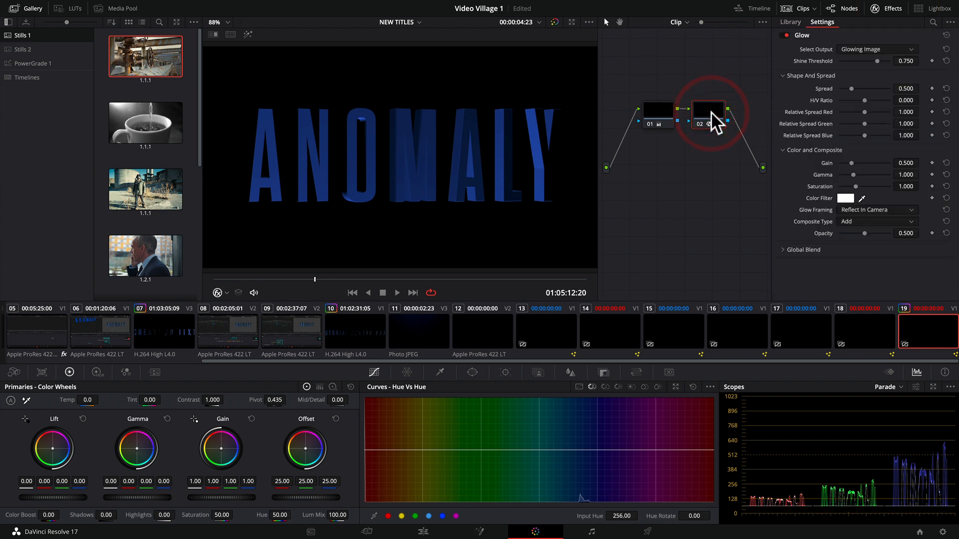
# - Set the Glow's Shine Threshold to 0.064 and Spread to 0.550, compare the grade with the node off and on, and close the effects library
pyautogui.moveTo(877, 62); pyautogui.dragTo(845, 60)
pyautogui.press('super+d')
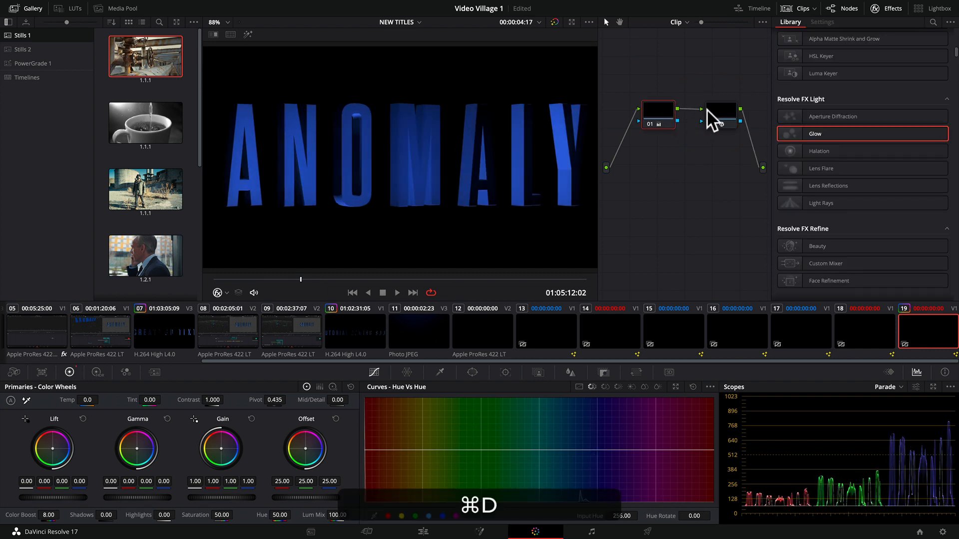
pyautogui.click(719, 111)
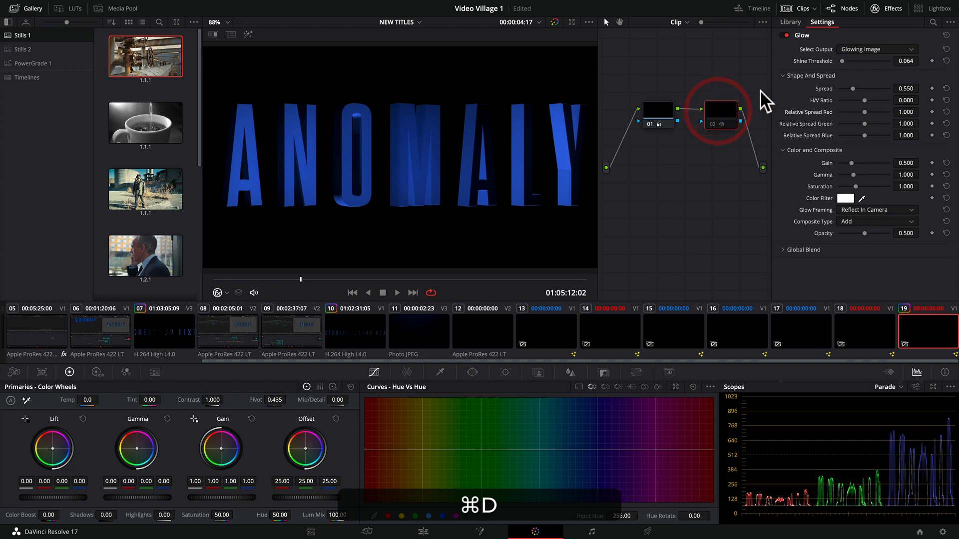
pyautogui.click(887, 10)
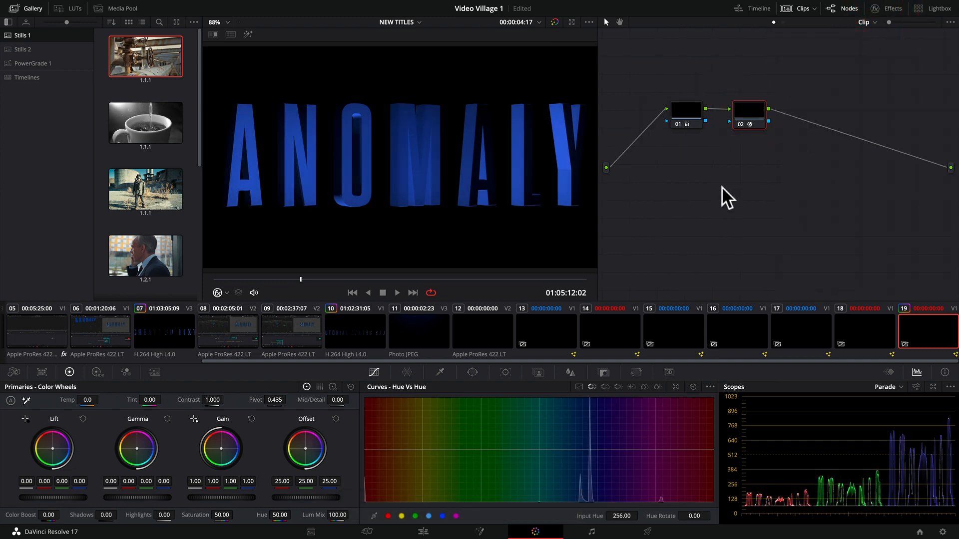
# - Return to the Edit page and scrub through the title clip to 01:05:14:04 to check the graded animation
pyautogui.click(423, 532)
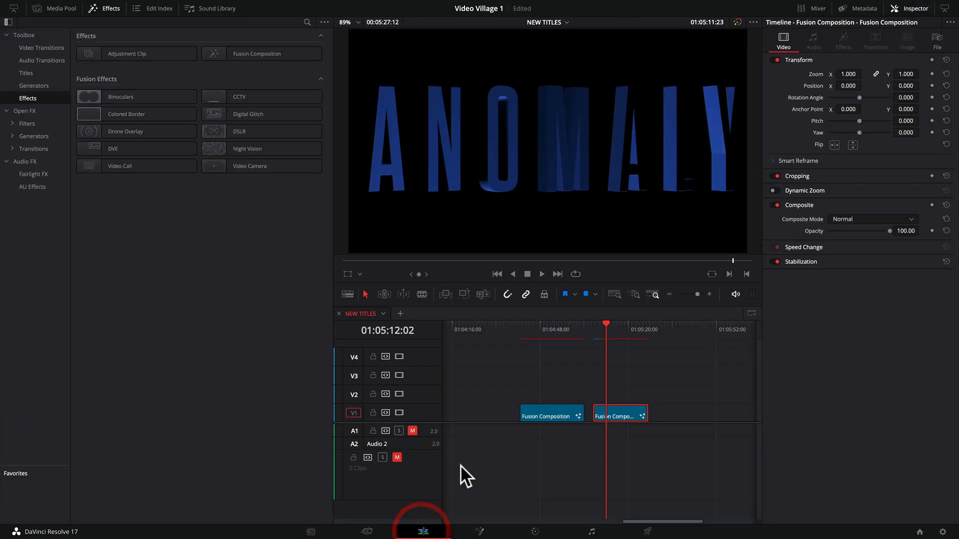
pyautogui.moveTo(604, 325); pyautogui.dragTo(548, 326)
pyautogui.moveTo(541, 325); pyautogui.dragTo(611, 331)
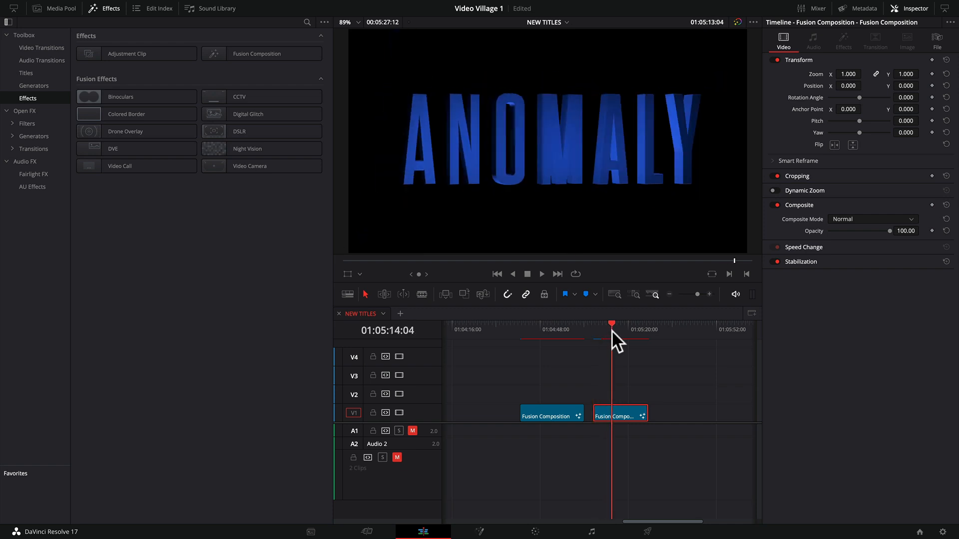
# - Paste the MD Slow 7.mov clip on V2 above the second title clip and preview the composite at 01:05:15:20
pyautogui.press('super+v')
pyautogui.moveTo(639, 391); pyautogui.dragTo(562, 389)
pyautogui.click(553, 327)
pyautogui.click(556, 329)
pyautogui.click(562, 328)
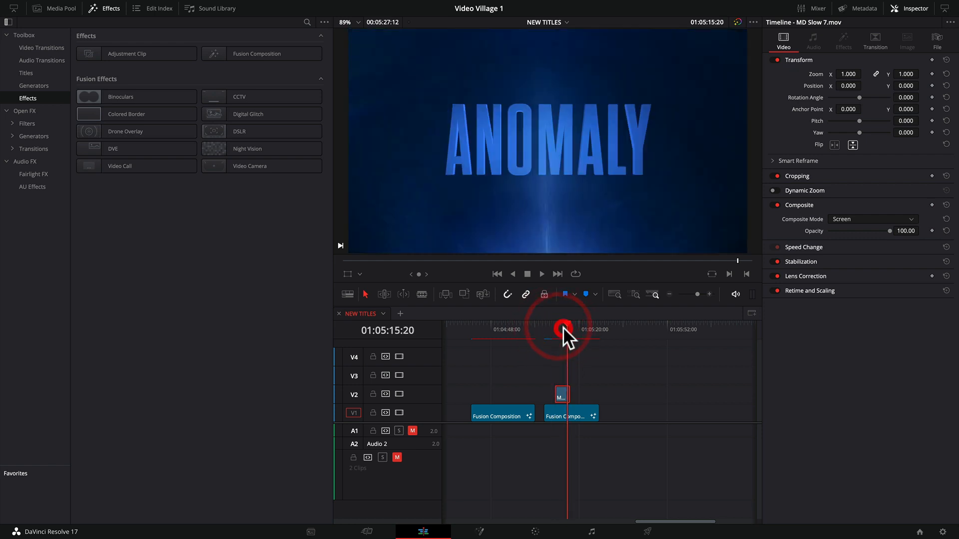
# - Move the MD Slow 7.mov clip on V2 to the start of the title clip below it and preview it at 01:05:10:01
pyautogui.press('super+equal')
pyautogui.press('super+equal')
pyautogui.press('super+equal')
pyautogui.click(502, 329)
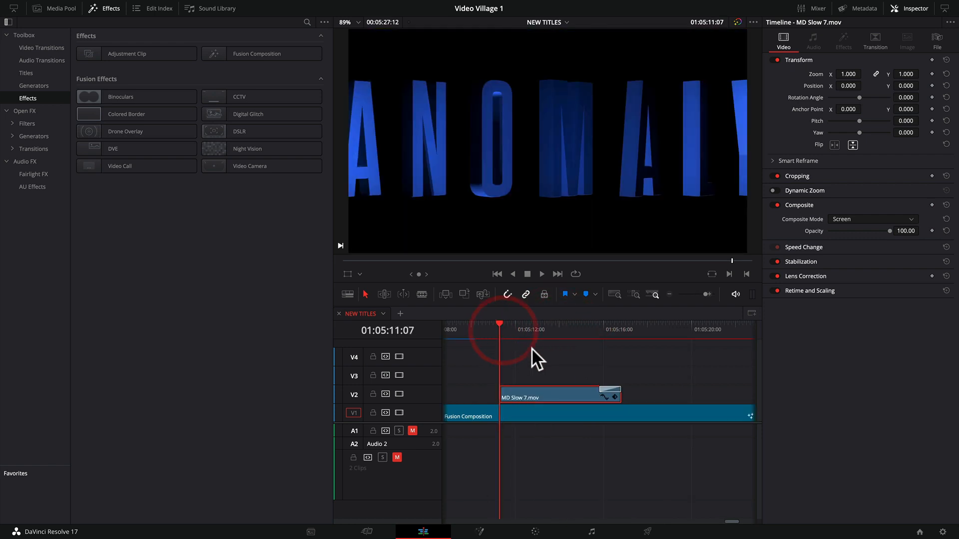
pyautogui.press('super+minus')
pyautogui.press('super+minus')
pyautogui.moveTo(621, 388); pyautogui.dragTo(584, 391)
pyautogui.moveTo(557, 330); pyautogui.dragTo(589, 328)
pyautogui.moveTo(618, 396); pyautogui.dragTo(649, 393)
pyautogui.moveTo(589, 325)
pyautogui.mouseDown()
pyautogui.moveTo(615, 326)
pyautogui.moveTo(567, 325)
pyautogui.moveTo(585, 325)
pyautogui.mouseUp()
pyautogui.click(582, 393)
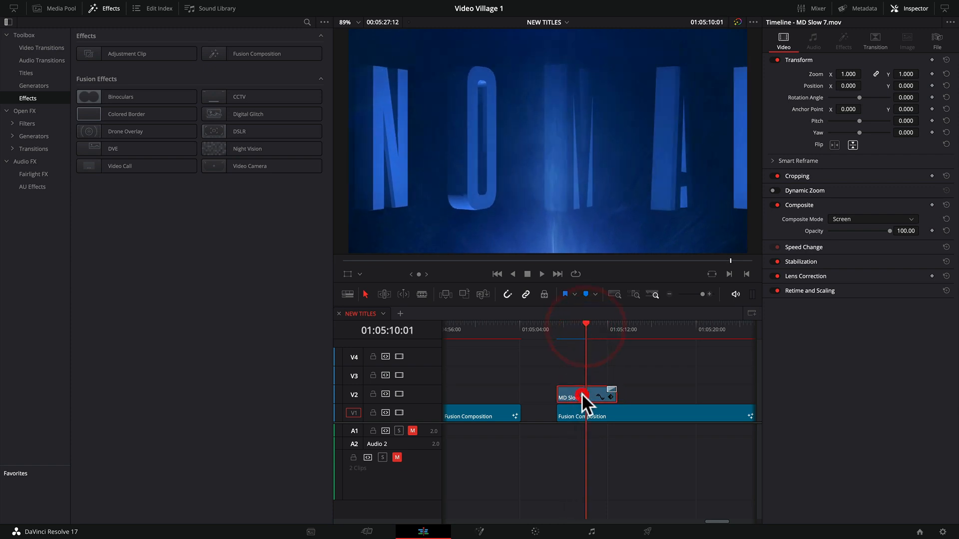
# - Set the MD Slow 7.mov clip's composite mode to Screen and lower its opacity slightly
pyautogui.click(845, 219)
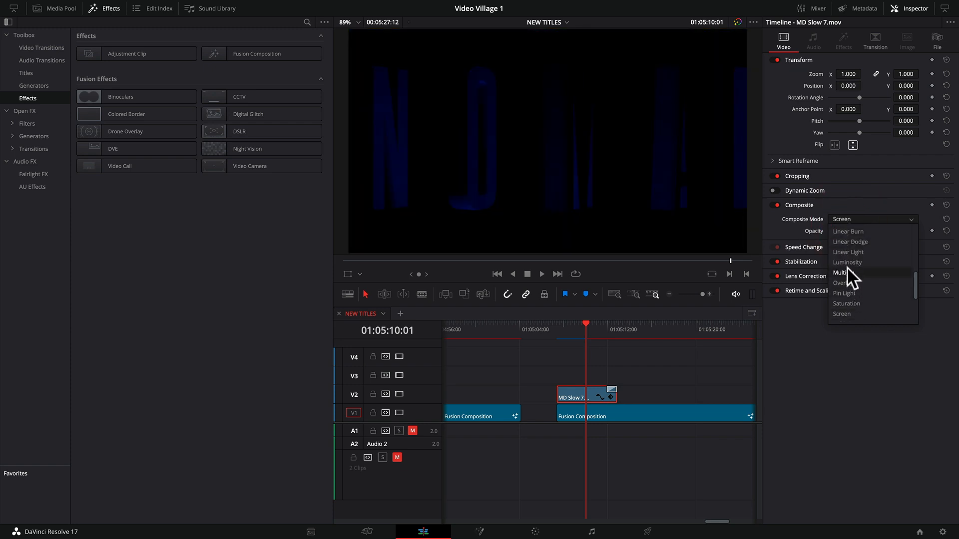
pyautogui.click(844, 313)
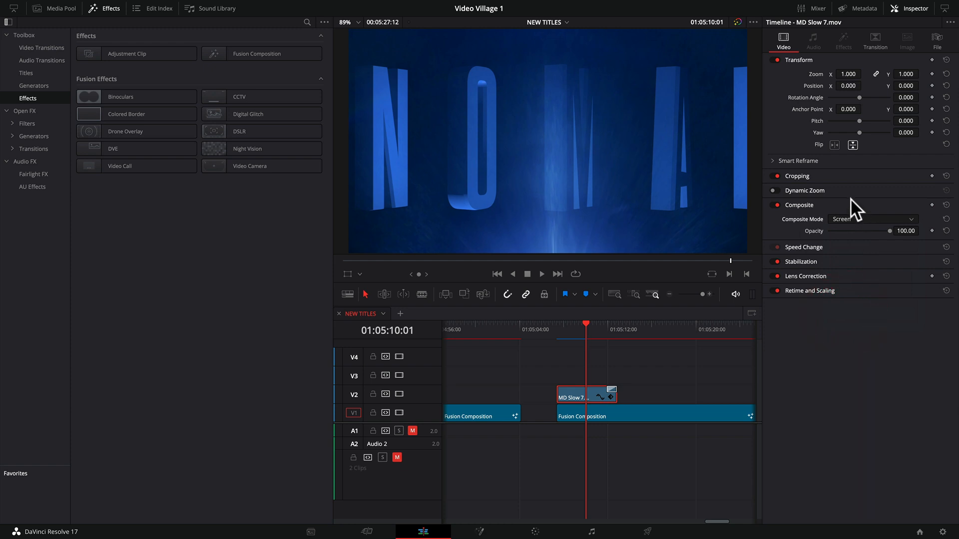
pyautogui.moveTo(889, 228)
pyautogui.mouseDown()
pyautogui.moveTo(859, 227)
pyautogui.moveTo(885, 228)
pyautogui.mouseUp()
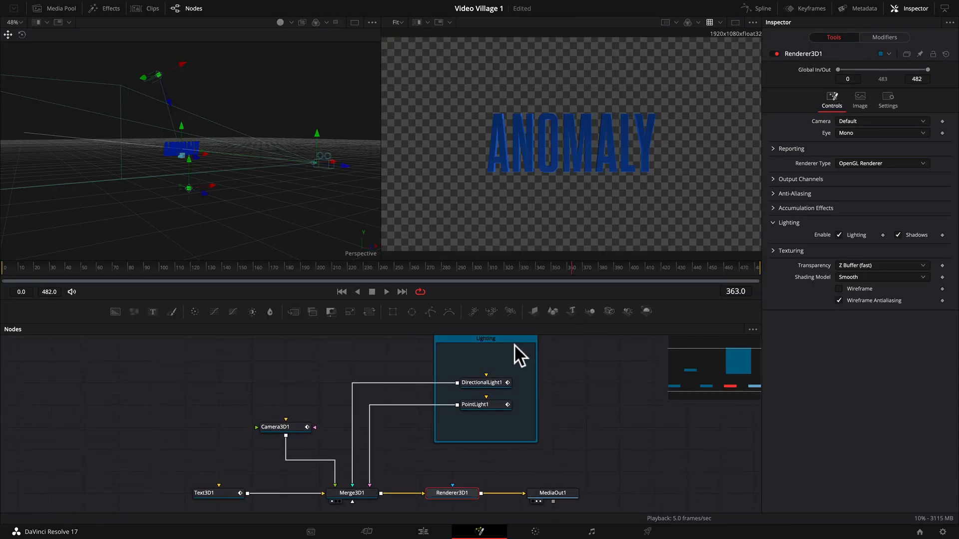
# - On the Fusion page, reposition the Lighting group lower in the node graph above Renderer3D1 and go to frame 302
pyautogui.moveTo(490, 338); pyautogui.dragTo(454, 361)
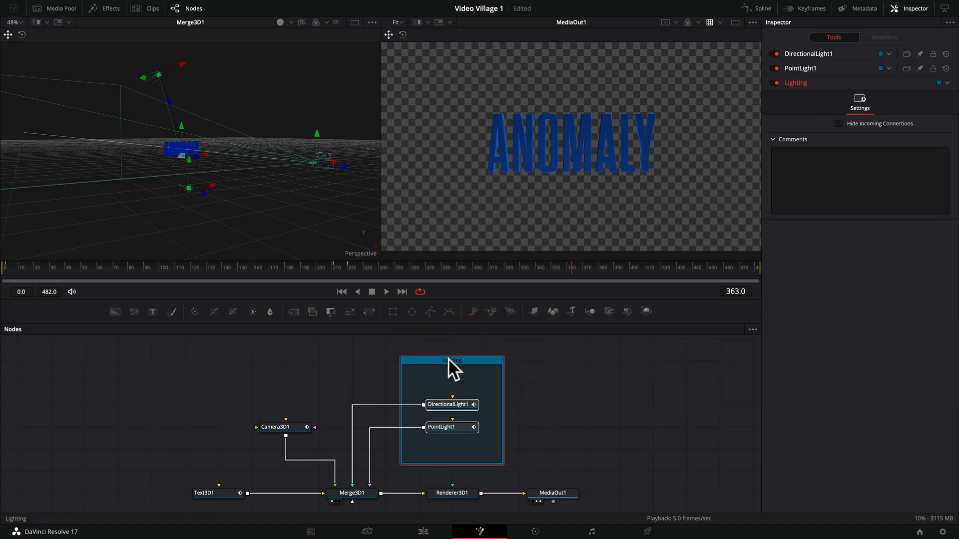
pyautogui.moveTo(445, 358)
pyautogui.mouseDown()
pyautogui.moveTo(409, 358)
pyautogui.moveTo(464, 364)
pyautogui.moveTo(466, 350)
pyautogui.moveTo(463, 361)
pyautogui.mouseUp()
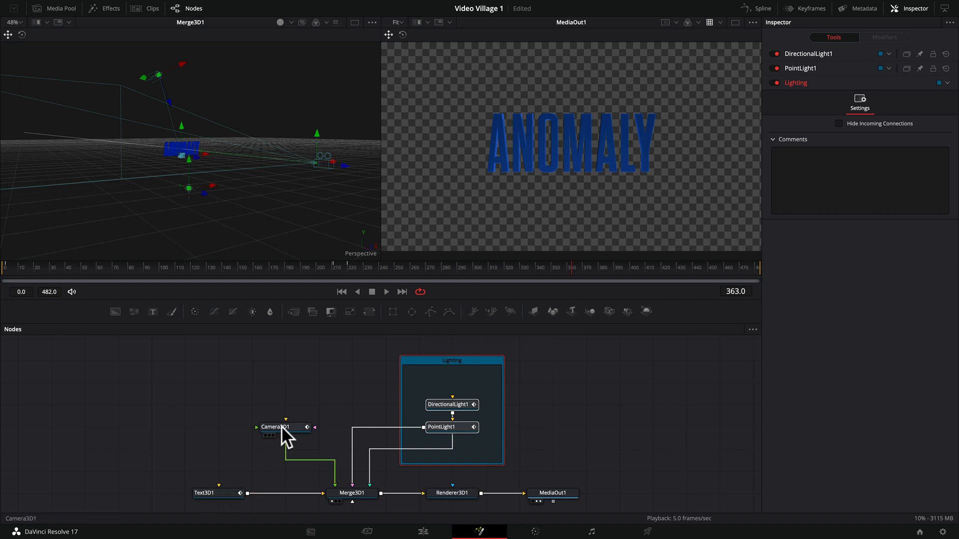
pyautogui.moveTo(448, 402)
pyautogui.mouseDown()
pyautogui.moveTo(451, 385)
pyautogui.moveTo(449, 394)
pyautogui.mouseUp()
pyautogui.click(449, 393)
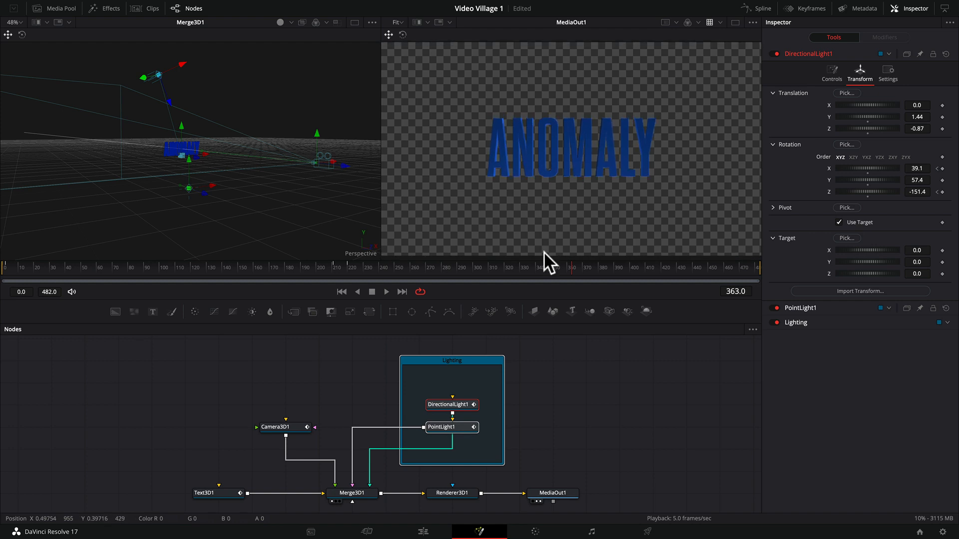
pyautogui.moveTo(350, 266); pyautogui.dragTo(475, 268)
pyautogui.scroll(-1, 557, 427)
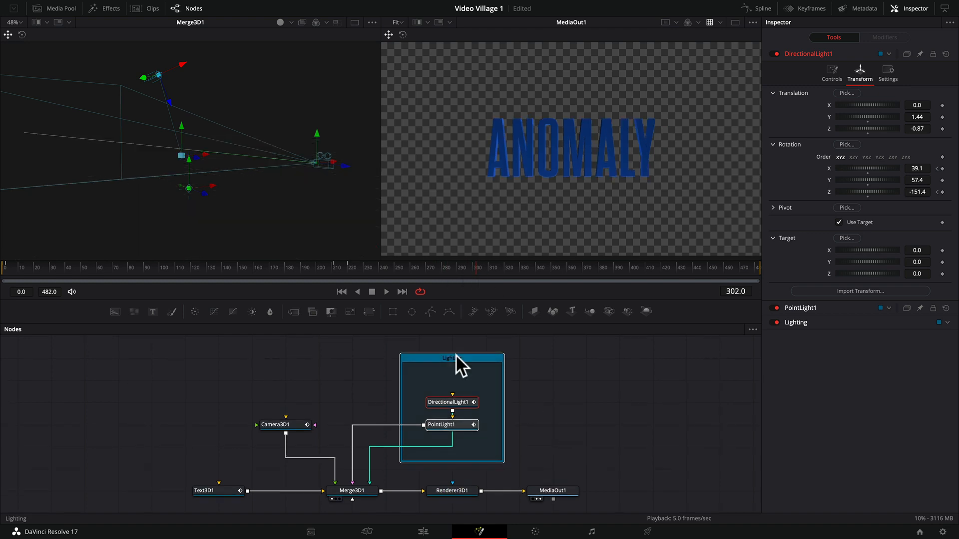
pyautogui.moveTo(444, 355); pyautogui.dragTo(477, 353)
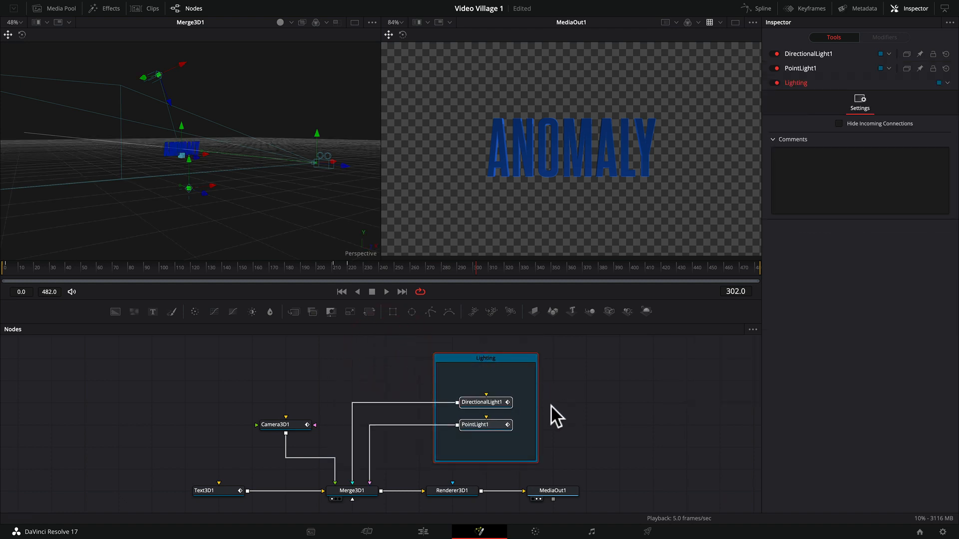
# - Review the Text3D1 node's shading settings and select the Lighting group with its two light nodes
pyautogui.click(213, 489)
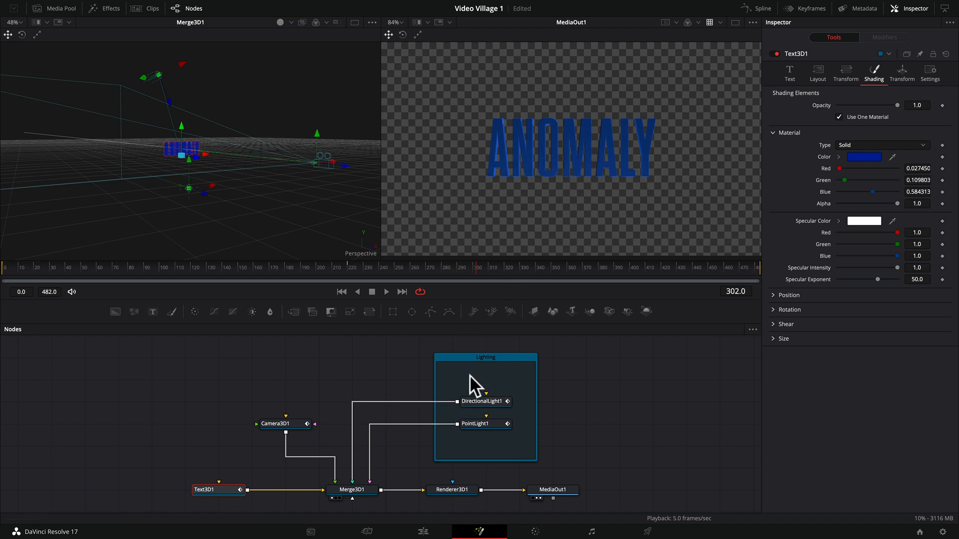
pyautogui.moveTo(460, 357)
pyautogui.mouseDown()
pyautogui.moveTo(458, 341)
pyautogui.moveTo(457, 352)
pyautogui.moveTo(385, 354)
pyautogui.moveTo(448, 354)
pyautogui.mouseUp()
pyautogui.click(448, 354)
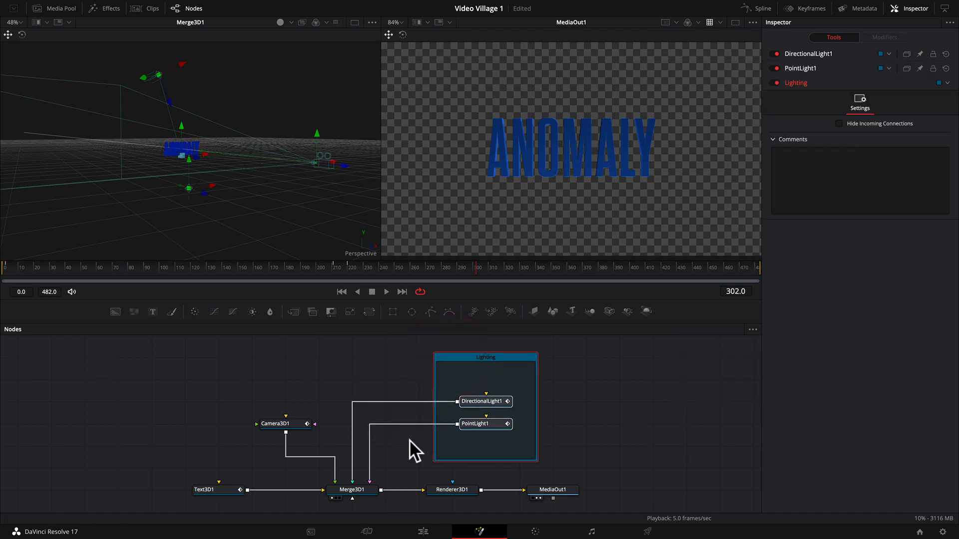